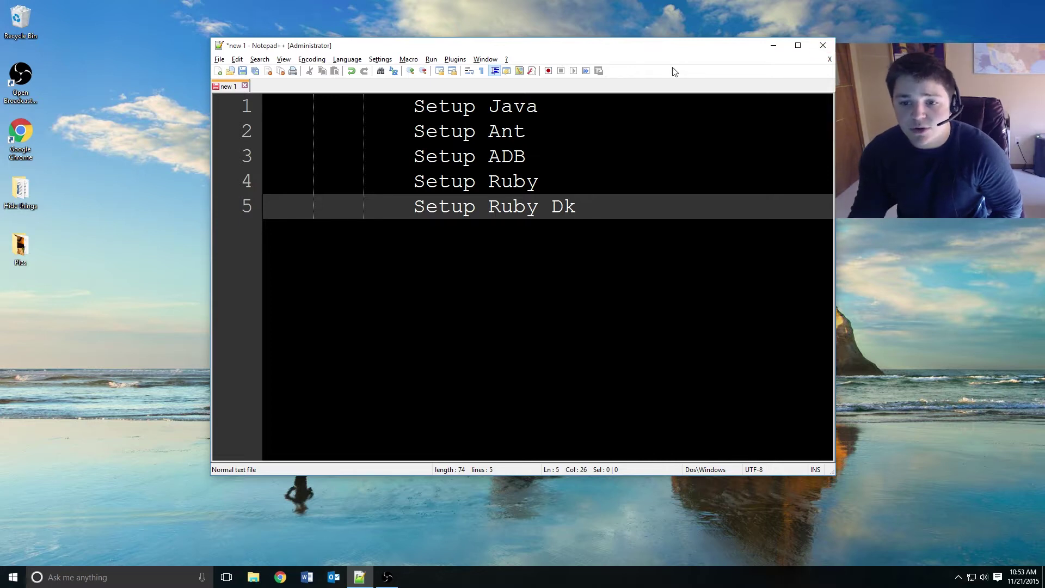
Step: Highlight the Setup Java item in the notes and search the web for "java jdk" in Google Chrome
drag(538, 106, 418, 106)
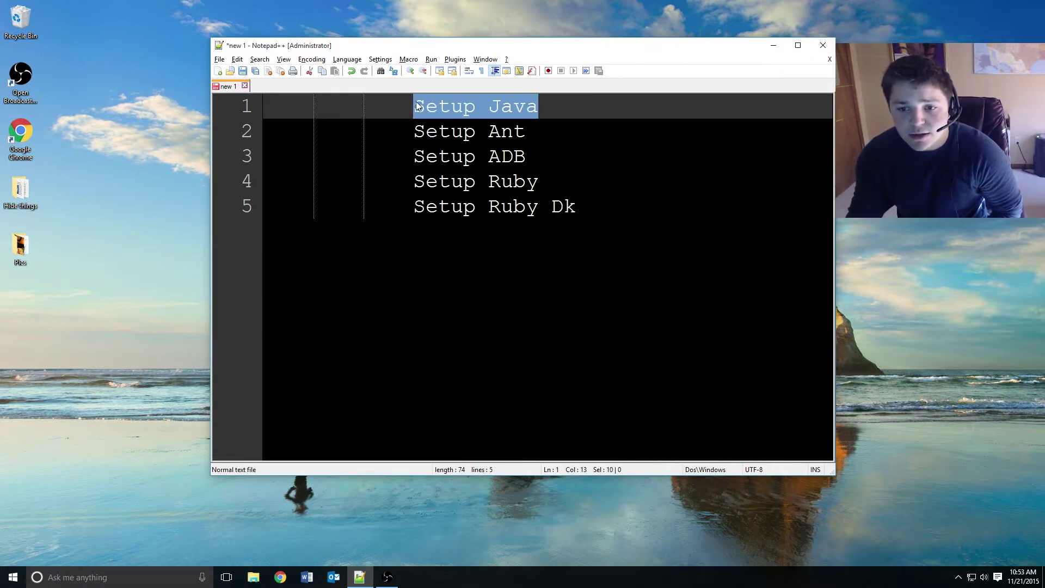
click(280, 577)
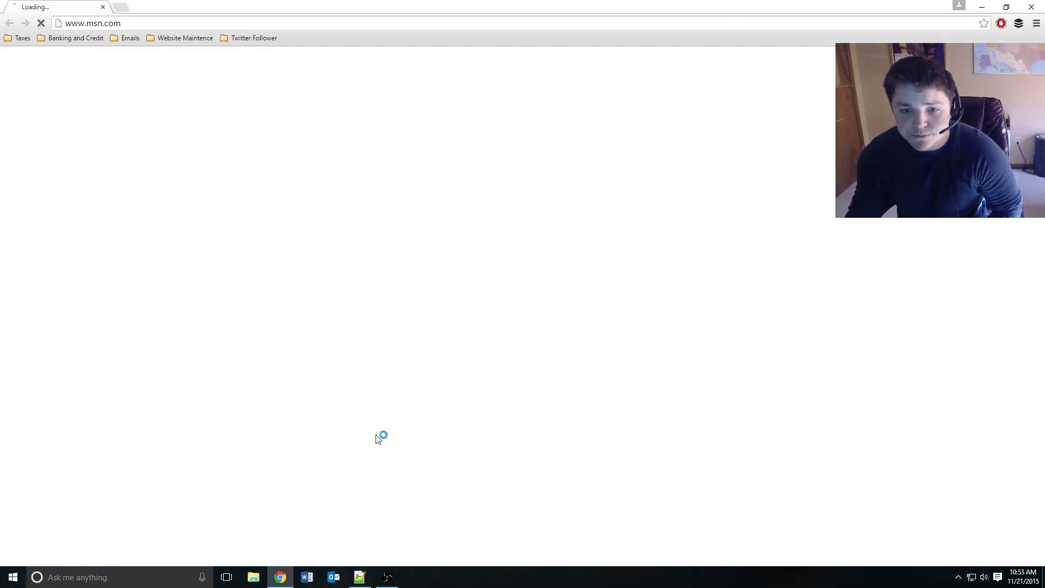
click(141, 22)
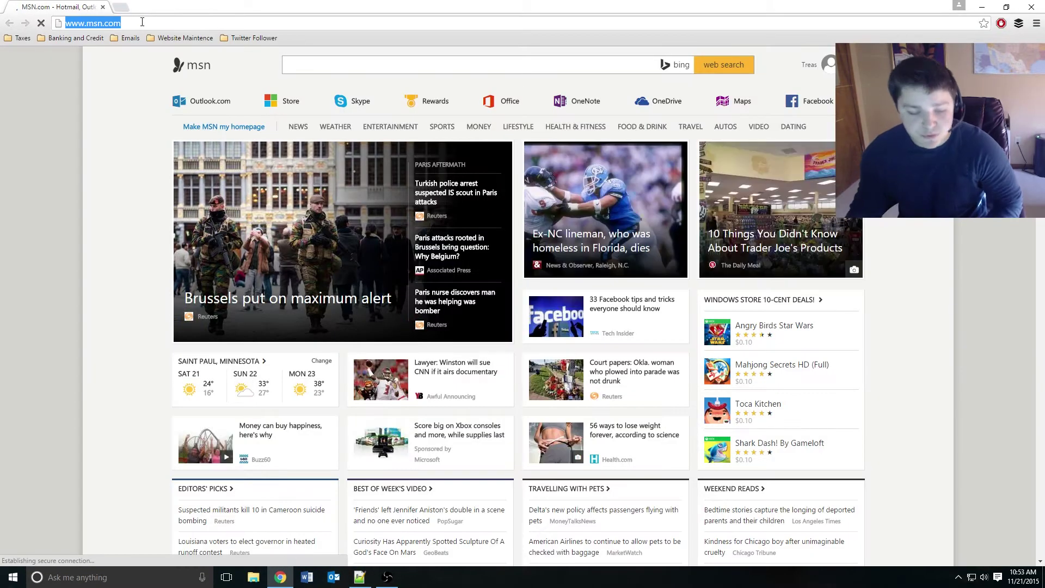
text(java )
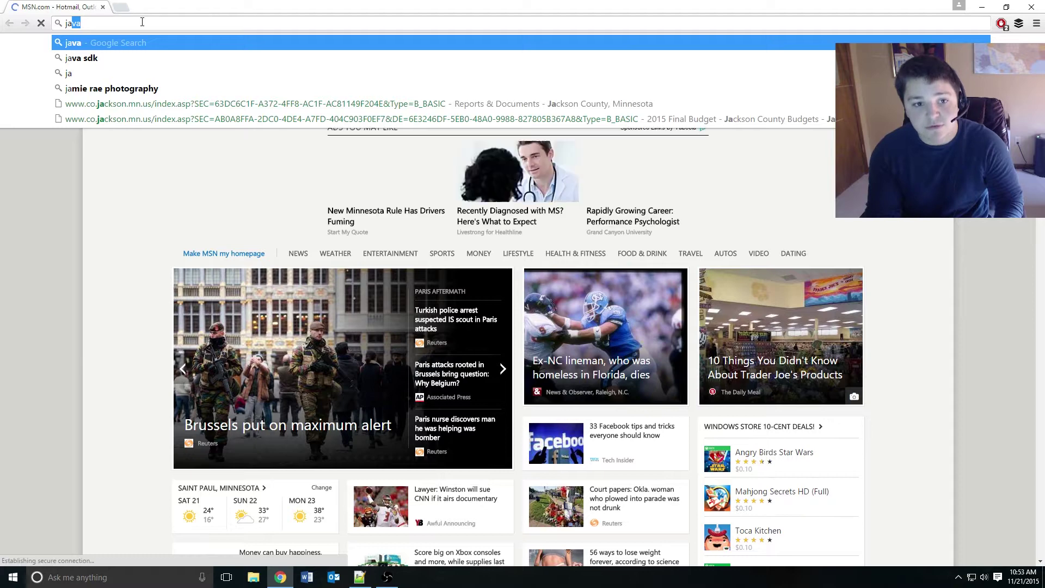
text(jdk)
key(Return)
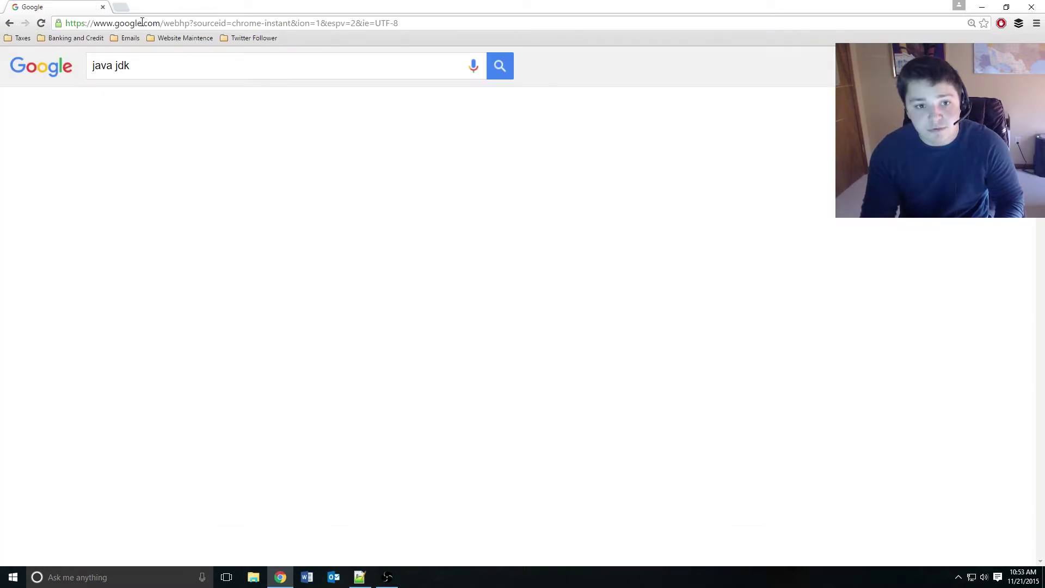
Step: From Oracle's Java SE downloads, accept the JDK 8u65 license agreement and download jdk-8u65-windows-x64.exe for Windows x64
click(201, 175)
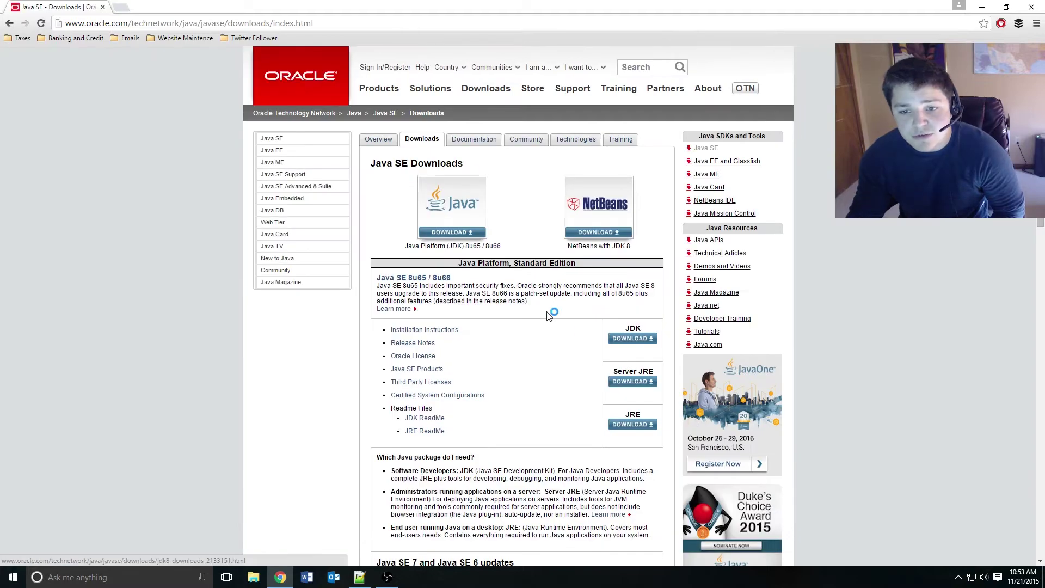
click(632, 339)
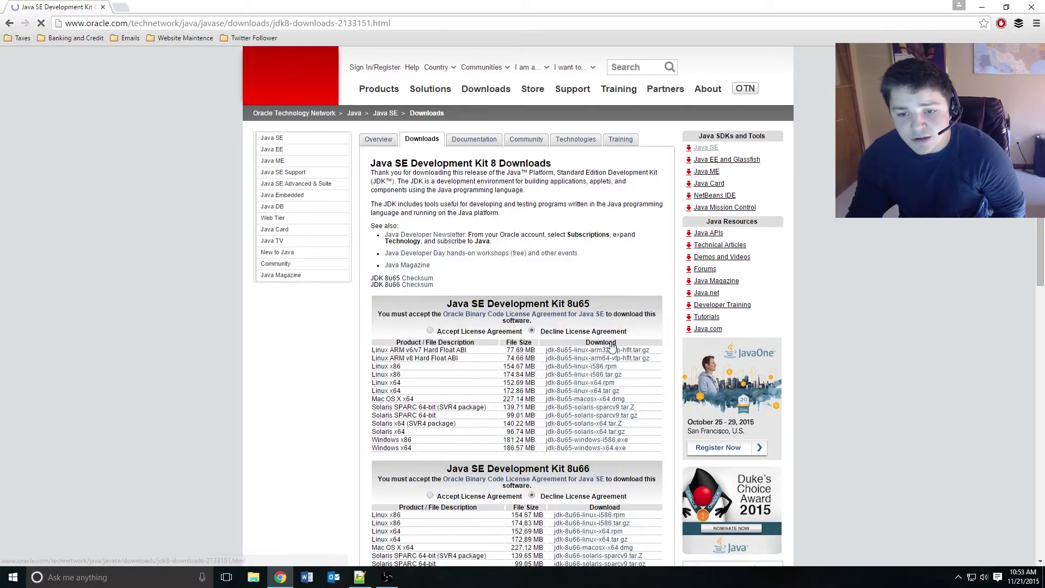
click(430, 331)
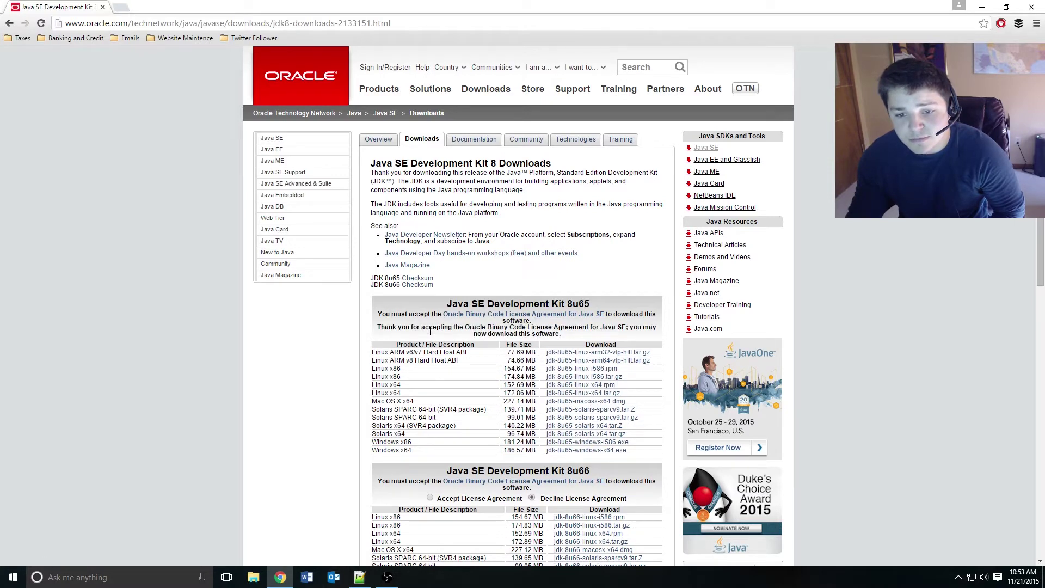
click(580, 452)
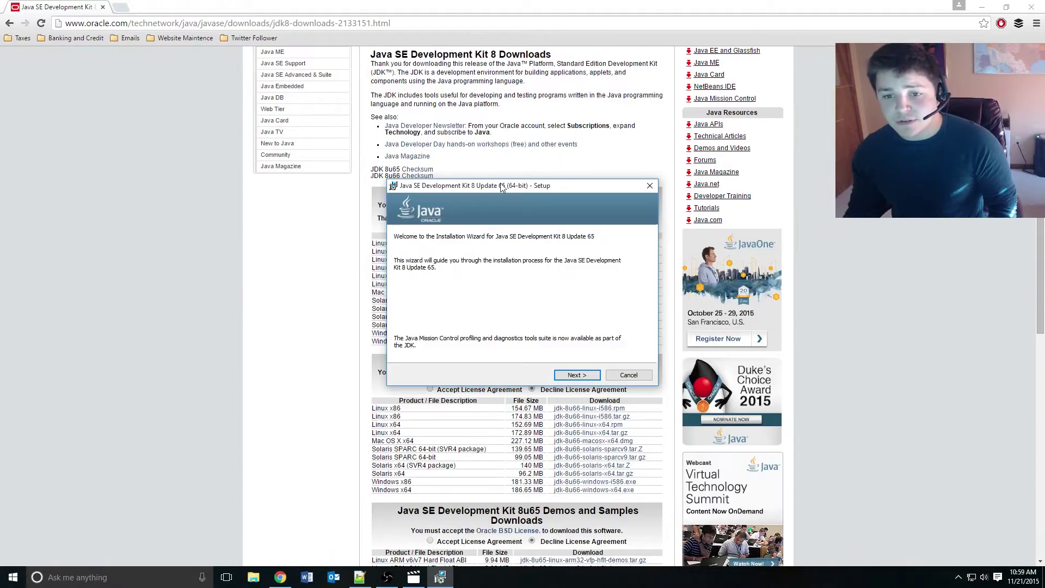
Step: Advance the JDK installer to Custom Setup and browse its install destination up to the root of drive C:
drag(504, 187, 499, 134)
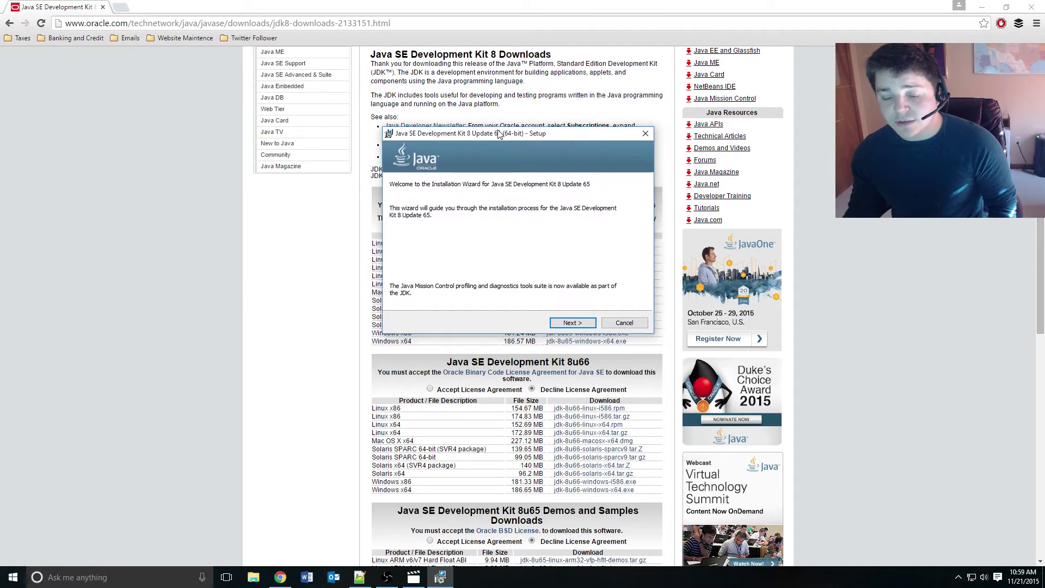
click(571, 324)
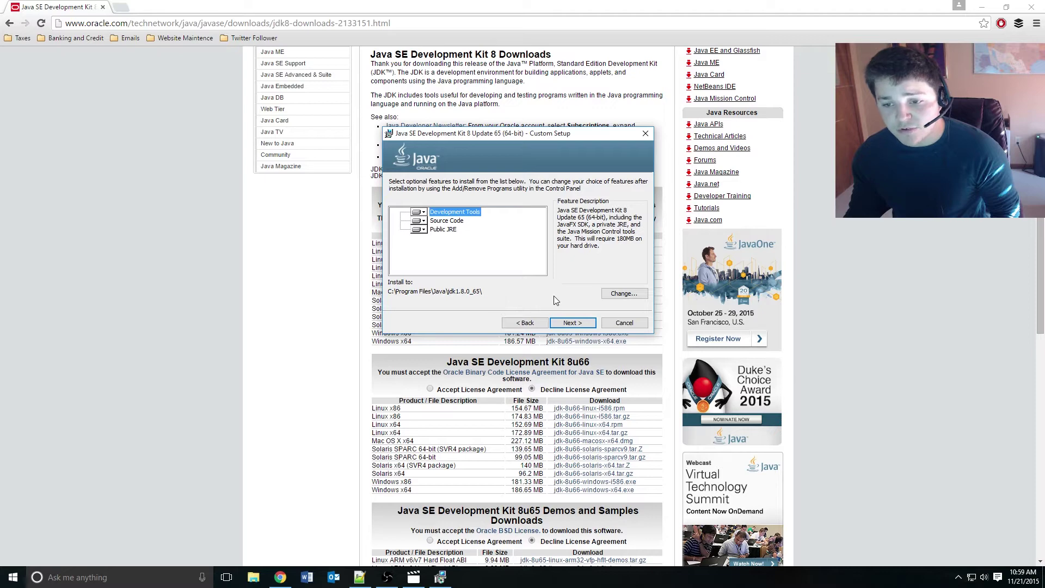
click(612, 295)
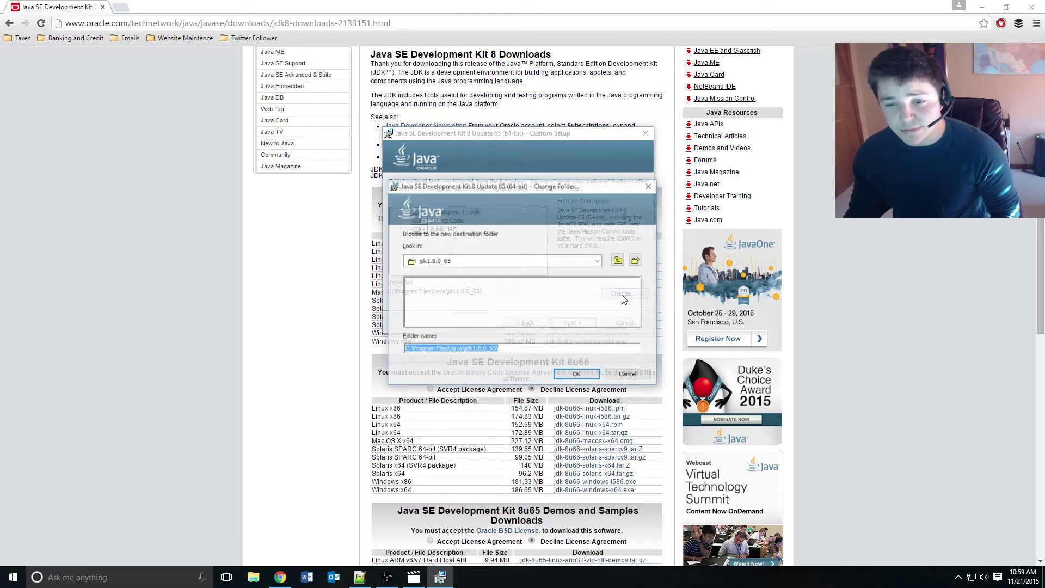
click(620, 262)
click(620, 262)
click(620, 262)
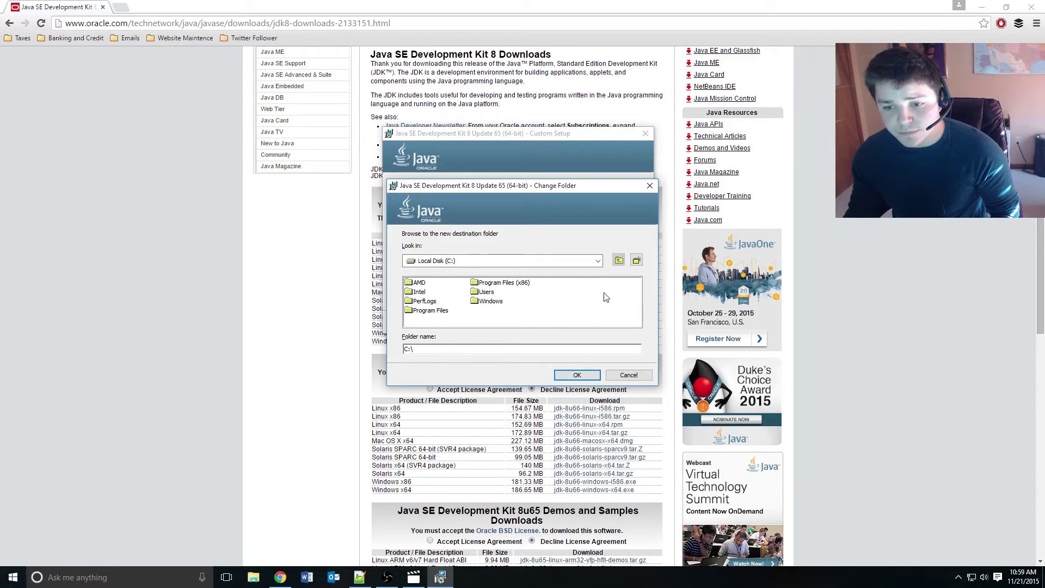
Step: Create a folder named Environment in the root of drive C: and select it
click(637, 260)
text(C)
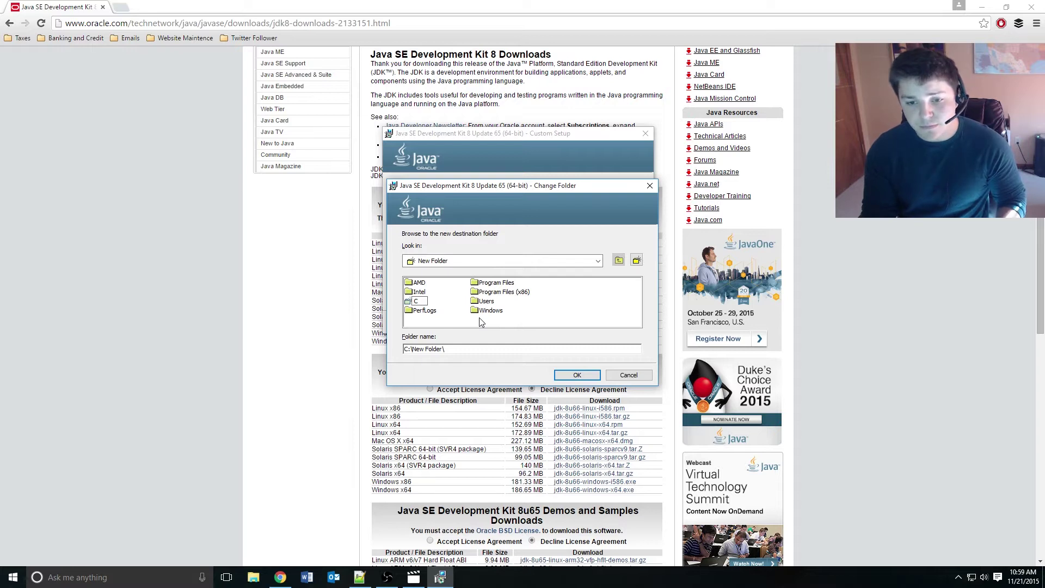
text(E)
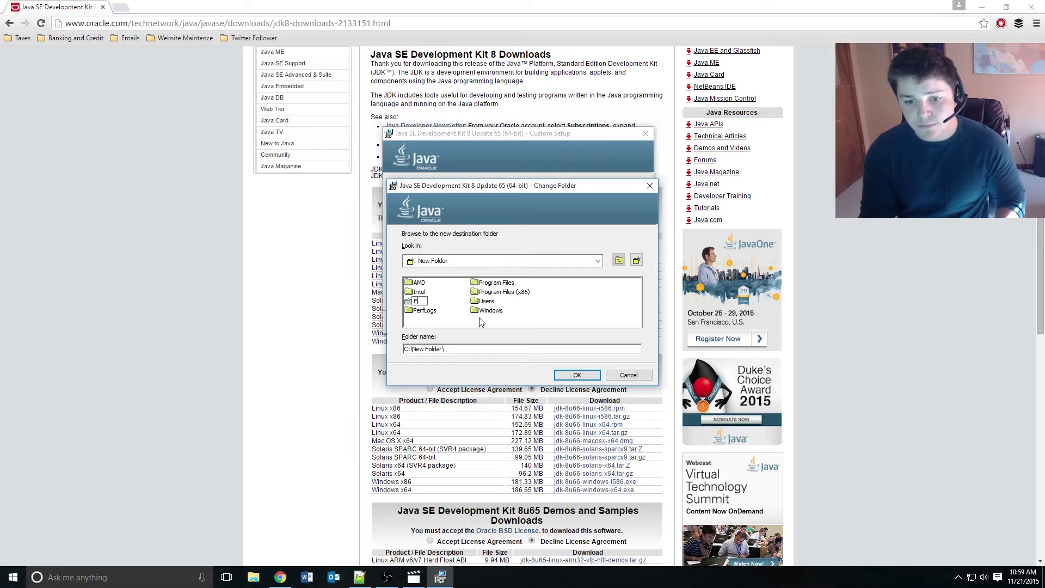
text(nvironment)
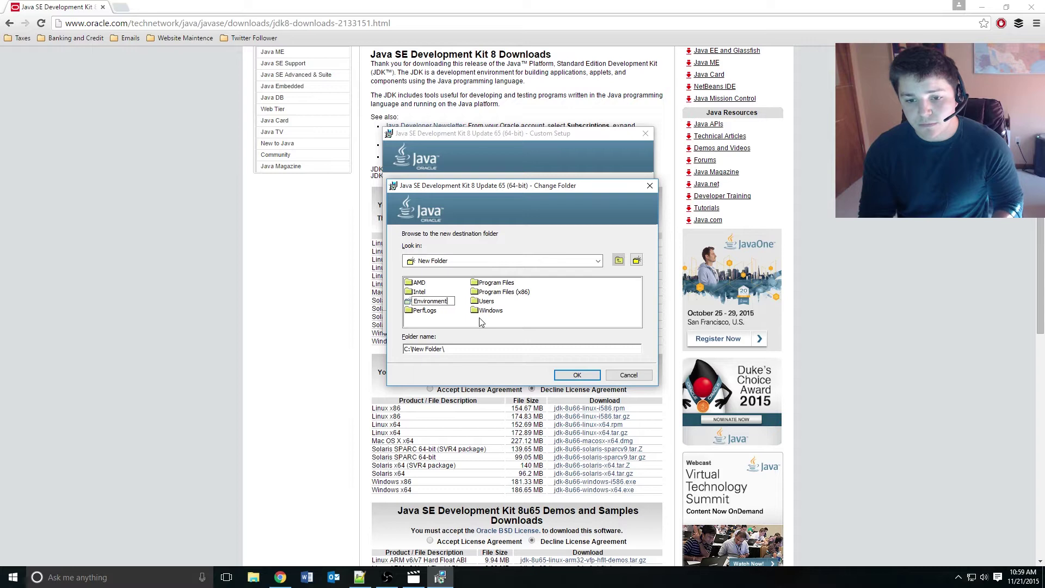
key(Return)
click(439, 297)
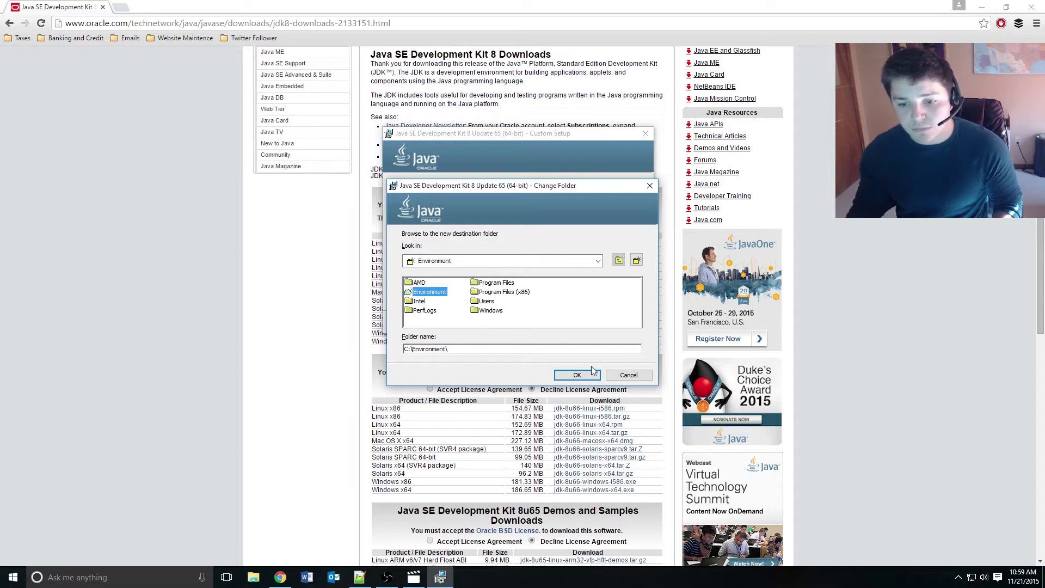
Step: Create a jdk subfolder inside Environment, use C:\Environment\jdk\ as the install destination, and start the JDK installation
double_click(436, 294)
click(637, 261)
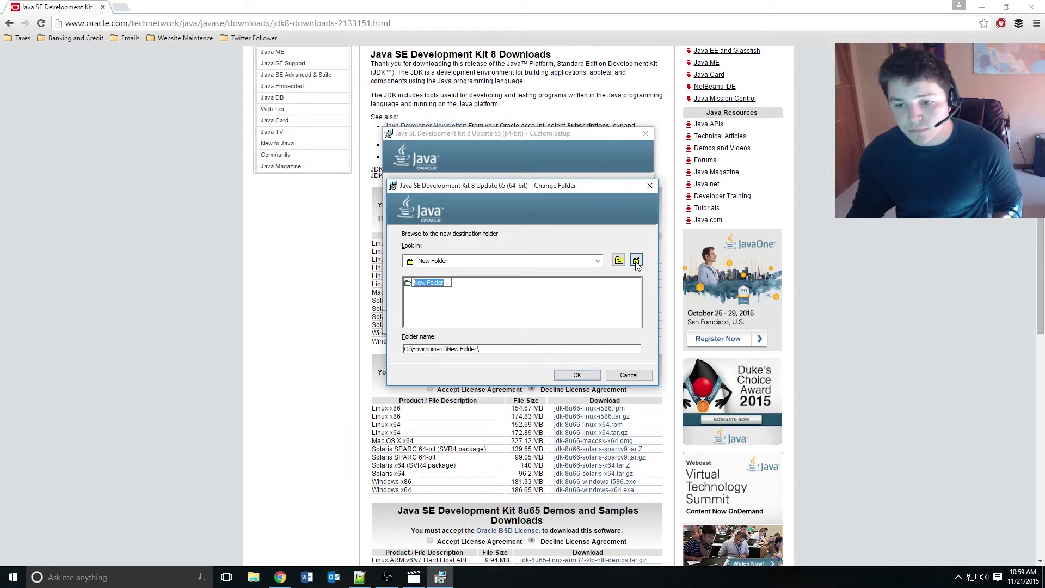
text(jdk)
key(Return)
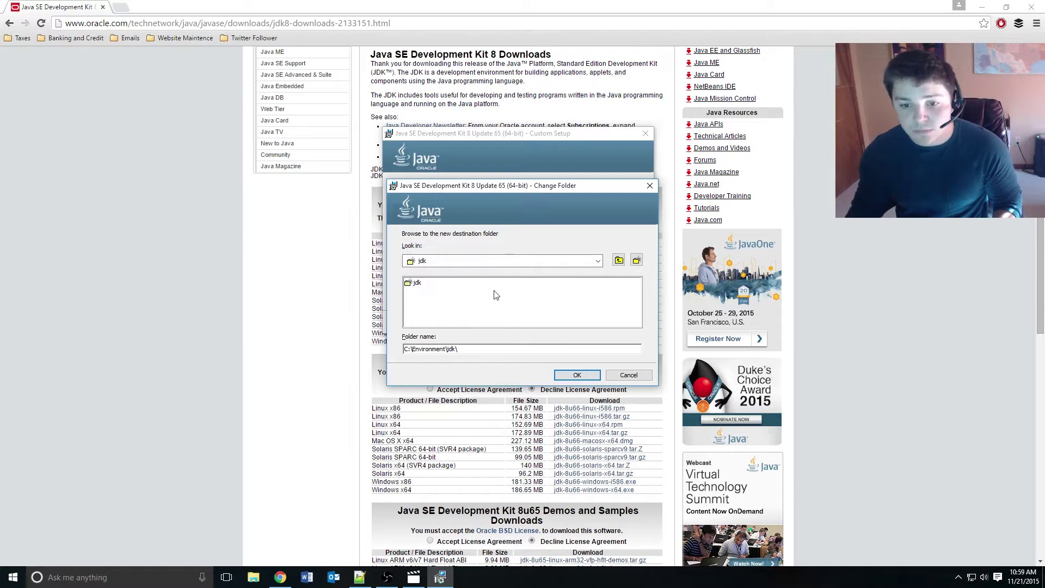
click(417, 284)
click(576, 375)
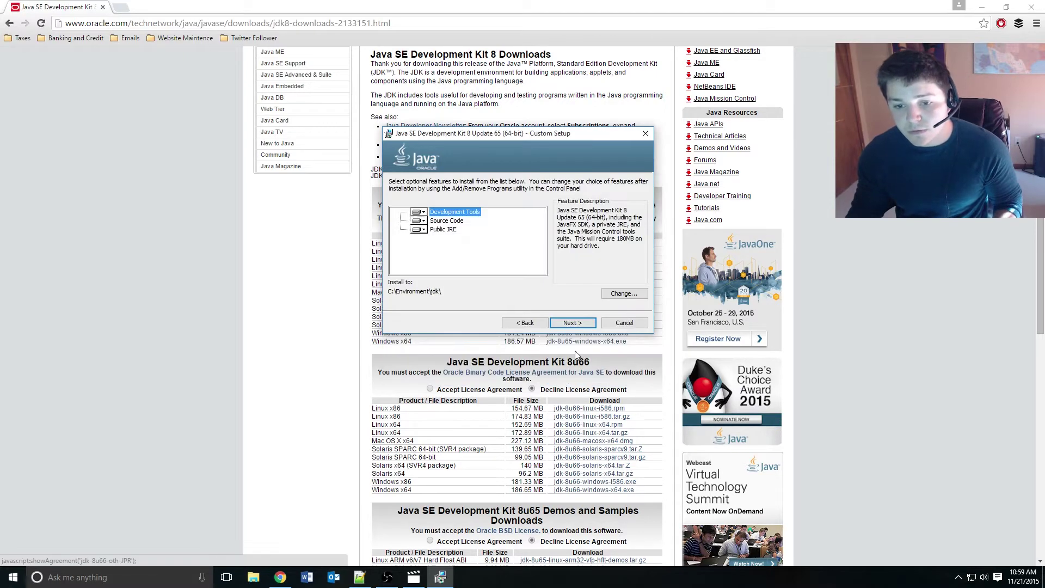
click(591, 325)
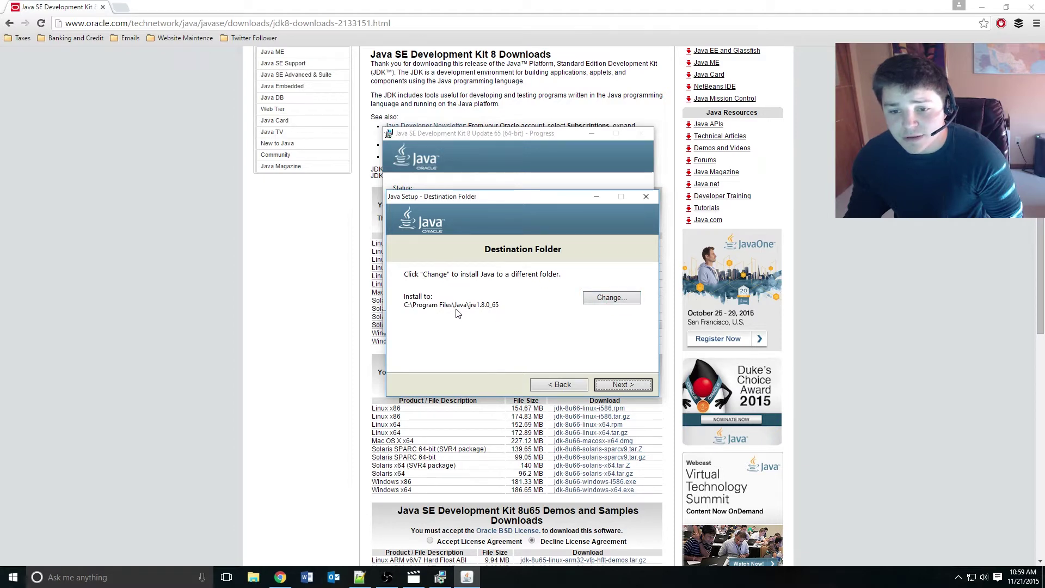
Step: Change the Java runtime's destination by browsing to C:\Environment and creating a folder named JRE in it
click(619, 303)
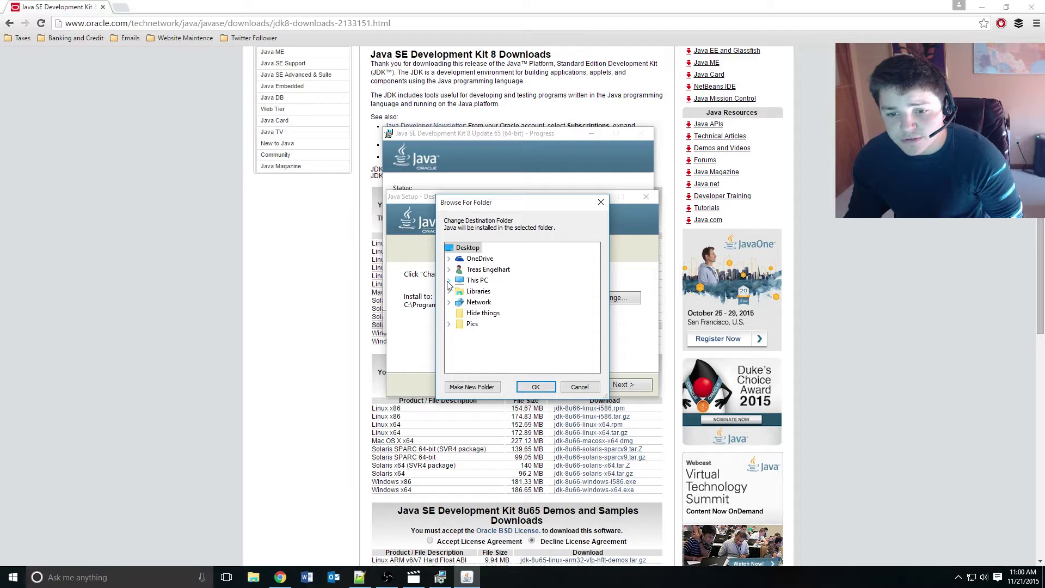
click(448, 281)
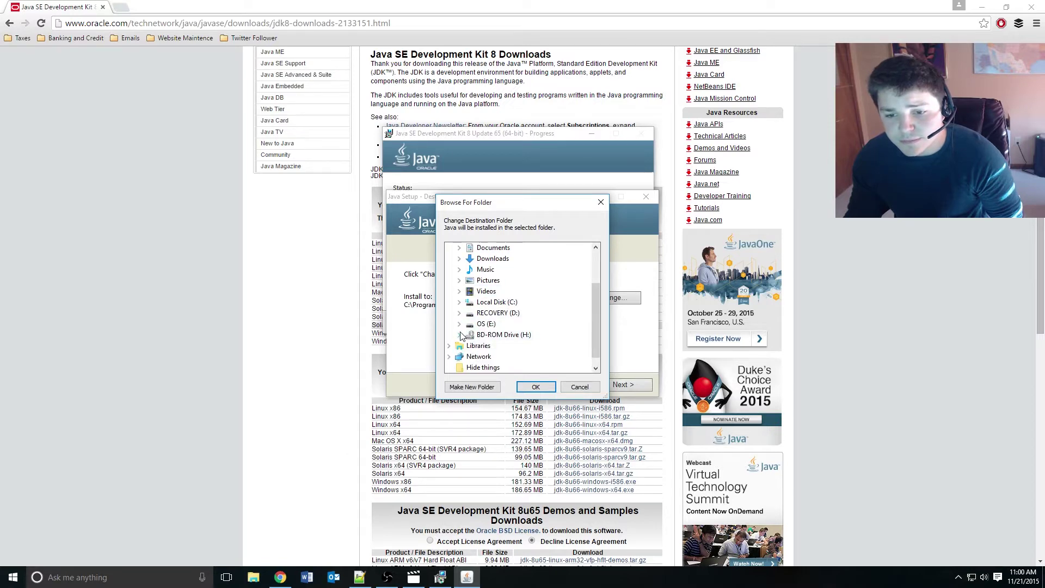
click(459, 303)
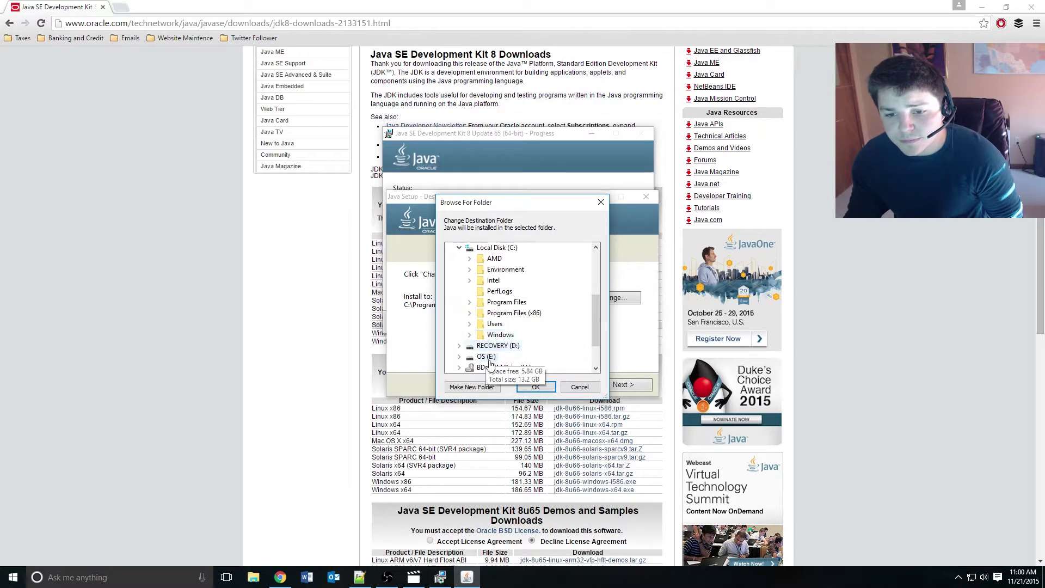
click(506, 269)
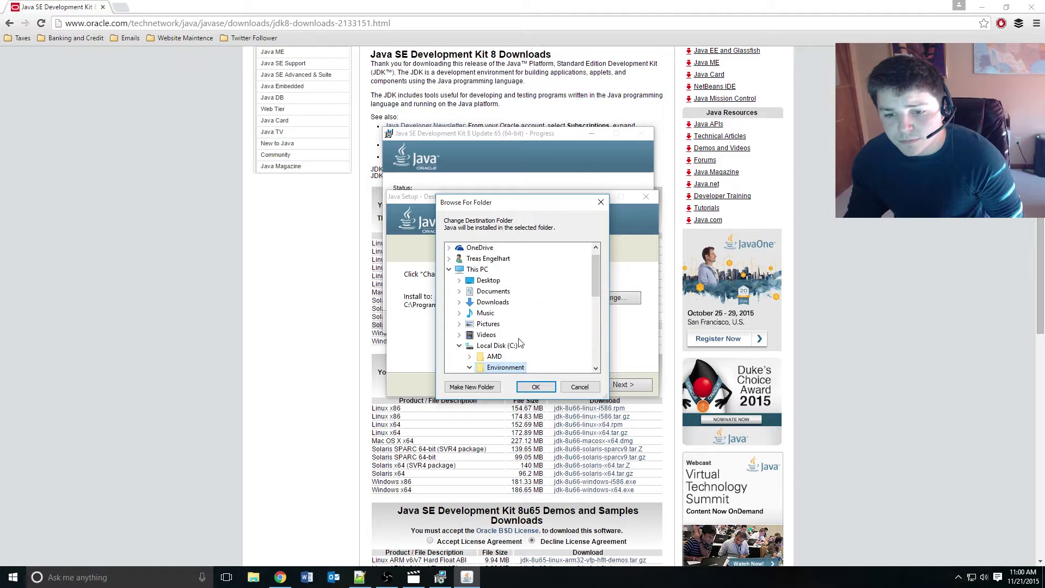
click(471, 386)
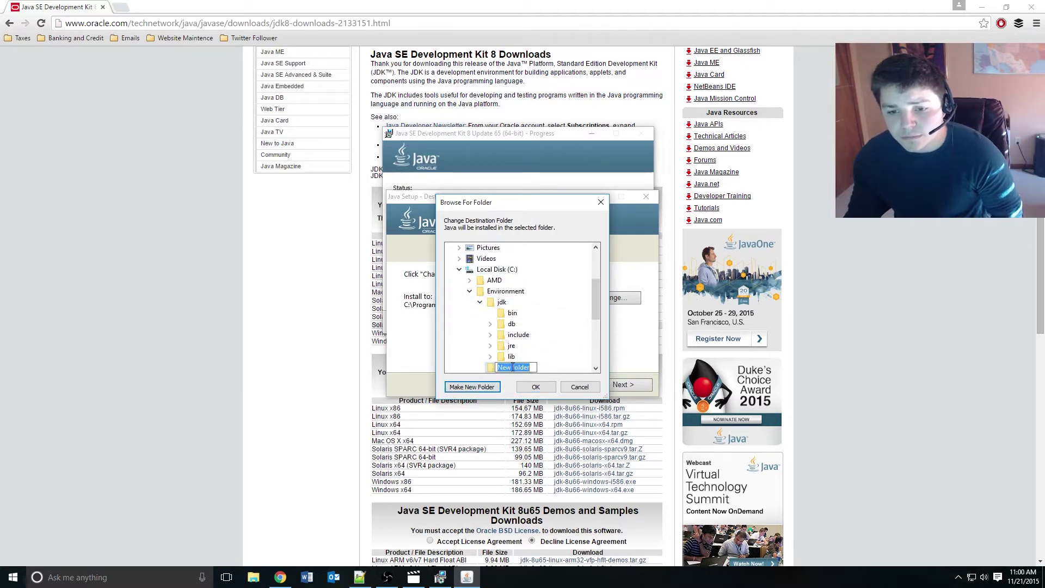
text(JRE)
key(Return)
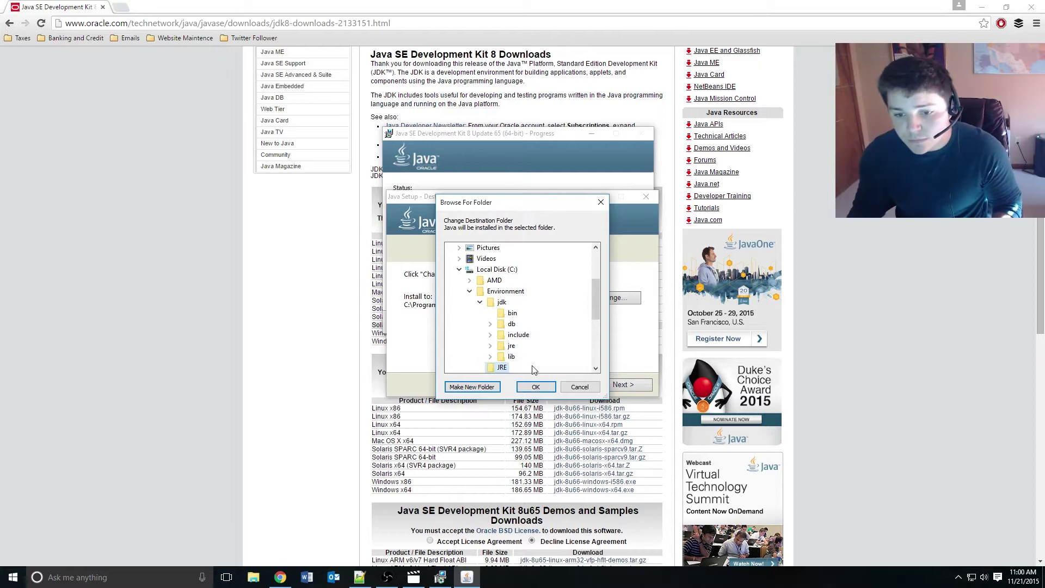
Step: Install the Java runtime to C:\Environment\JRE and close the JDK installer when it completes
click(535, 386)
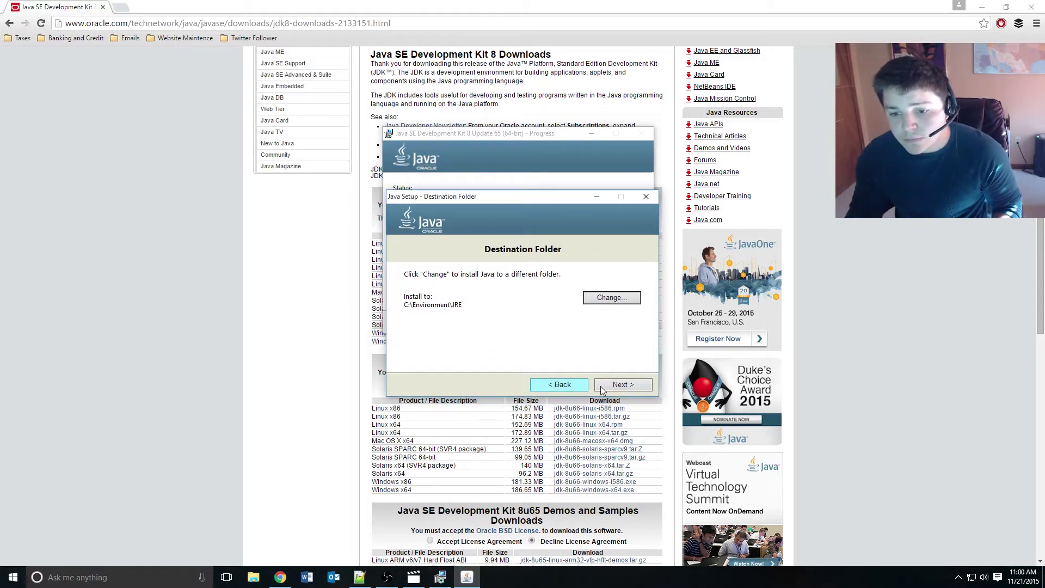
click(624, 384)
drag(526, 134, 518, 174)
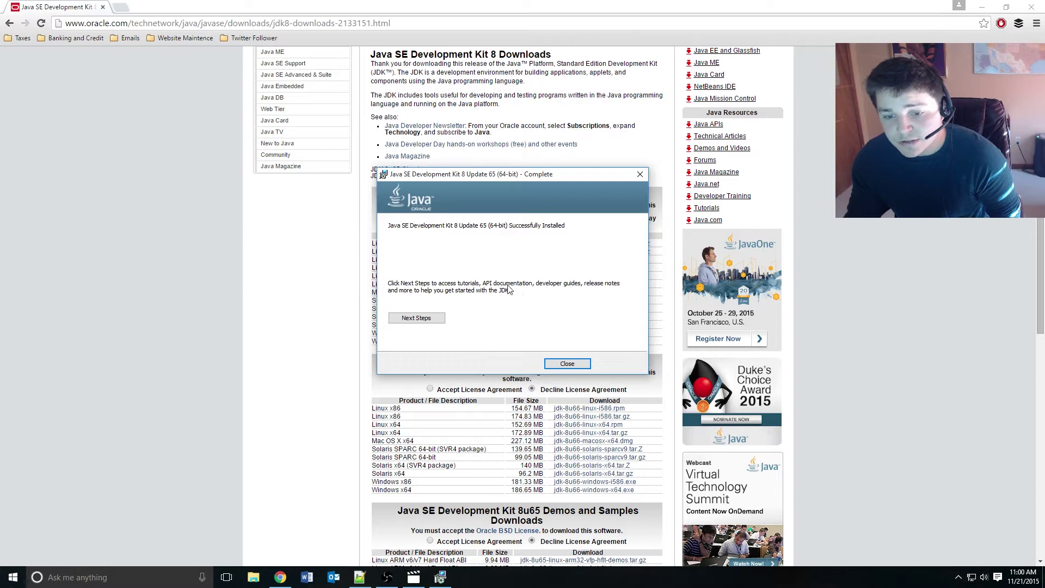
click(567, 363)
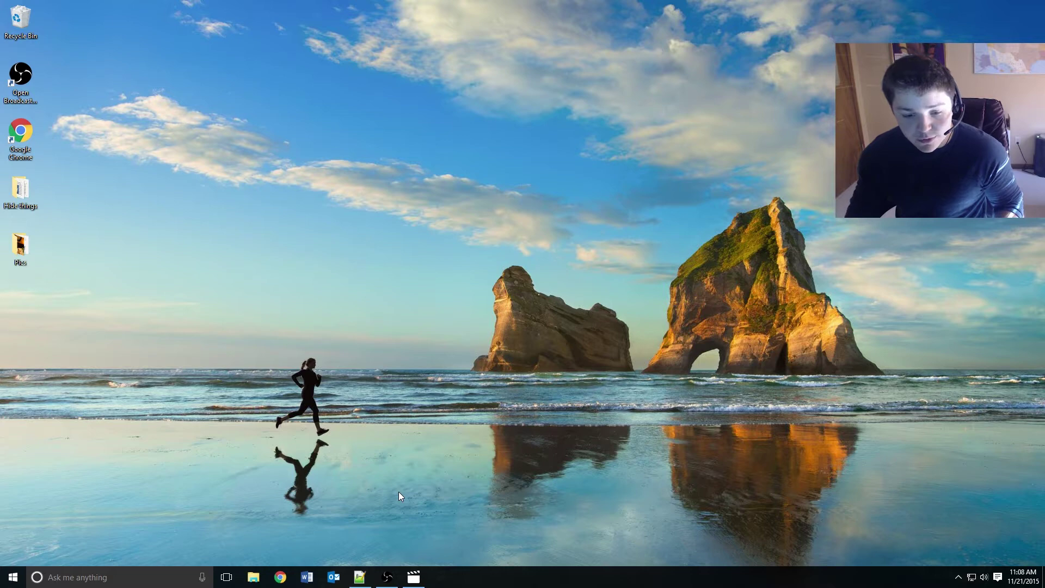
Step: Open Command Prompt and run the java command to check the runtime installation
key(super)
text(cmd)
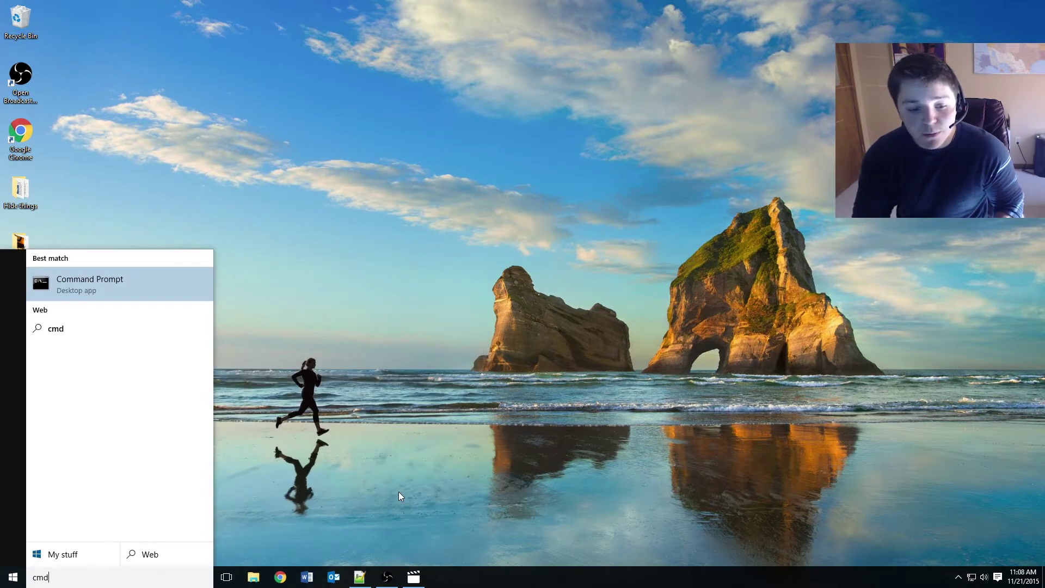
key(Return)
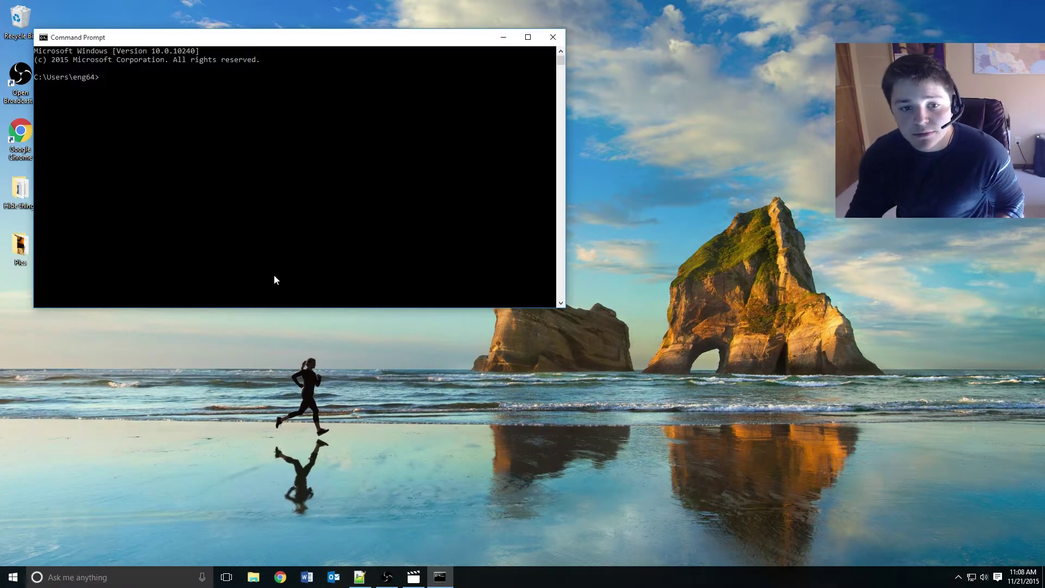
text(java)
key(Return)
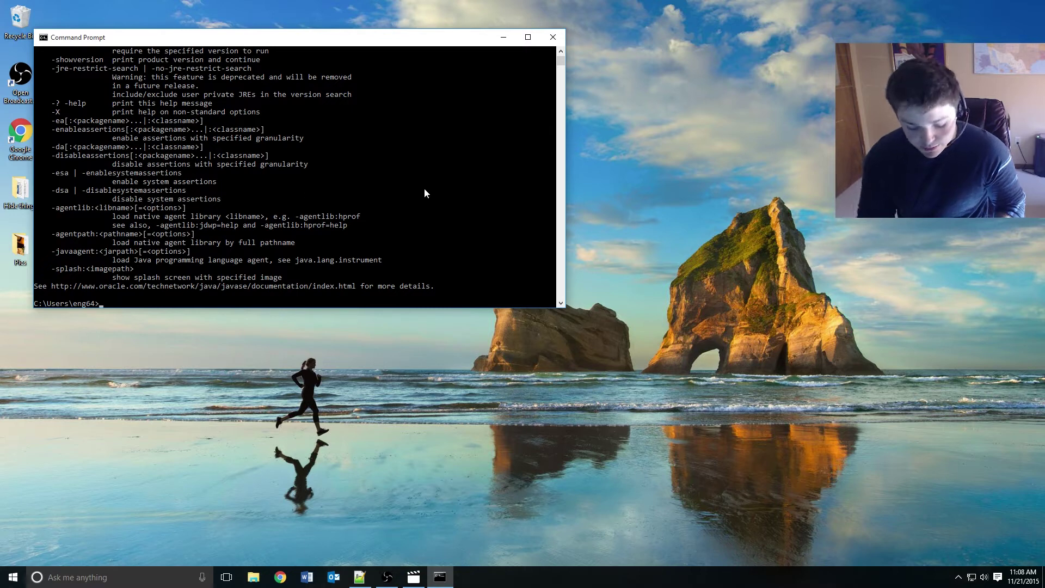
Step: Run the javac command to check whether the Java compiler is available from the command line
text(java)
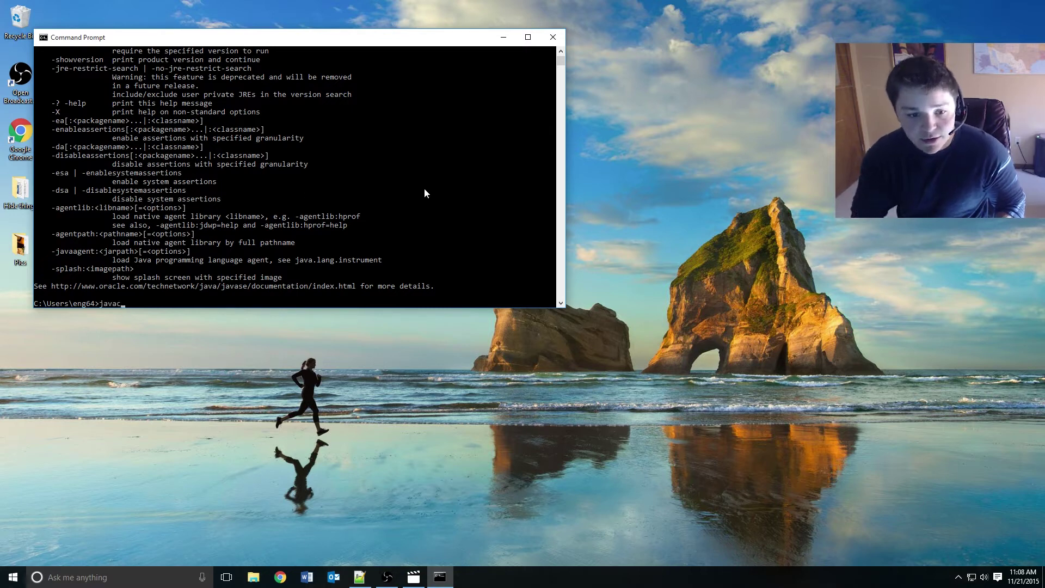
text(c)
key(Return)
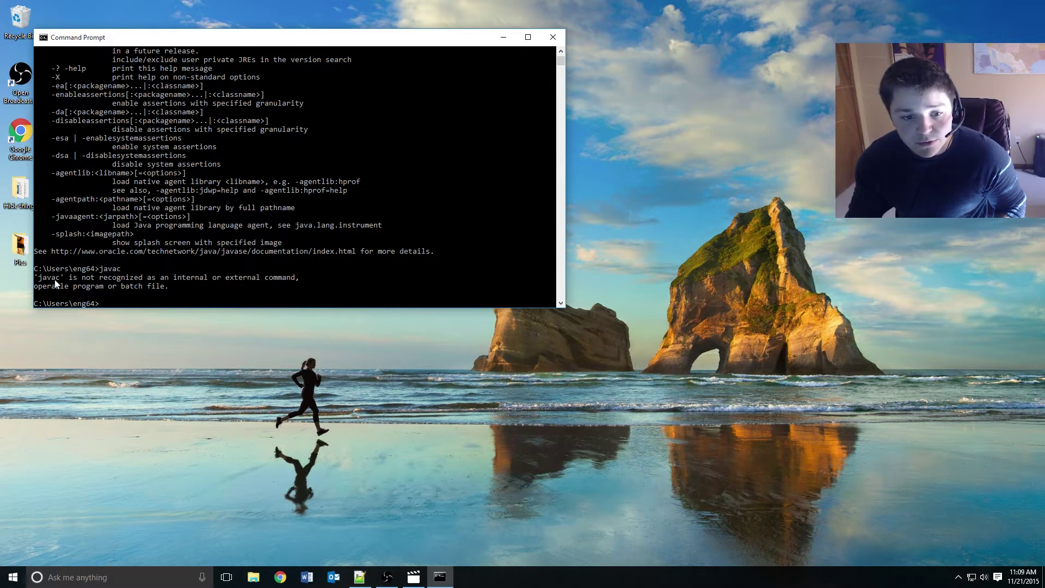
Step: Close Command Prompt and open the C:\Environment\jdk\bin folder in File Explorer
click(554, 38)
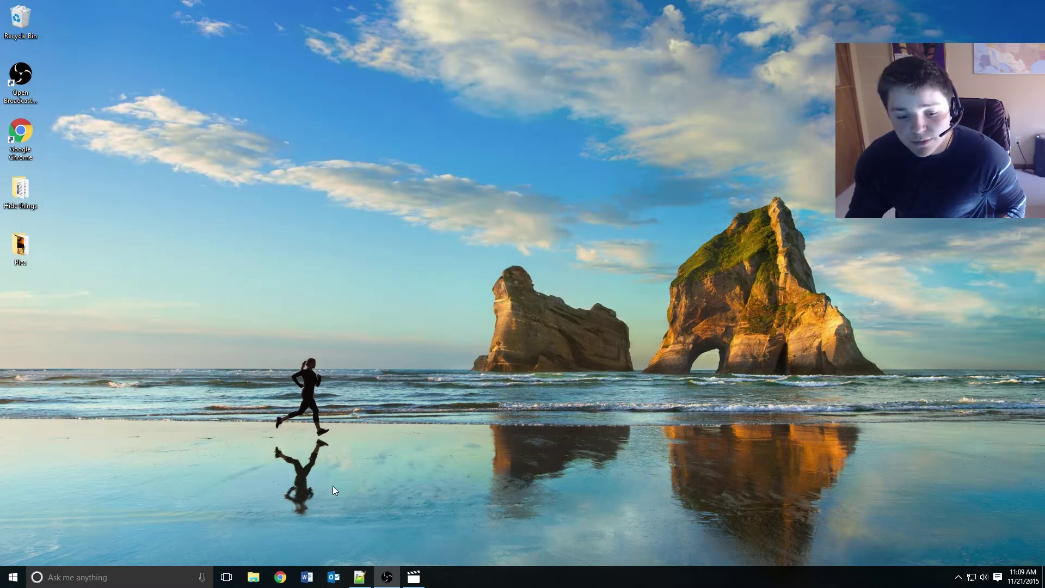
click(258, 575)
drag(464, 75, 519, 87)
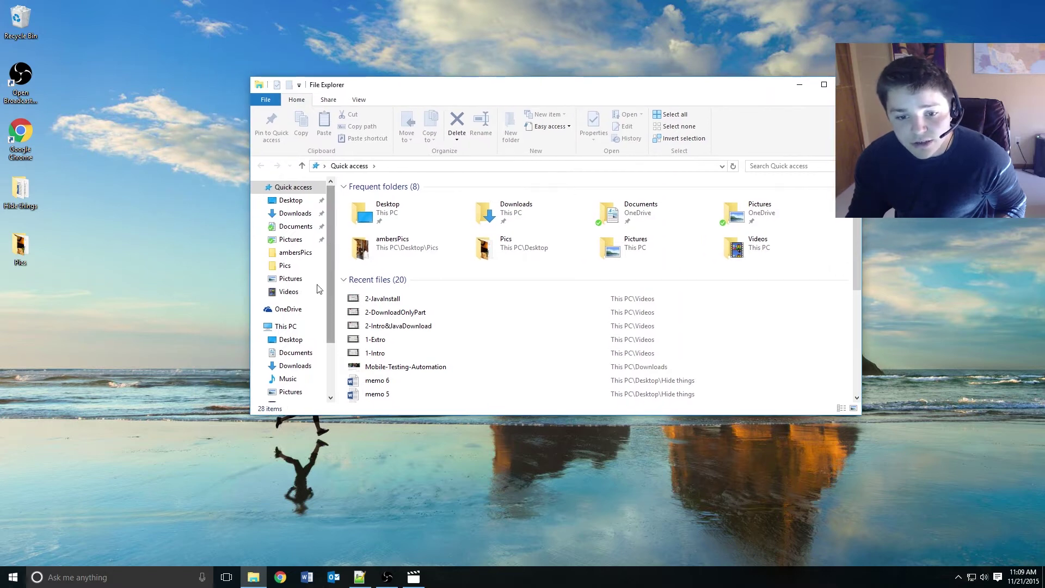
scroll(325, 283, down, 1)
scroll(324, 305, down, 1)
click(299, 361)
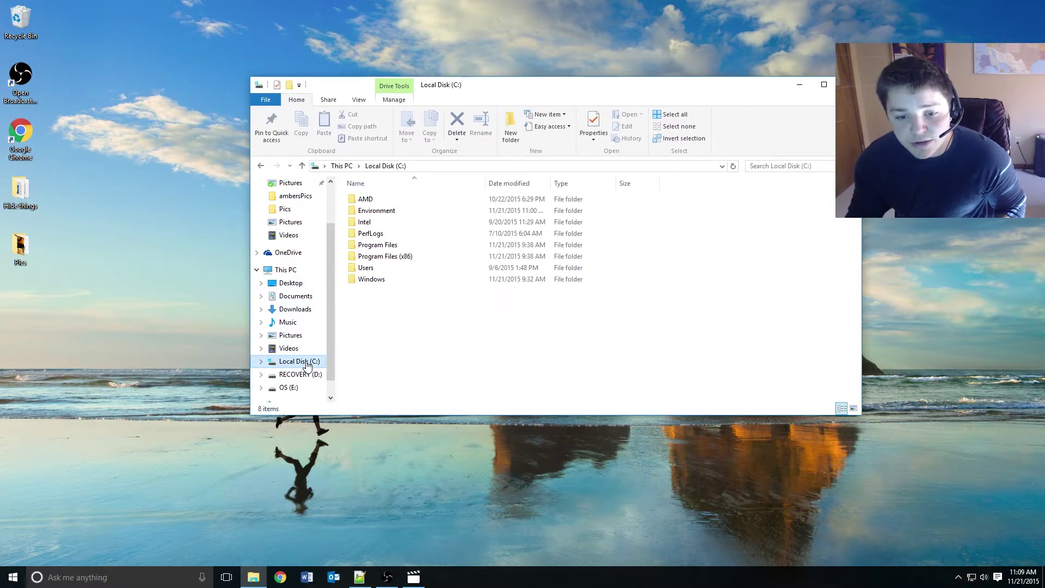
double_click(376, 210)
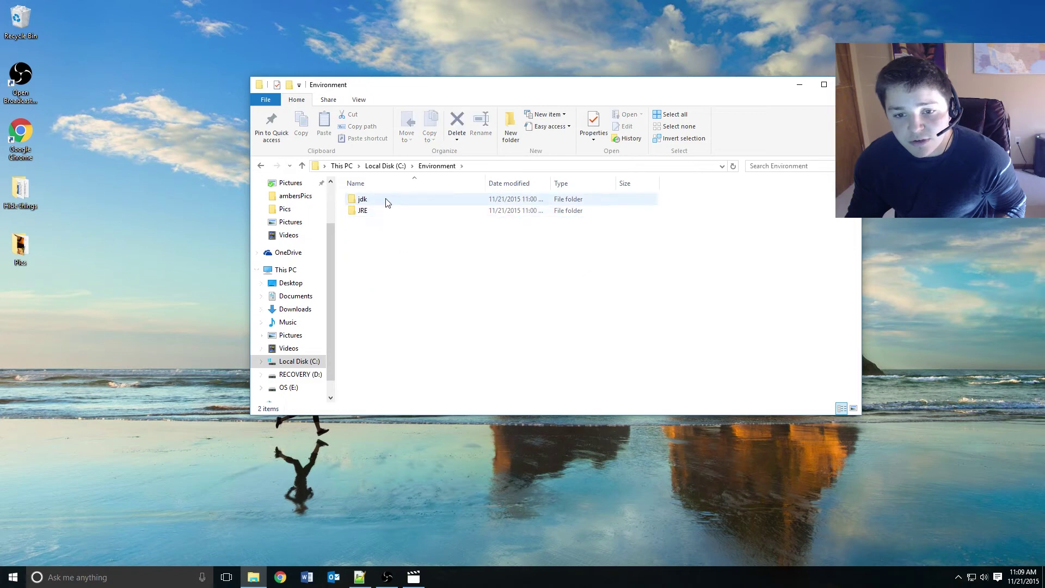
double_click(385, 201)
double_click(386, 200)
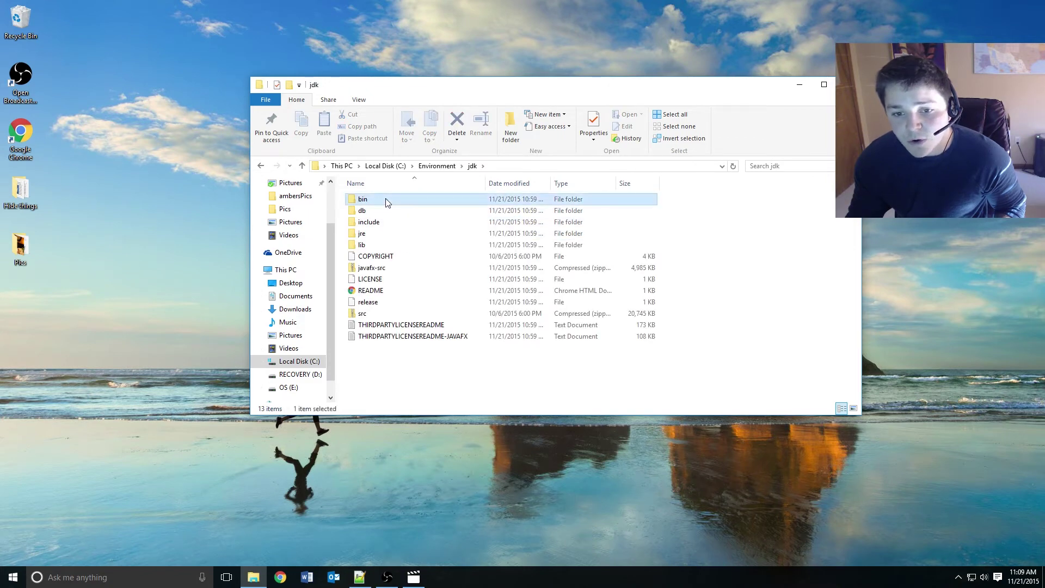
Step: Copy the bin folder's full path, C:\Environment\jdk\bin, and select the javac application in it
click(578, 167)
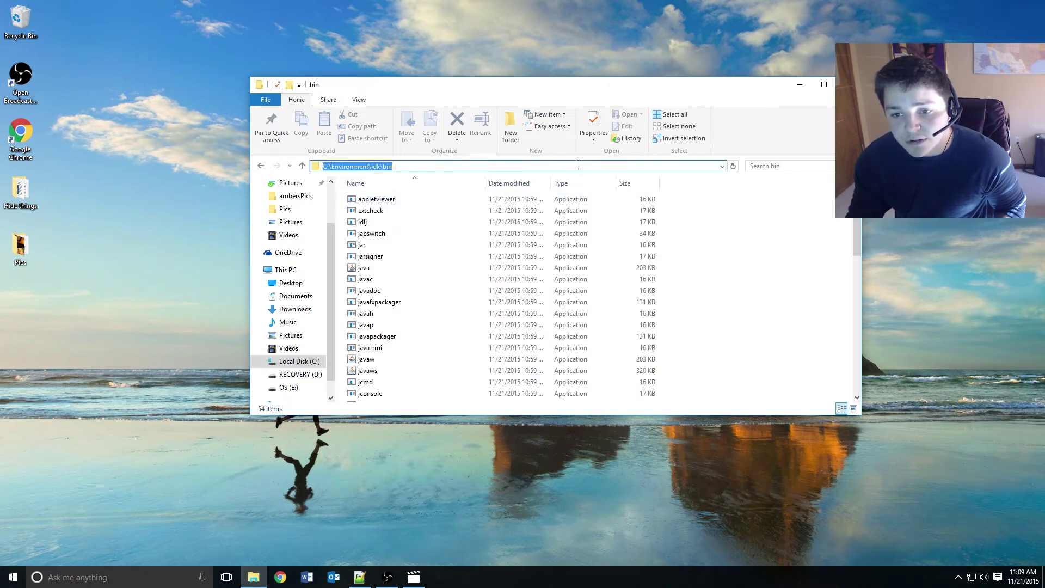
right_click(603, 166)
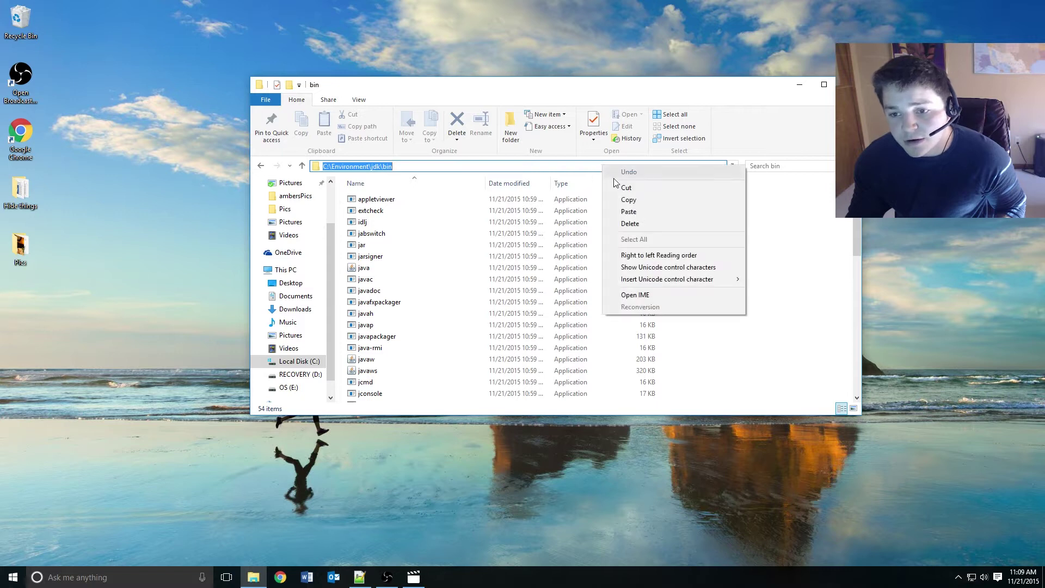
click(636, 204)
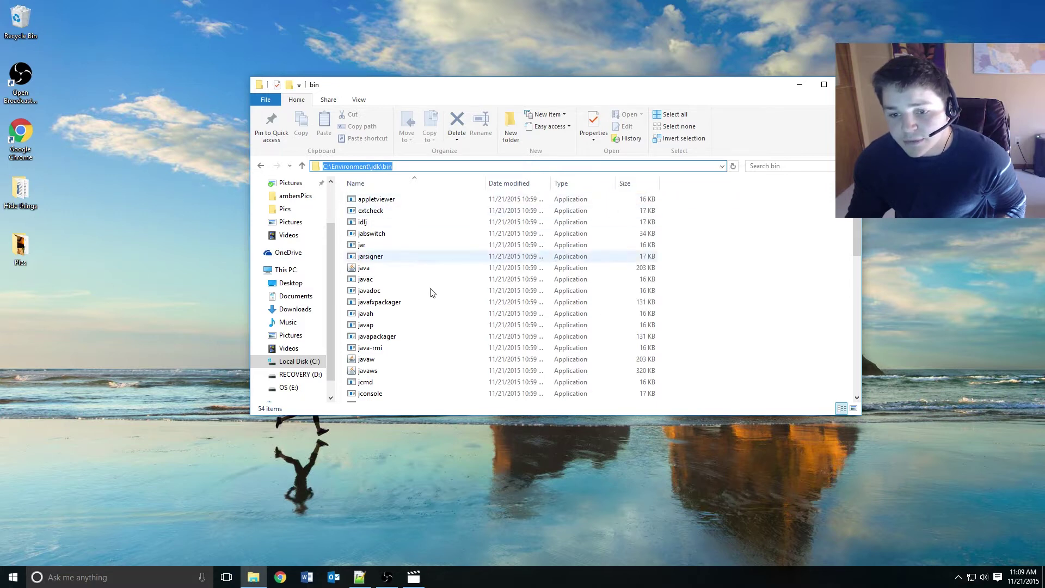
click(376, 281)
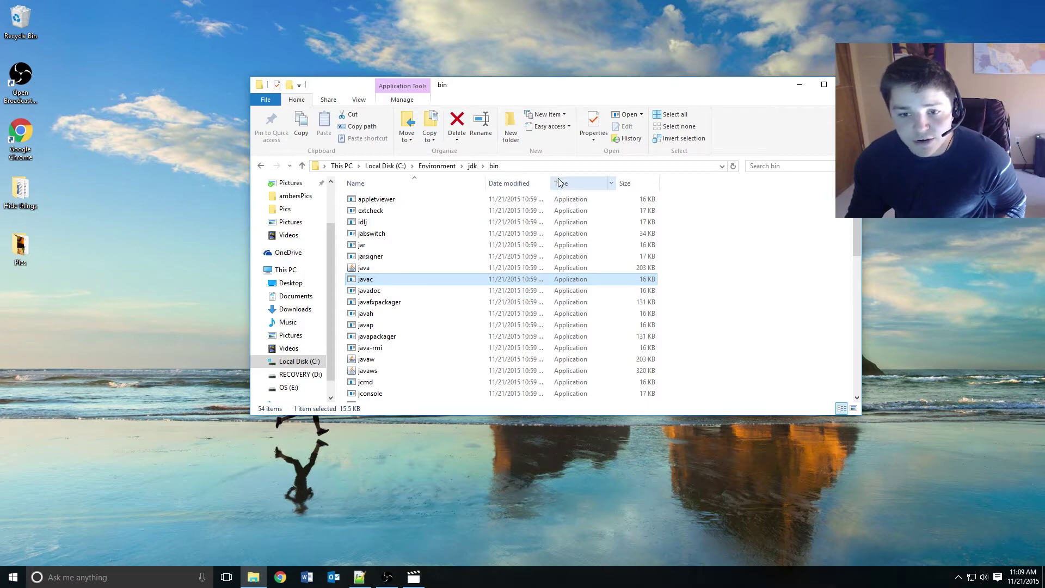
drag(630, 91, 621, 66)
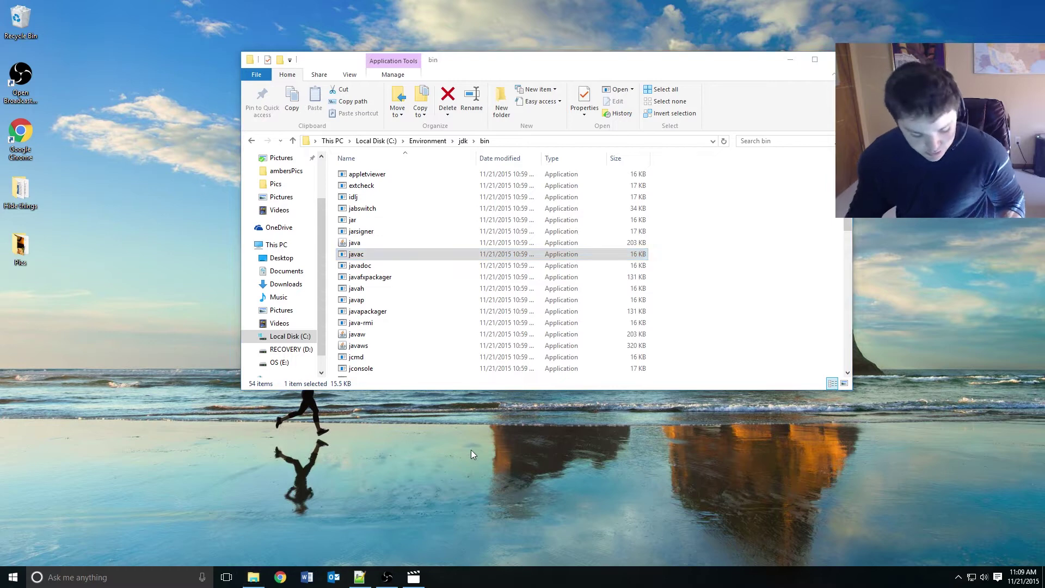
Step: Search Windows for the system environment variables settings and open the Environment Variables dialog
key(super)
text(enviro)
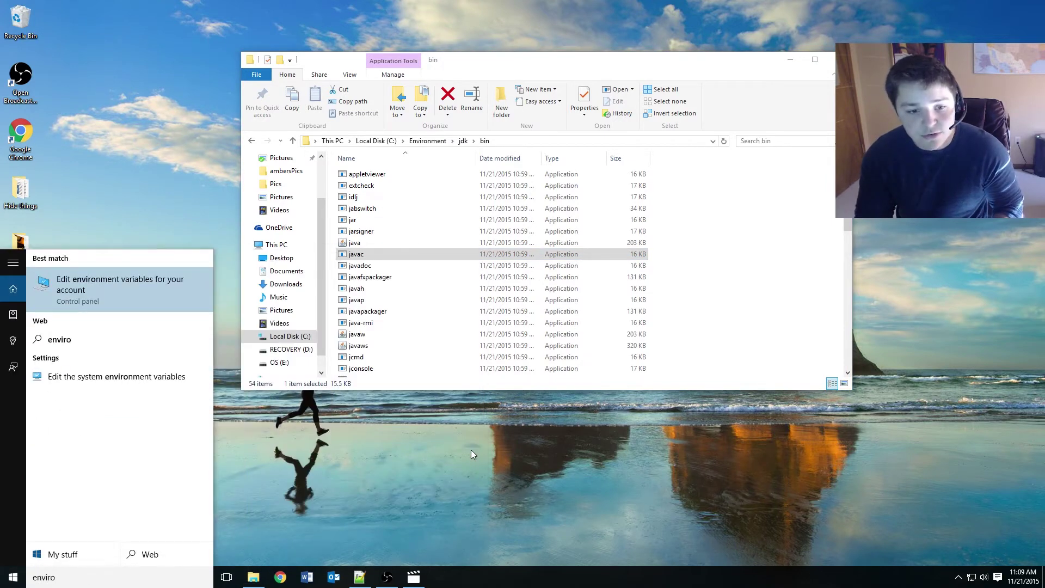
text(nment)
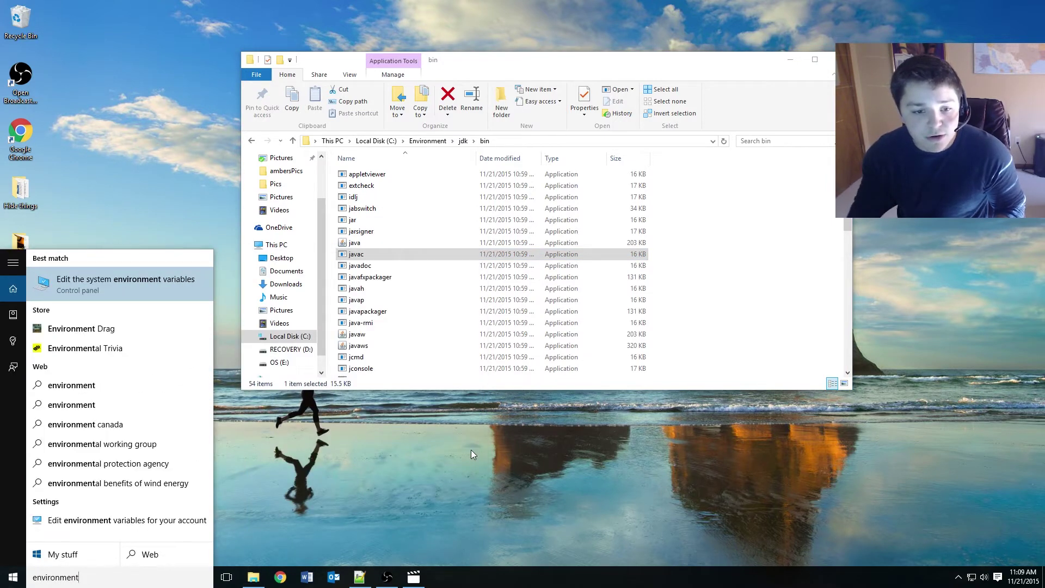
click(122, 277)
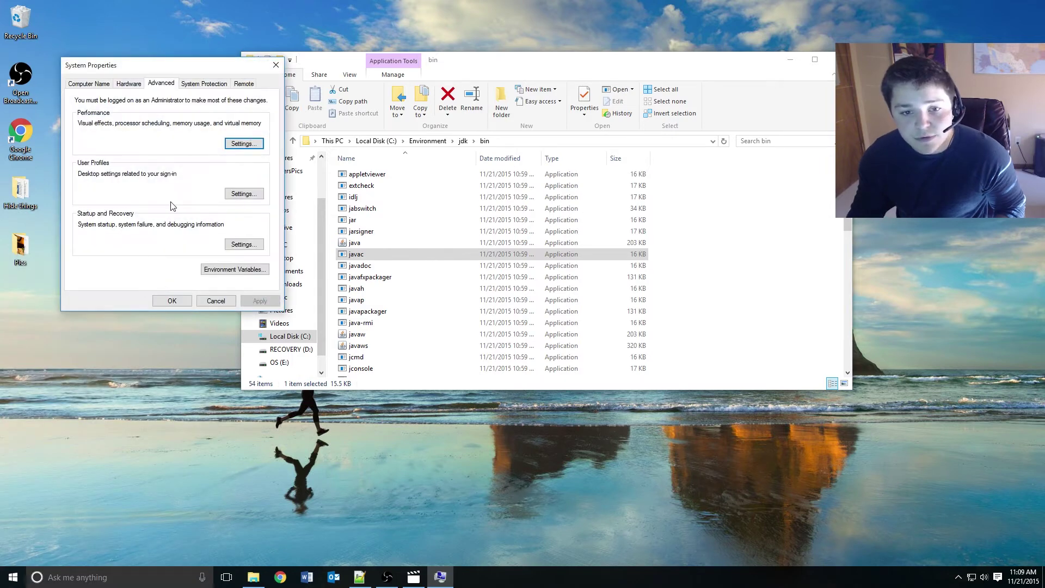
drag(188, 68, 348, 123)
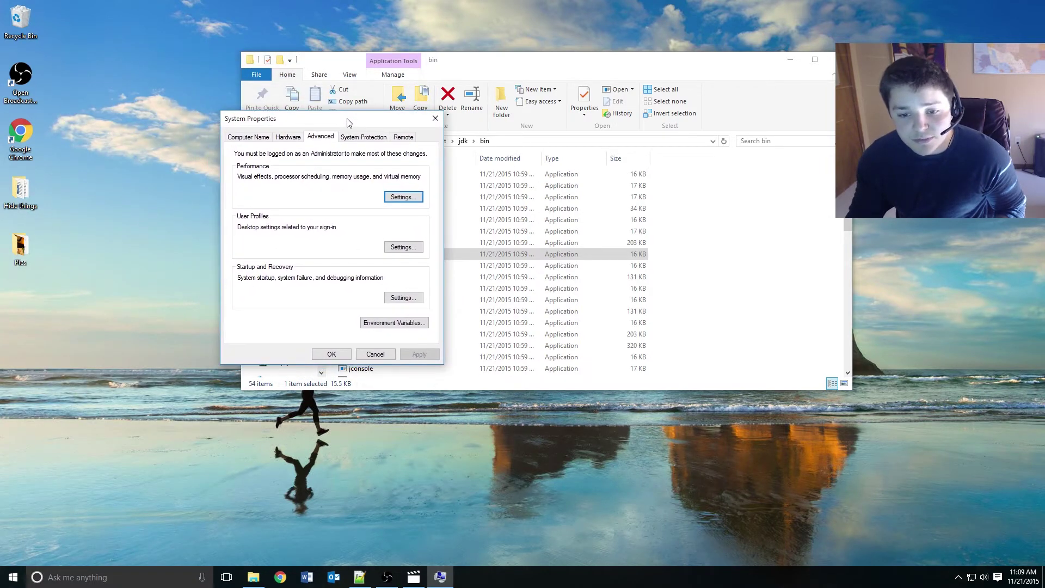
click(394, 323)
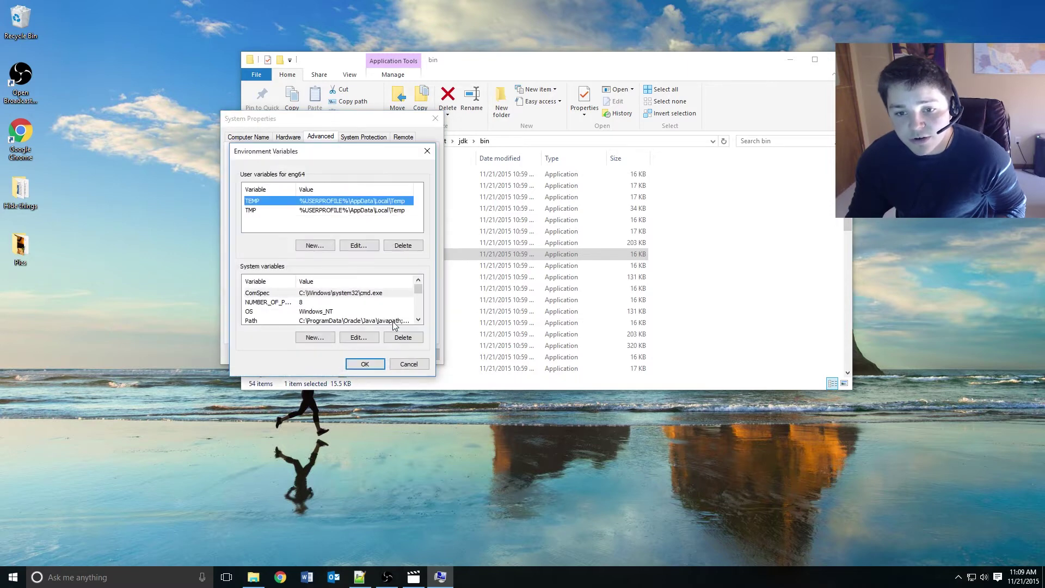
Step: Append ;C:\Environment\jdk\bin to the end of the system Path variable and save the changes in all open dialogs
click(263, 321)
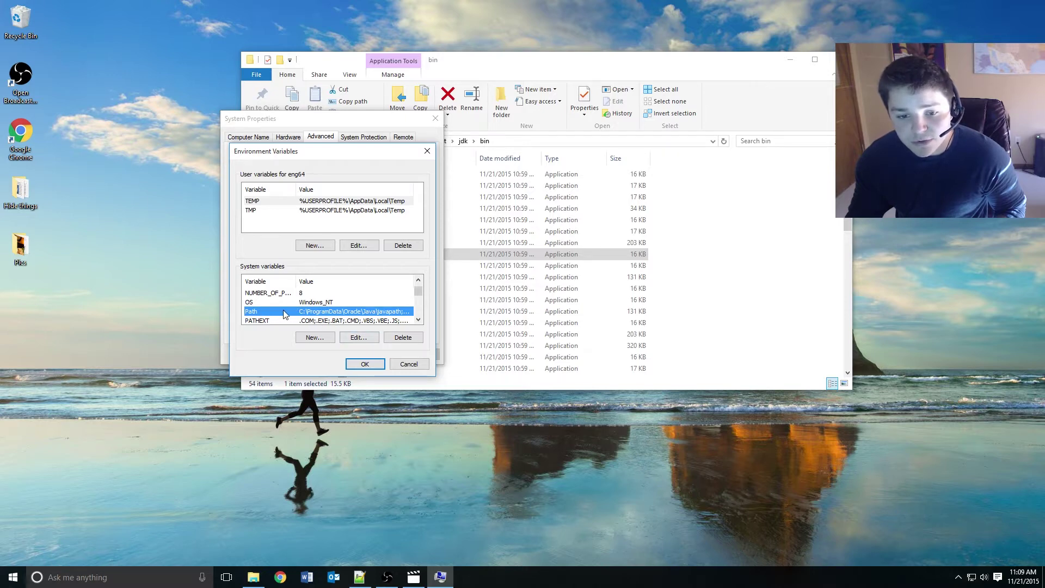
click(356, 337)
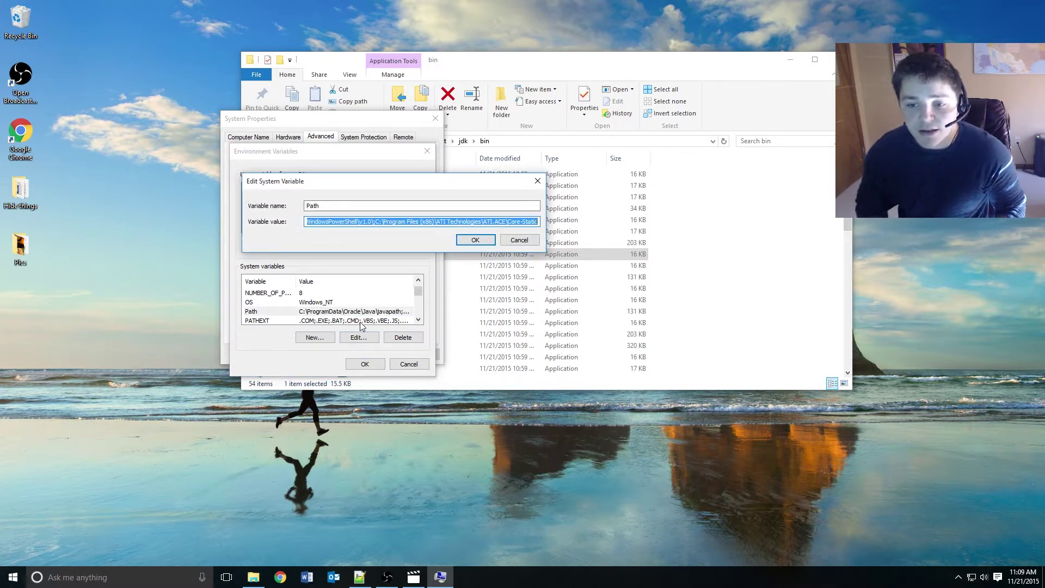
key(End)
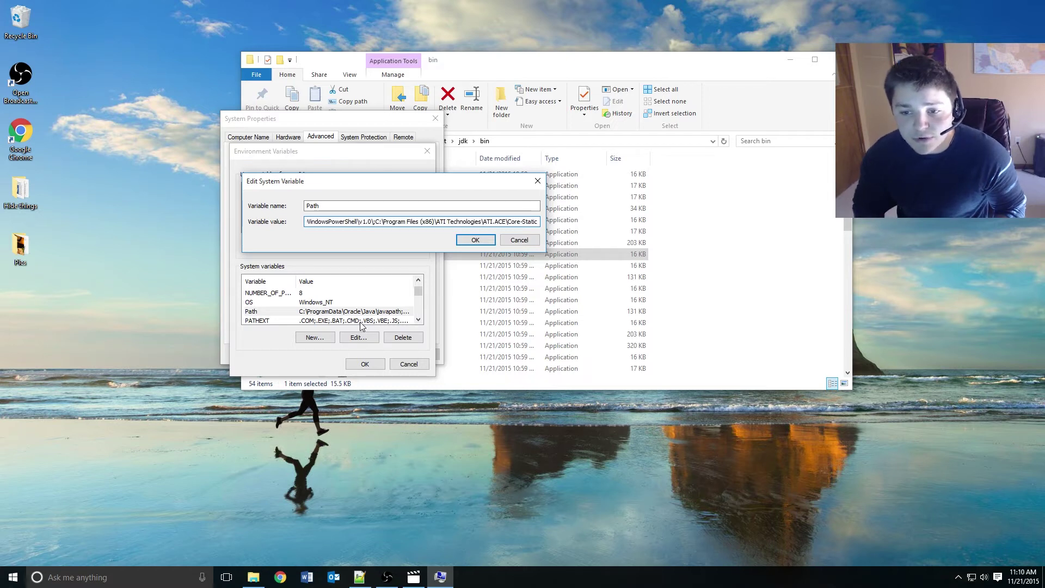
text(;)
key(ctrl+v)
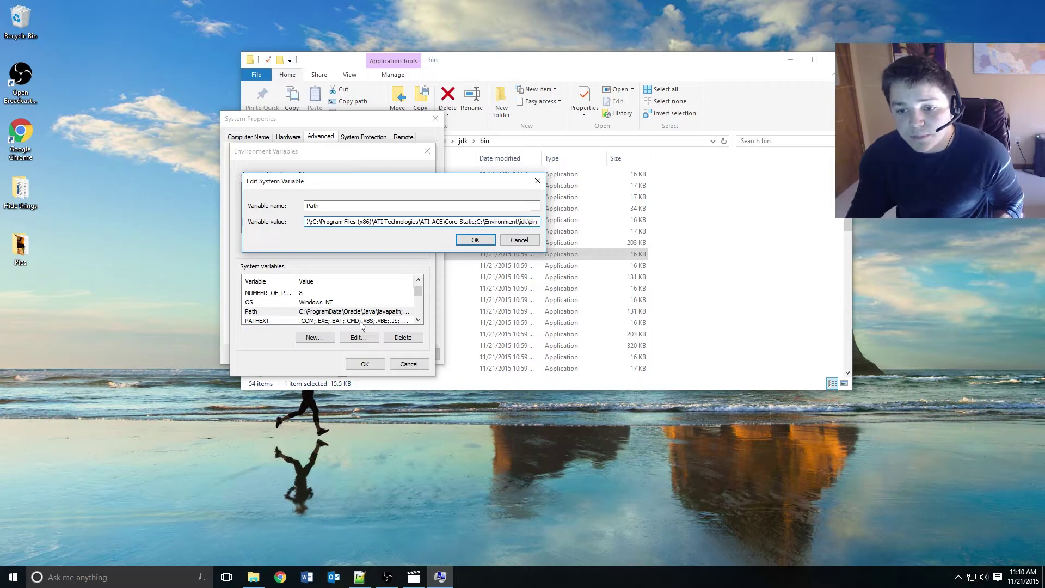
click(474, 240)
click(365, 367)
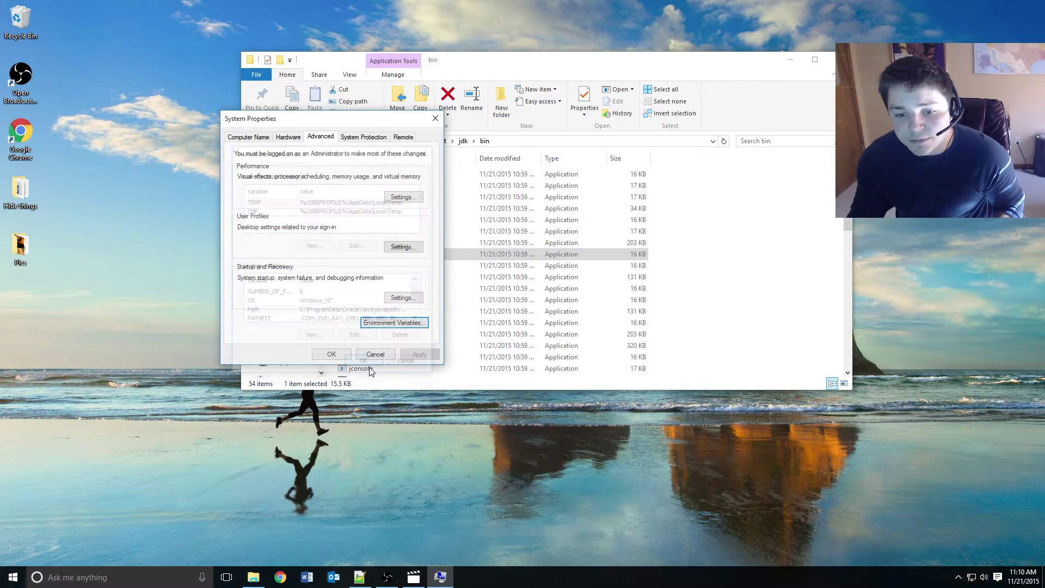
click(338, 356)
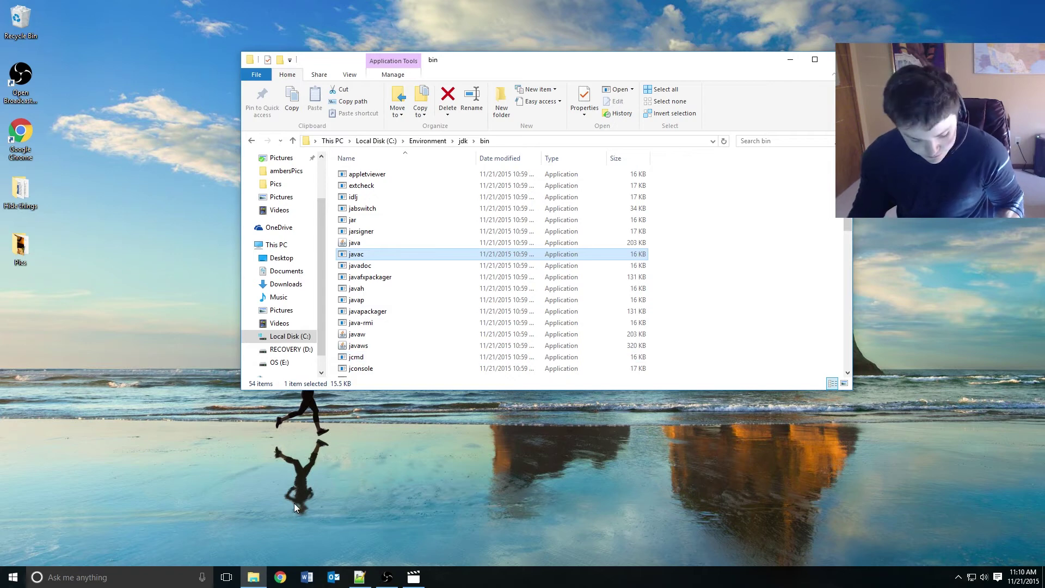
Step: Run javac in a new Command Prompt to check the compiler, look through its output and close the window
key(super)
text(cmd)
key(Return)
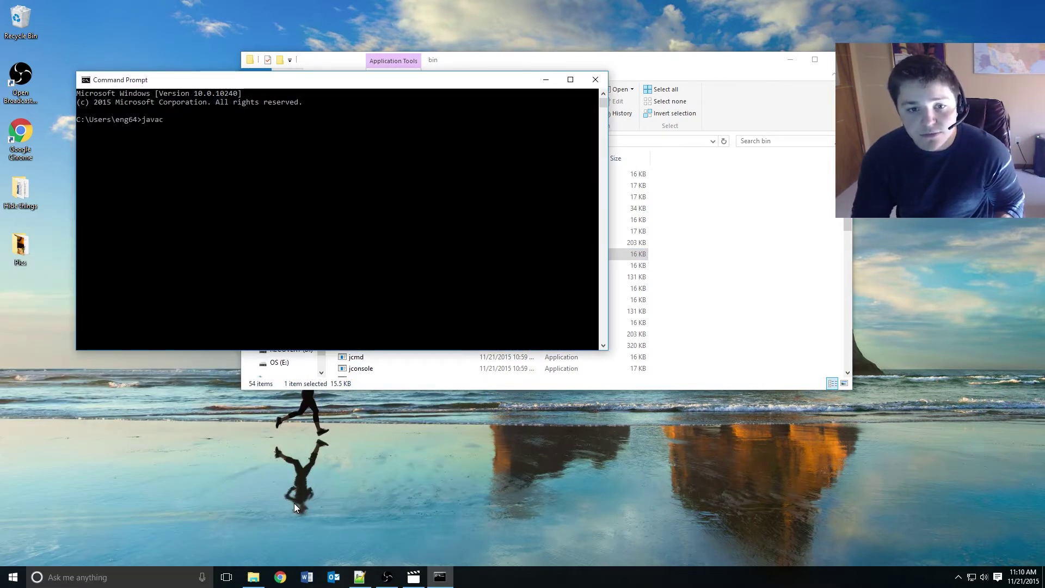
text(javac)
key(Return)
scroll(484, 265, up, 4)
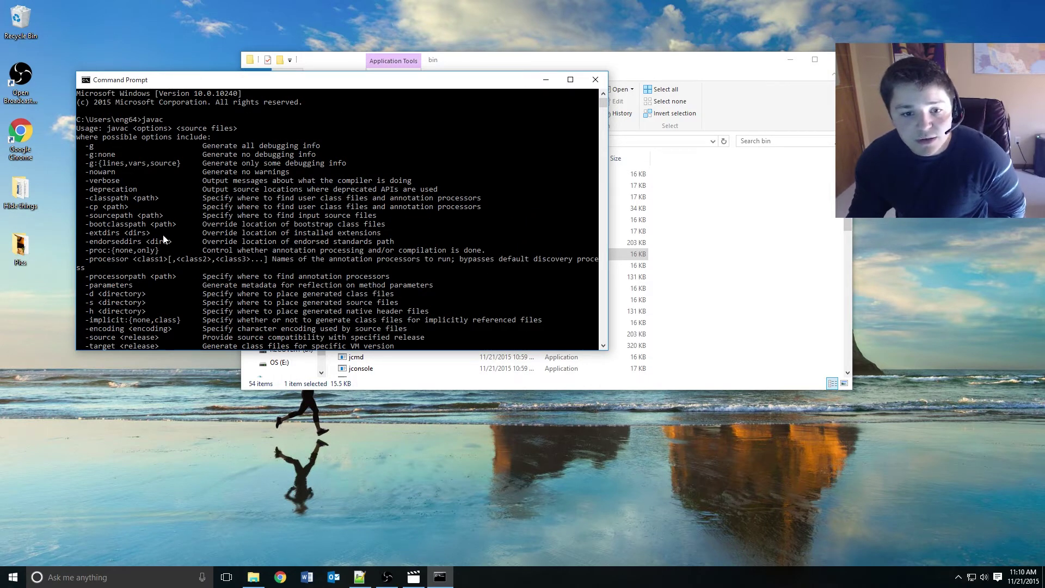
scroll(169, 247, down, 6)
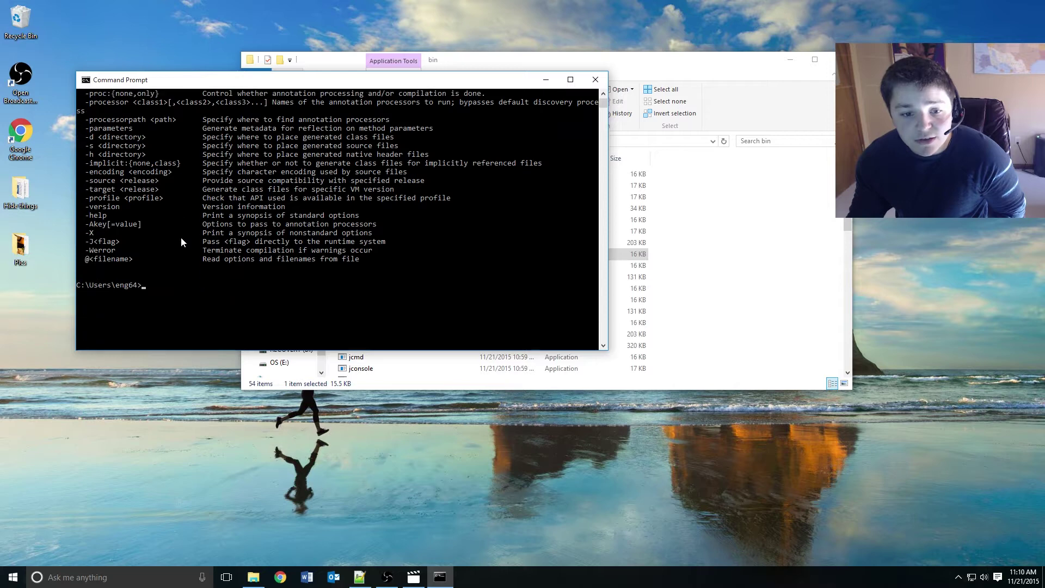
scroll(181, 238, up, 4)
scroll(182, 215, up, 2)
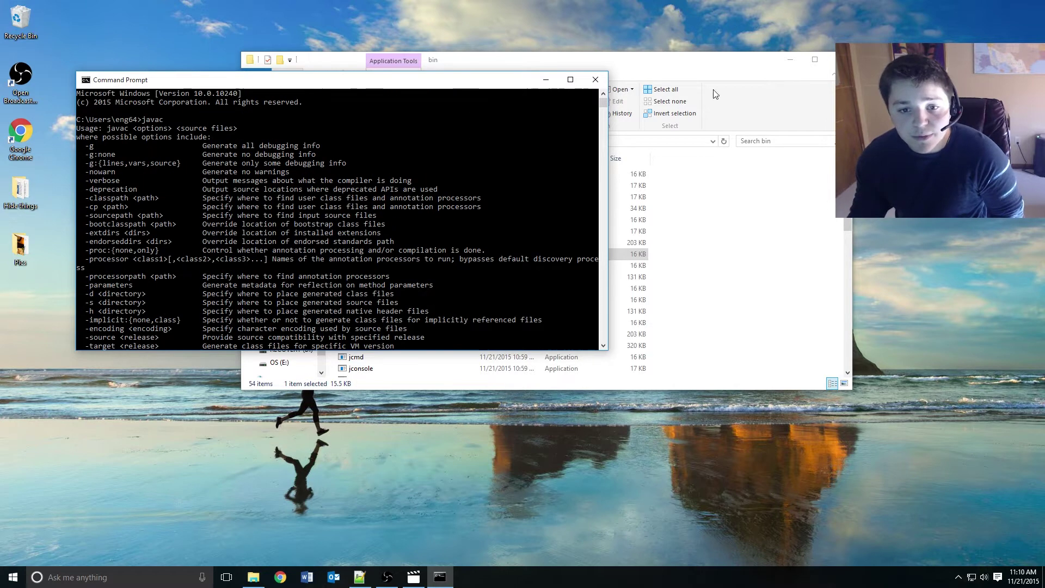
click(598, 82)
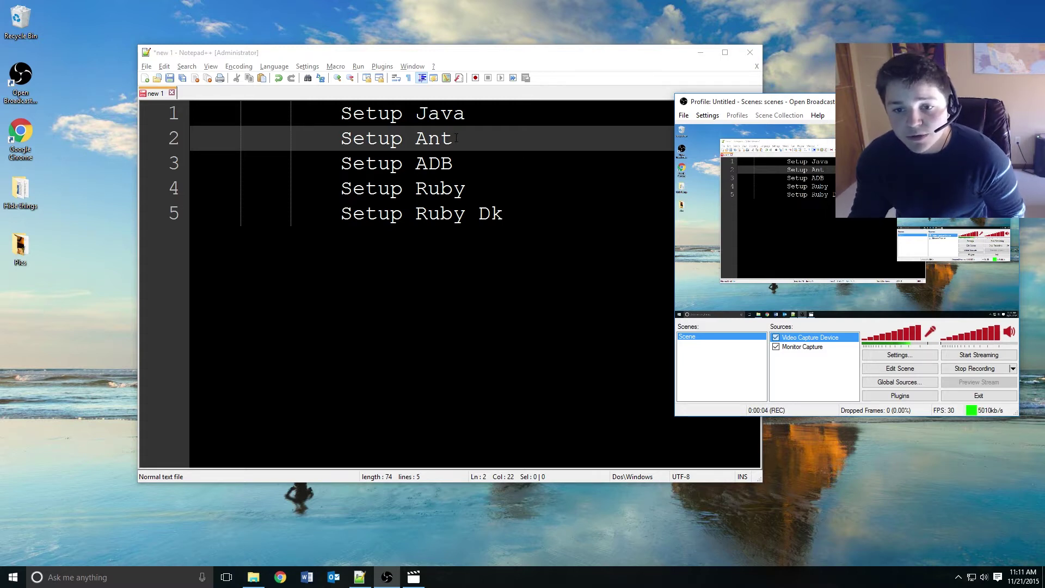
Step: Point out the Setup Ant item in the Notepad++ checklist
click(456, 138)
drag(456, 138, 343, 140)
click(457, 140)
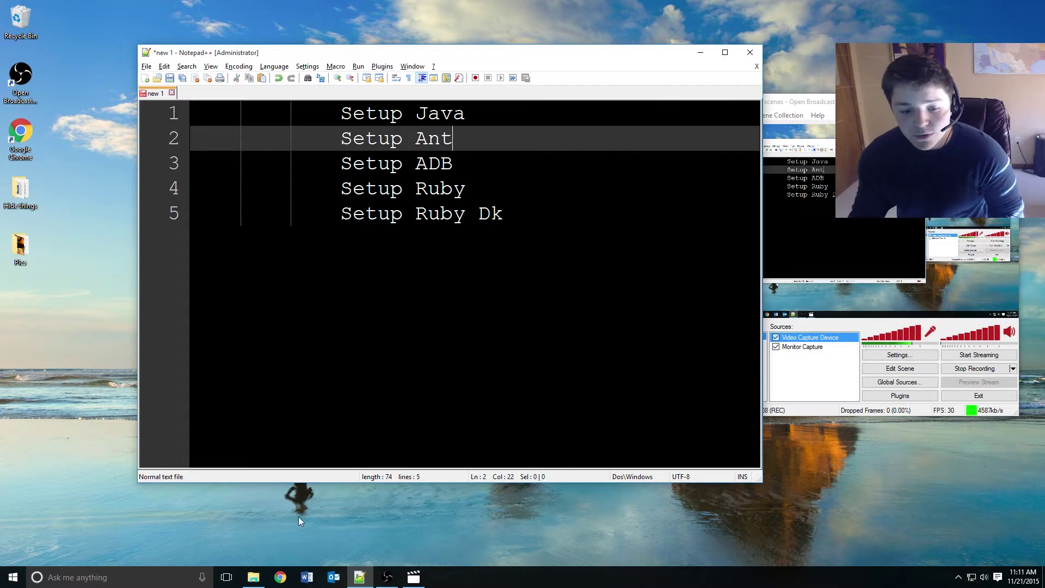
Step: Switch to Chrome and search the web for apache ant
click(286, 578)
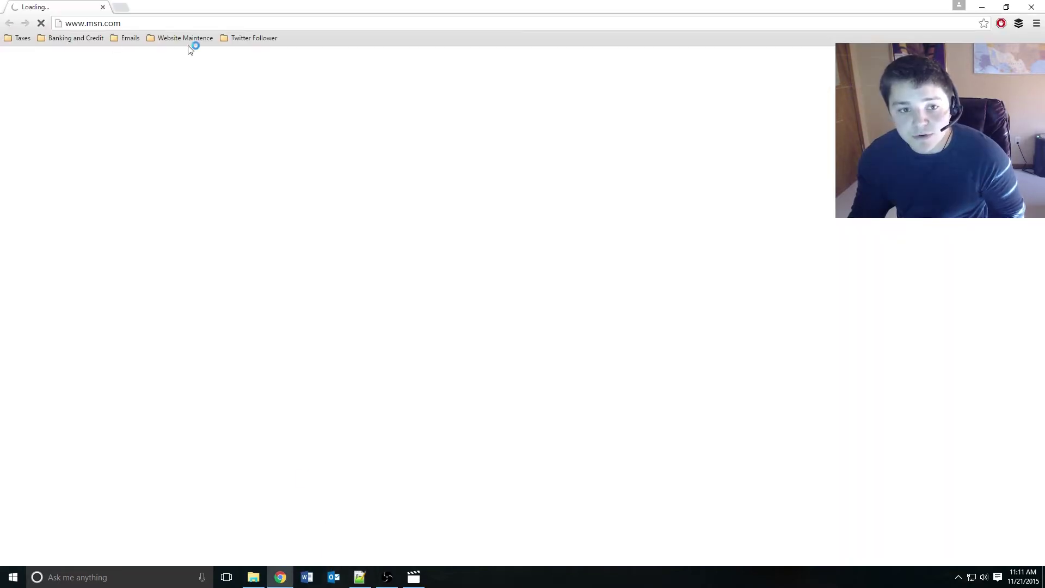
click(199, 23)
text(apac)
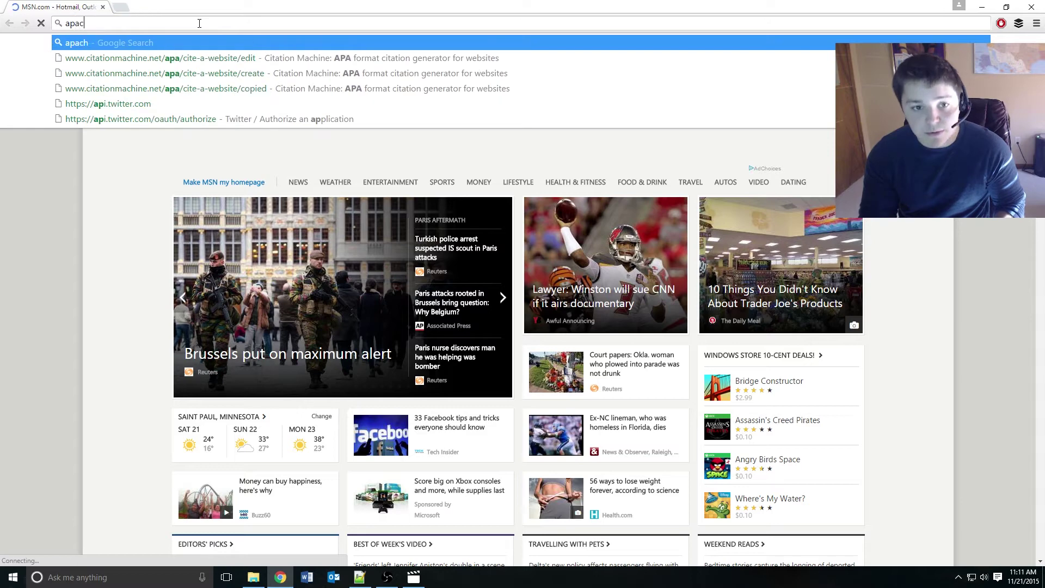
text(he ant)
key(Return)
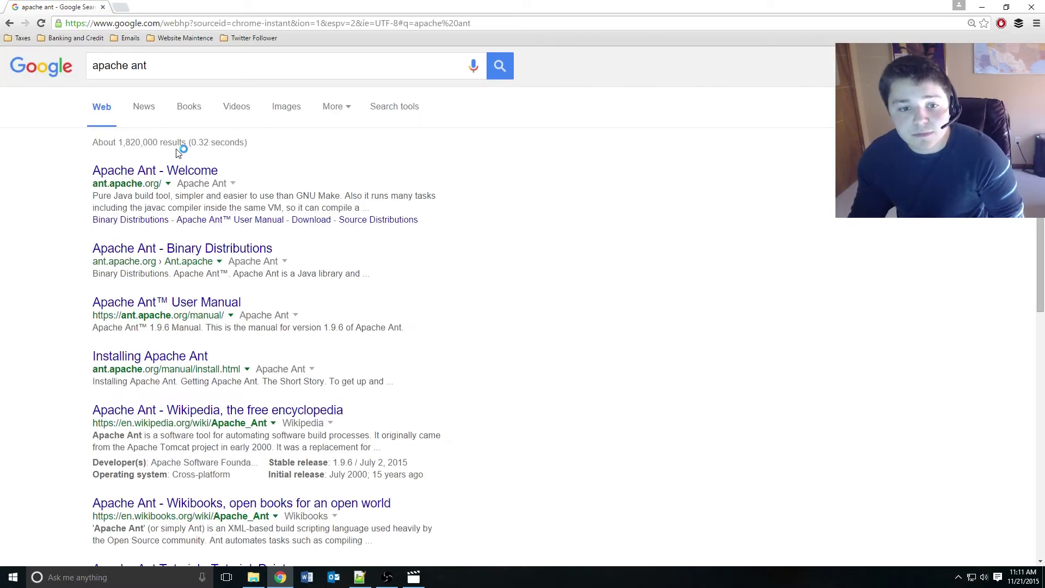
Step: Download apache-ant-1.9.6-bin.zip from the Binary Distributions page of the Apache Ant website
click(169, 173)
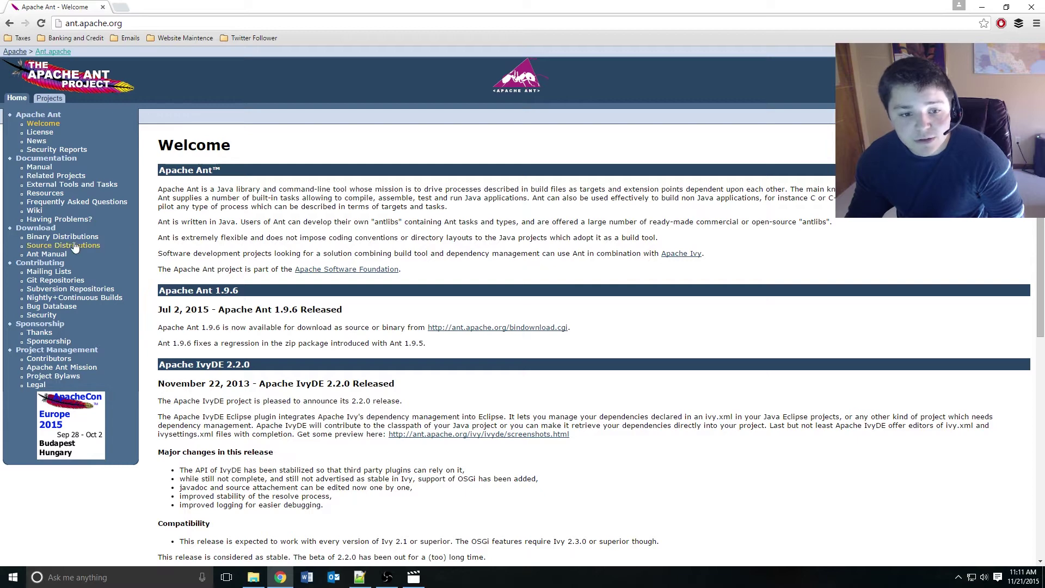
click(63, 238)
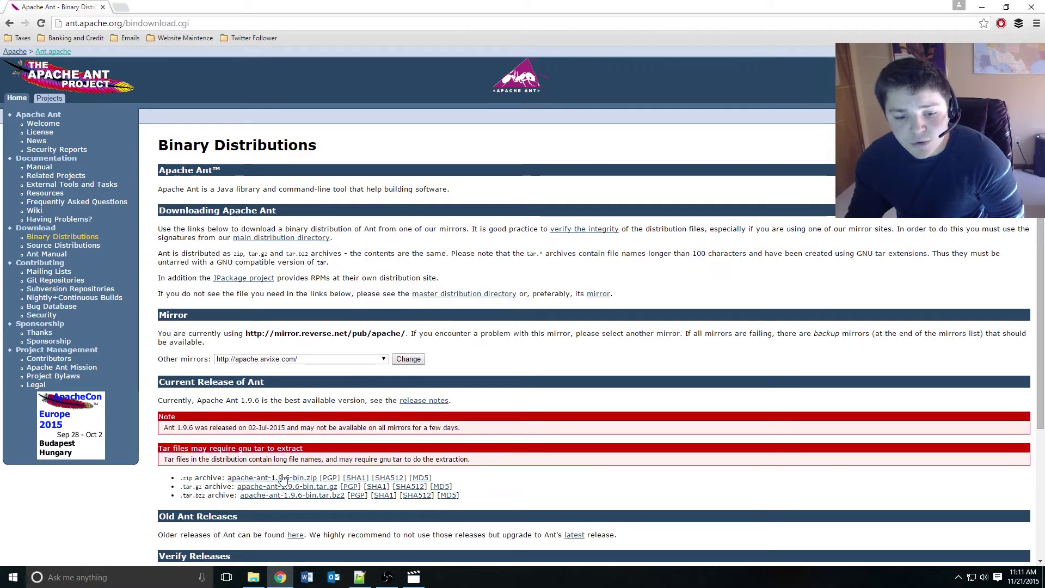
click(259, 478)
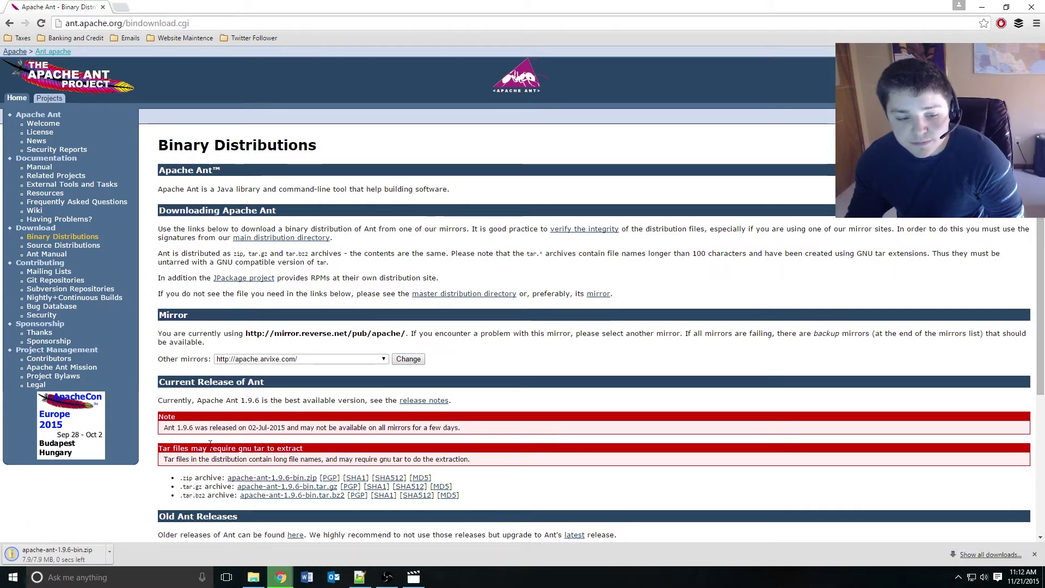
Step: Show the downloaded apache-ant-1.9.6-bin.zip in its Downloads folder
key(alt+Tab)
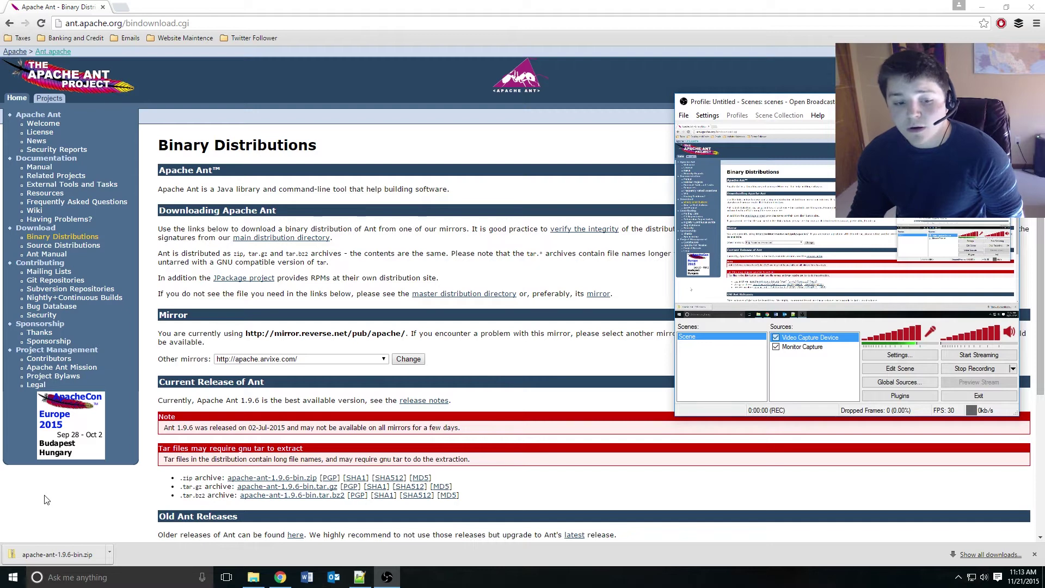
click(109, 553)
click(126, 520)
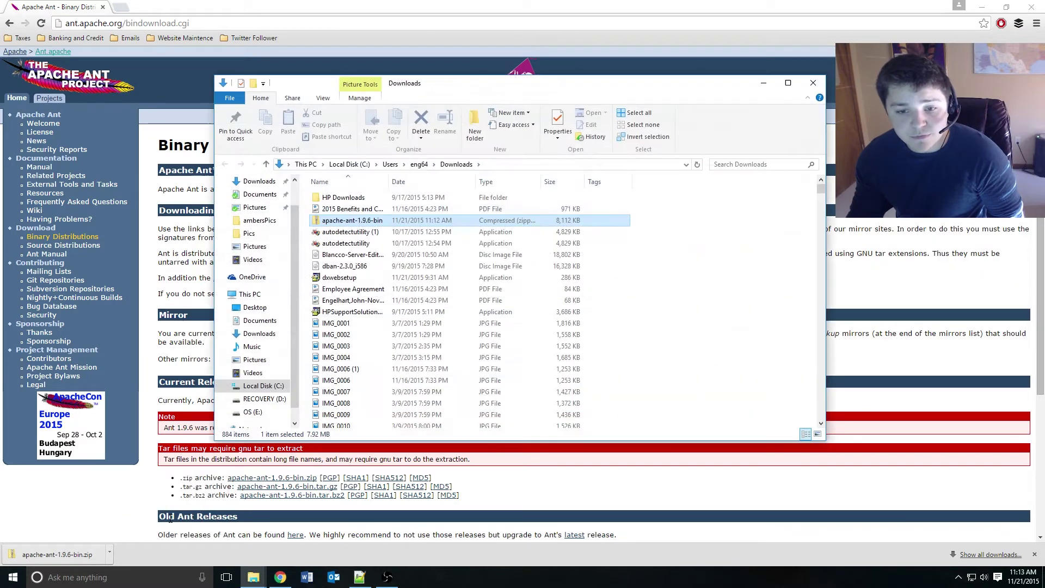
Step: Extract apache-ant-1.9.6-bin.zip into a new folder named Ant under C:\Environment, and open the extracted apache-ant-1.9.6 folder
right_click(358, 225)
click(383, 255)
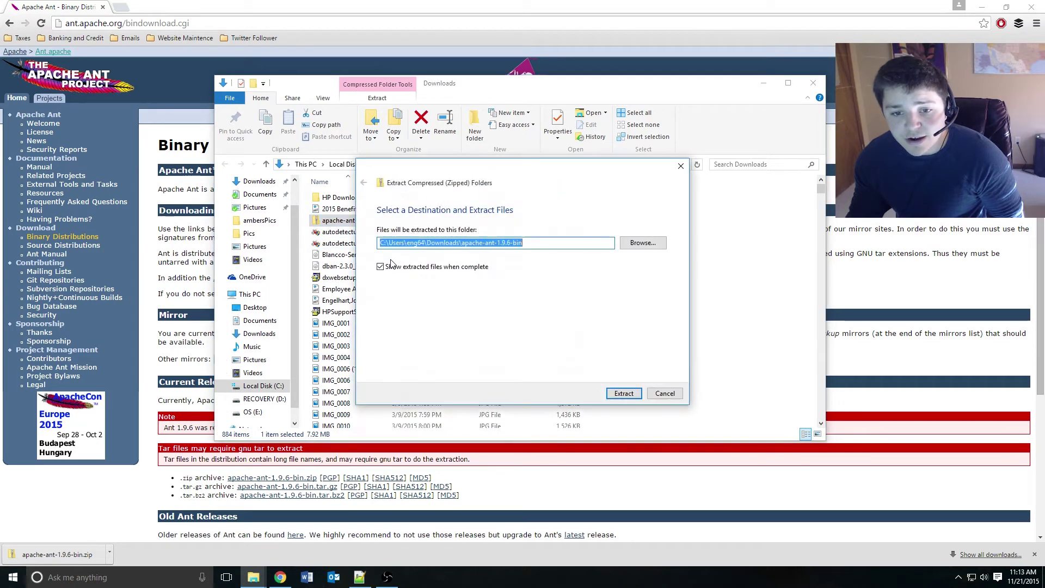
click(646, 246)
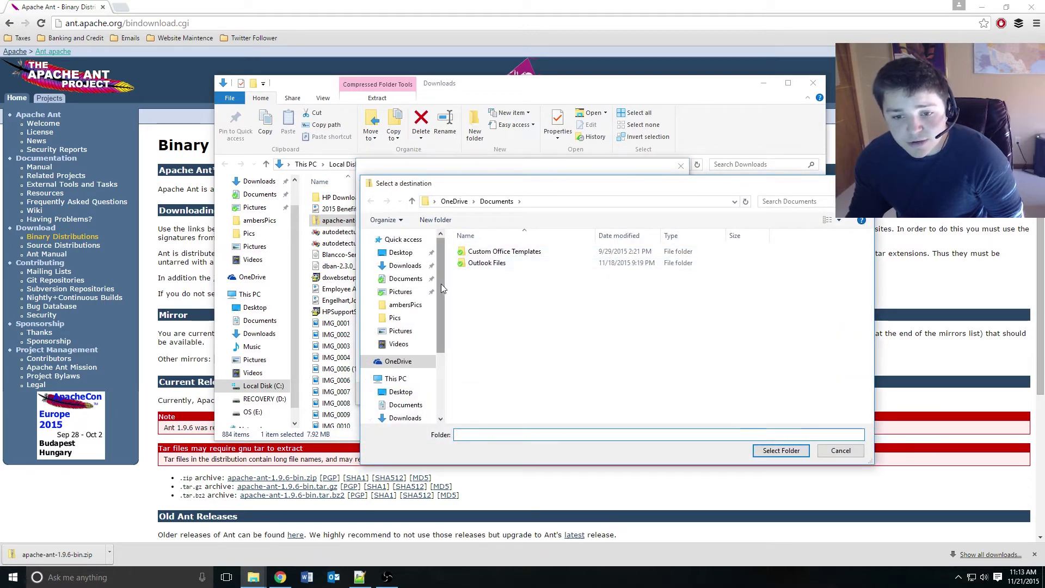
scroll(403, 326, down, 4)
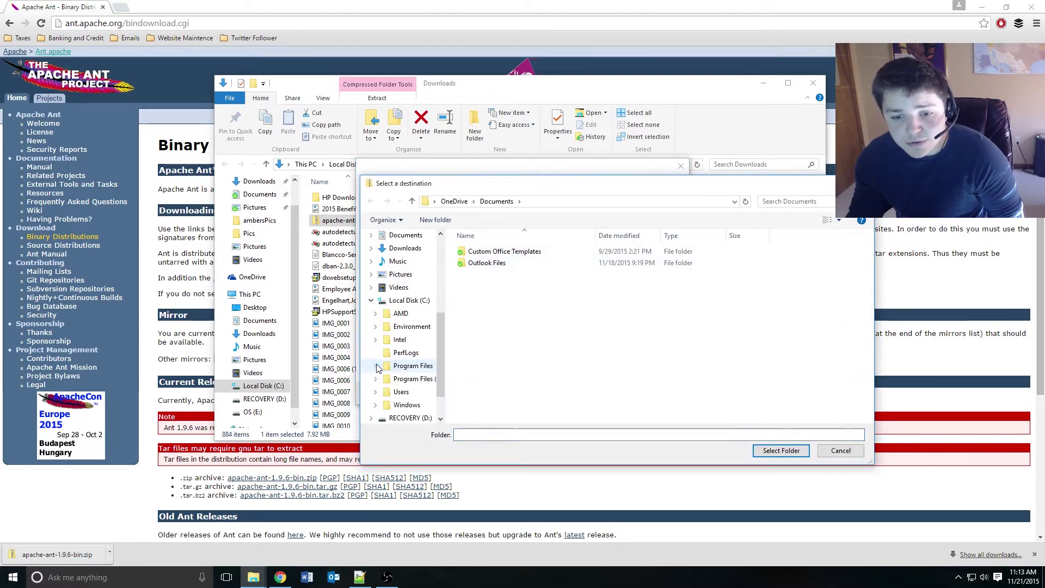
click(412, 326)
right_click(486, 303)
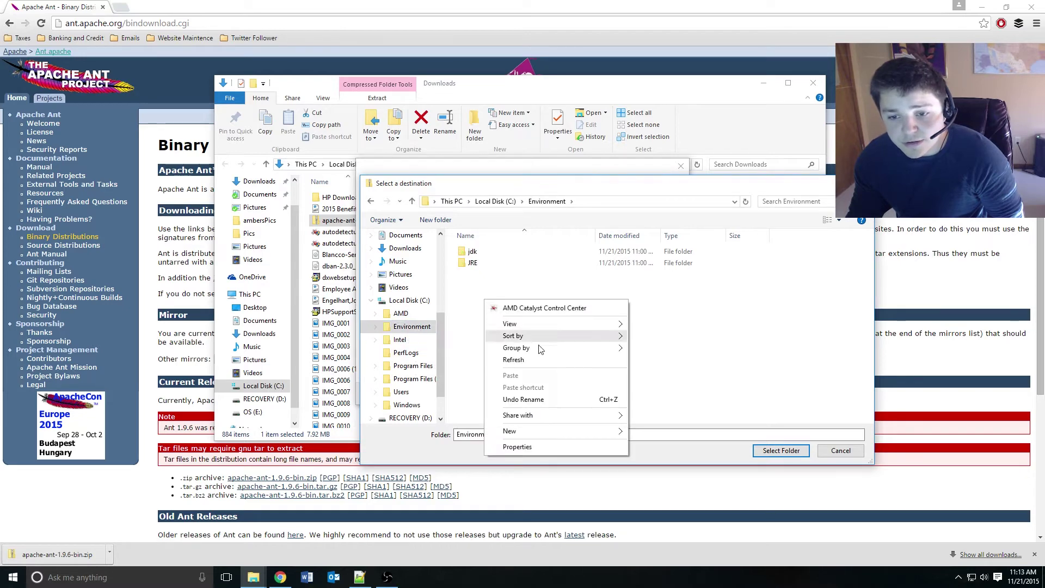
mouse_move(598, 435)
click(653, 431)
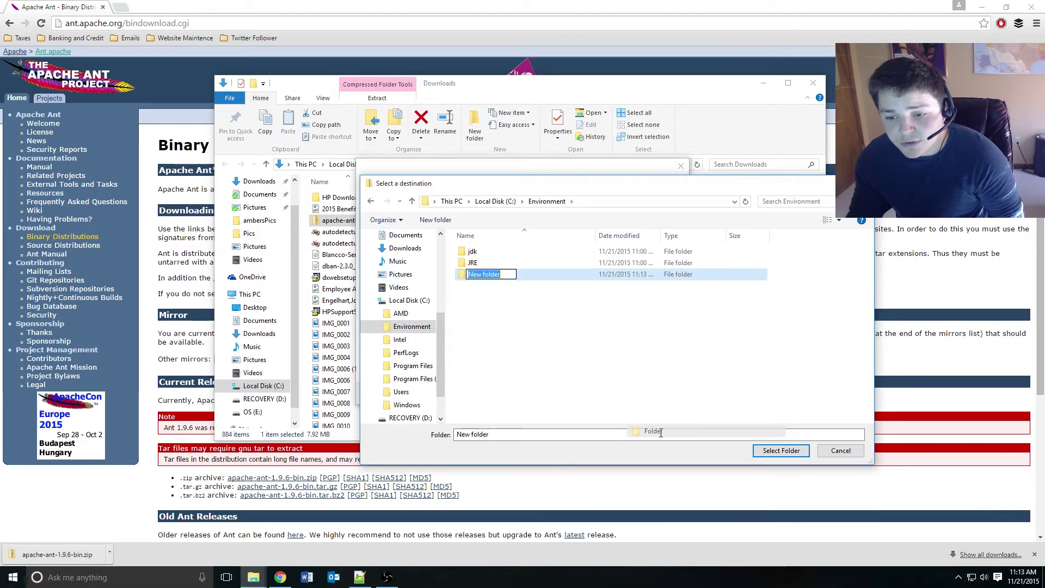
text(Ant)
key(Return)
click(787, 454)
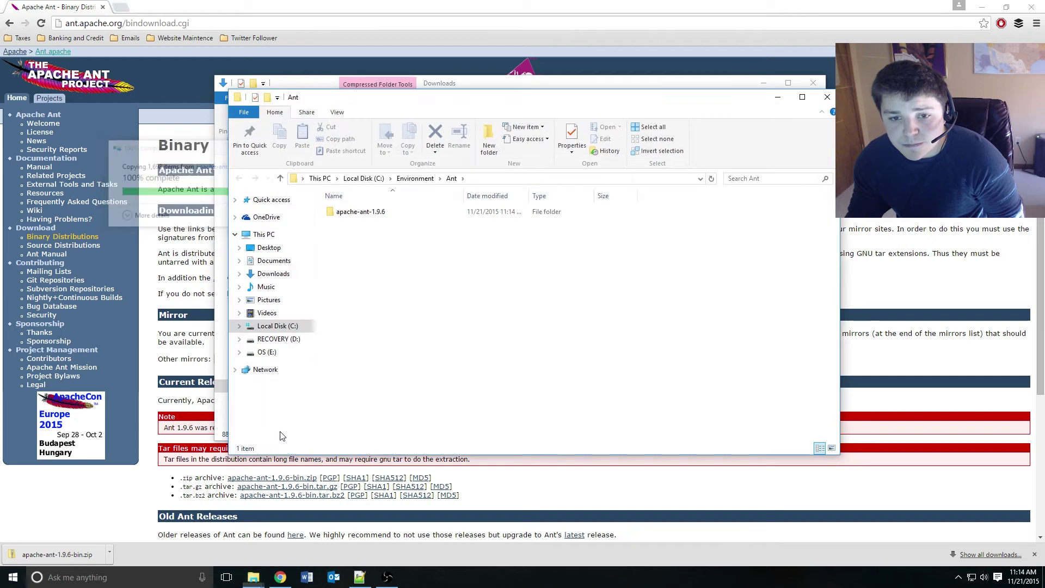
double_click(368, 217)
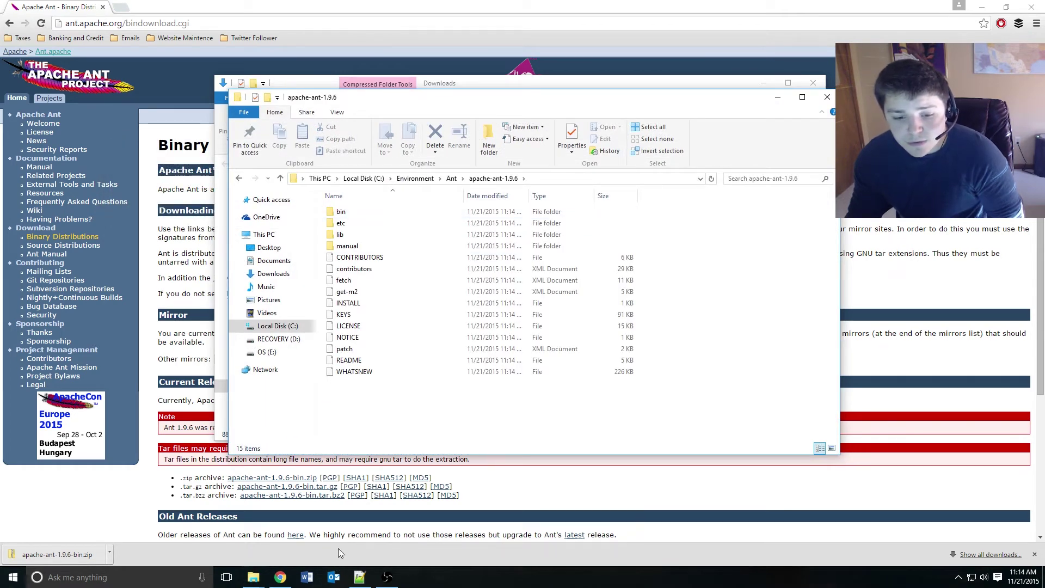
Step: Open a Command Prompt, run ant to test whether the command is recognized, and close the window
key(super)
text(cmd)
key(Return)
text(ant)
key(Return)
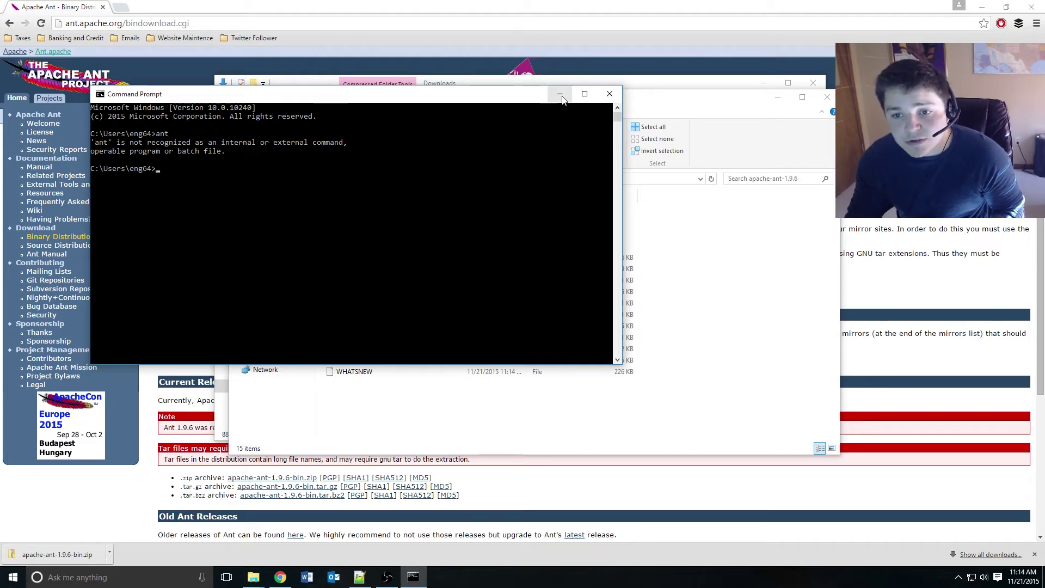
click(608, 96)
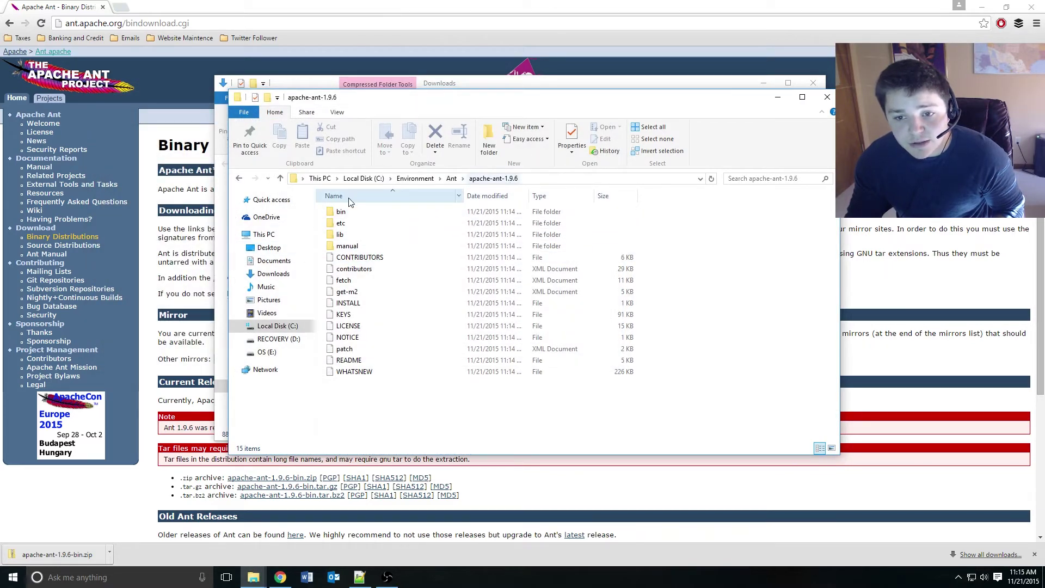
Step: Open the bin folder inside apache-ant-1.9.6 and copy its full path, C:\Environment\Ant\apache-ant-1.9.6\bin
double_click(343, 212)
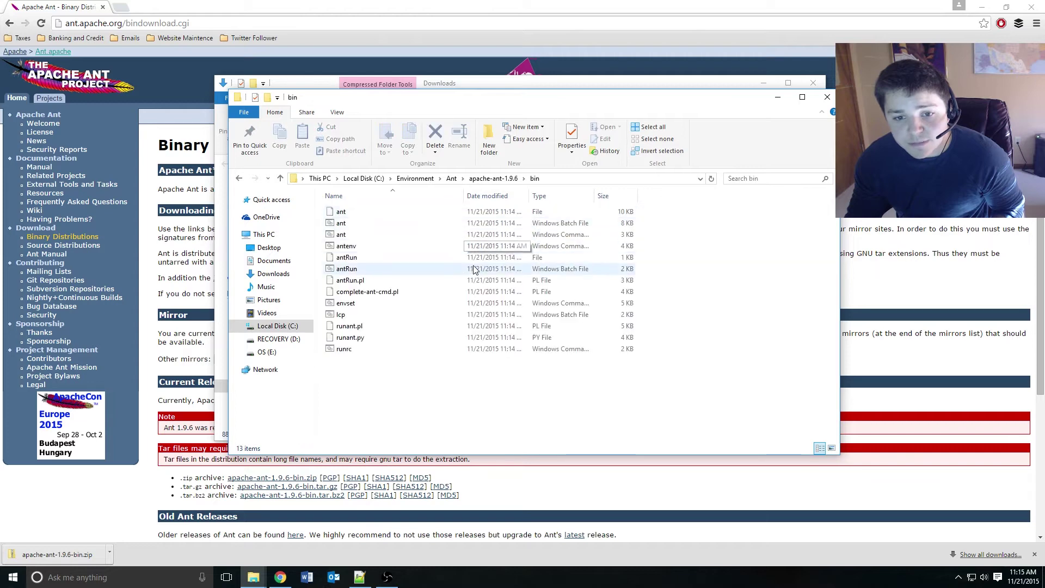
click(589, 180)
right_click(589, 178)
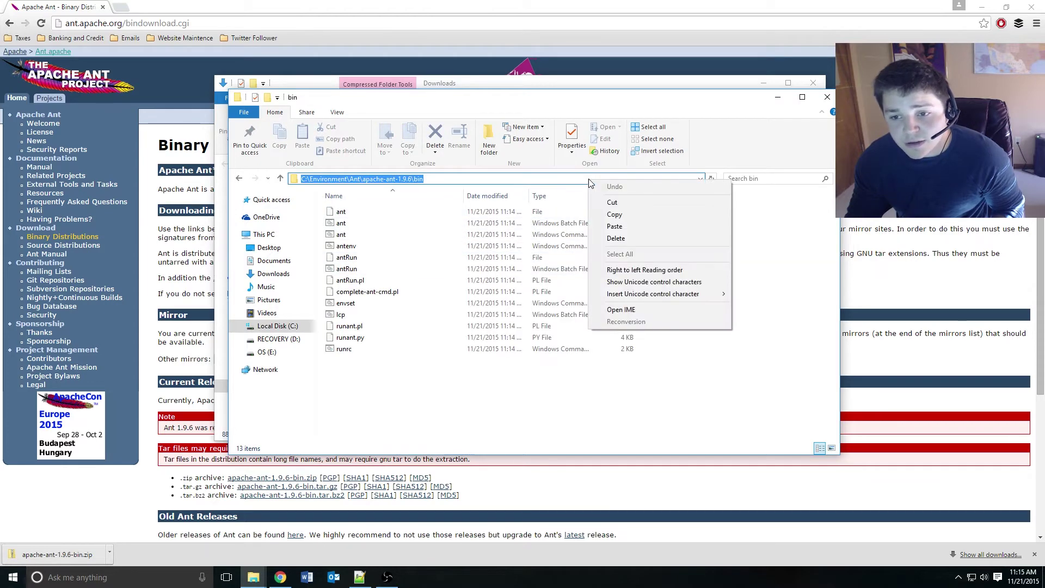
click(625, 214)
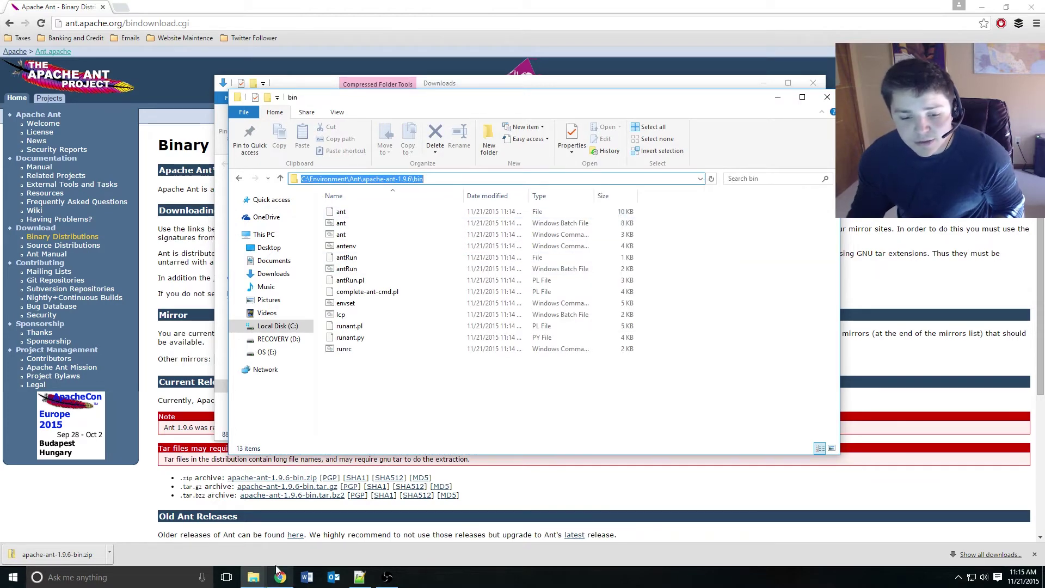
Step: Append a semicolon and the copied Ant bin path to the system Path environment variable, and save the change
key(super)
text(environment)
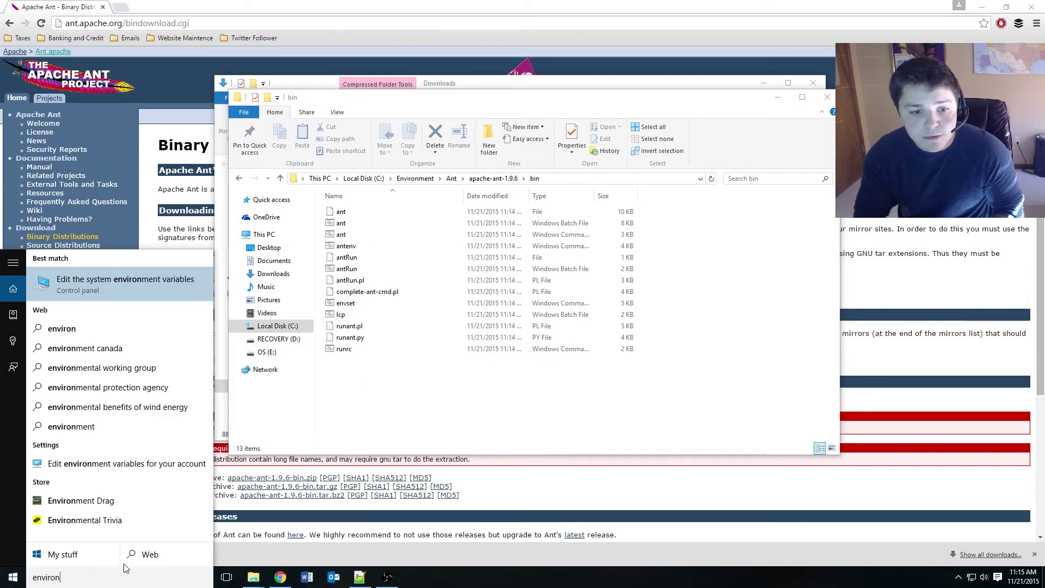
click(168, 280)
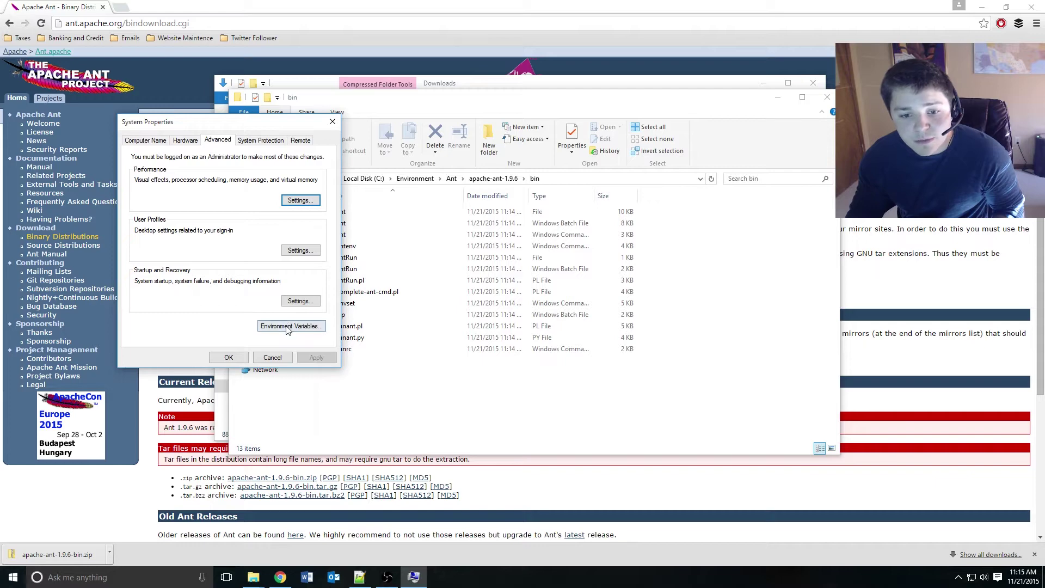
click(288, 326)
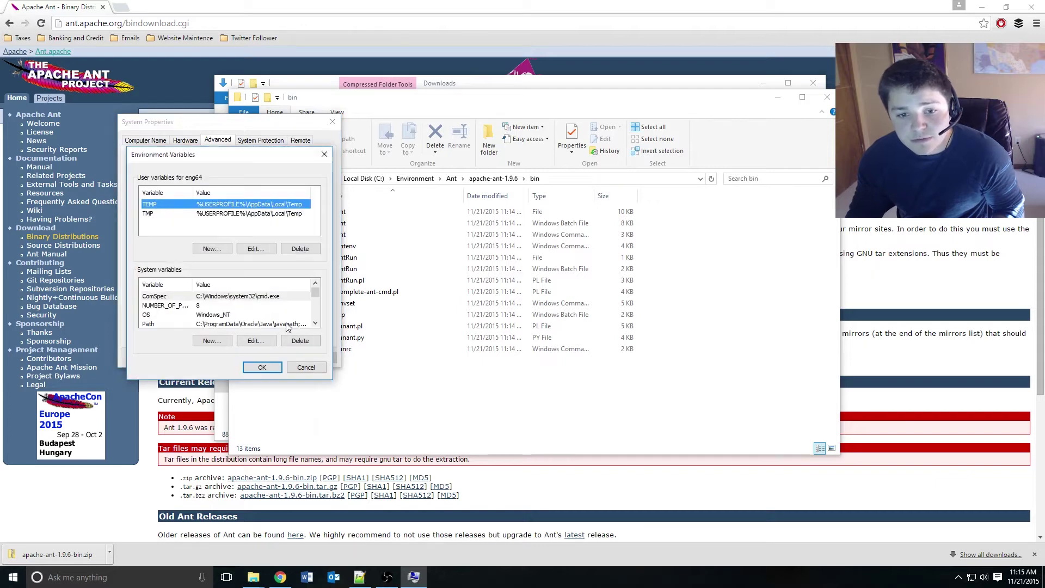
click(154, 323)
click(256, 341)
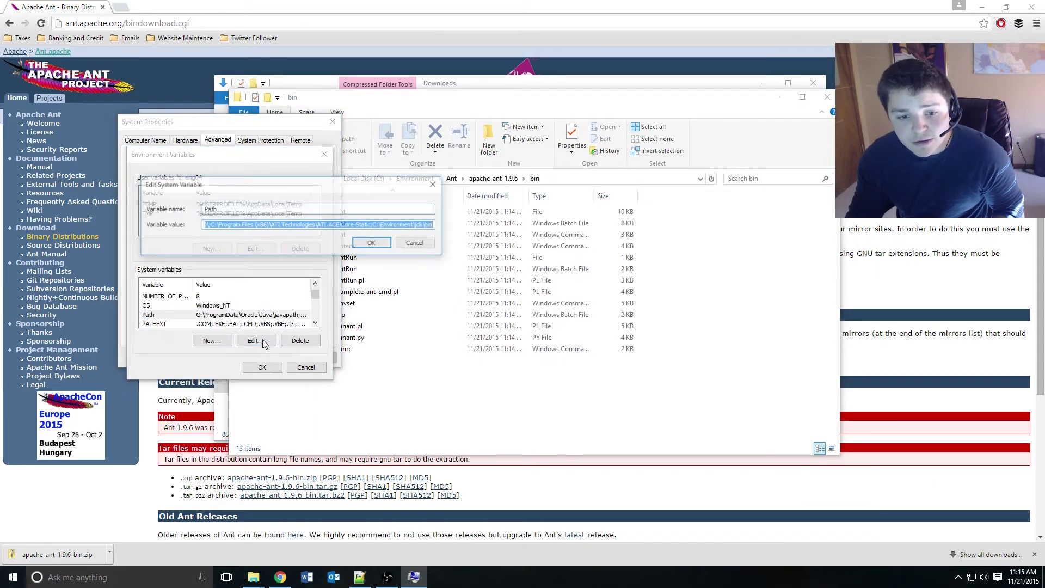
key(End)
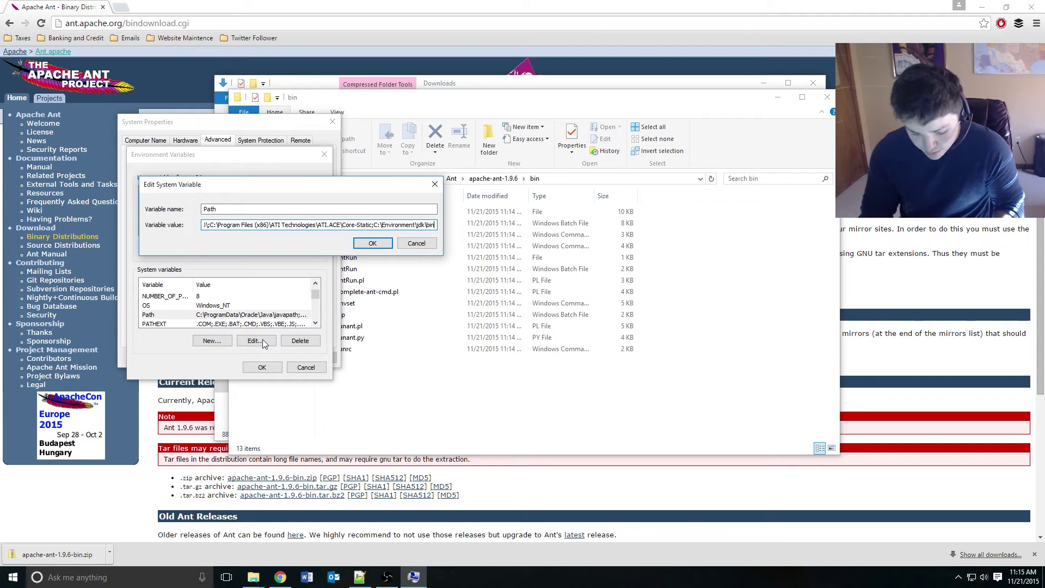
text(;)
key(ctrl+v)
click(372, 243)
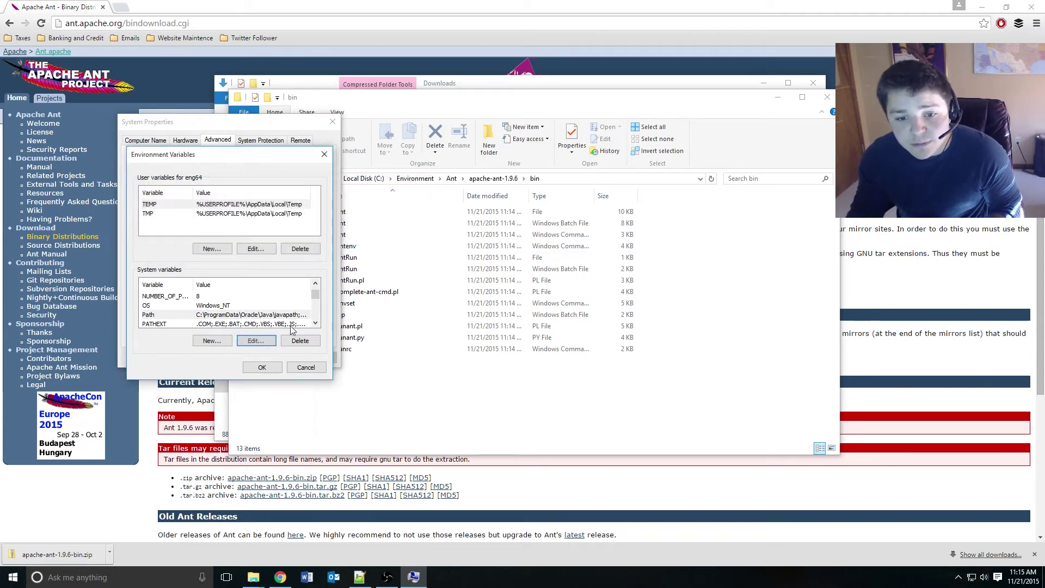
click(262, 367)
click(232, 362)
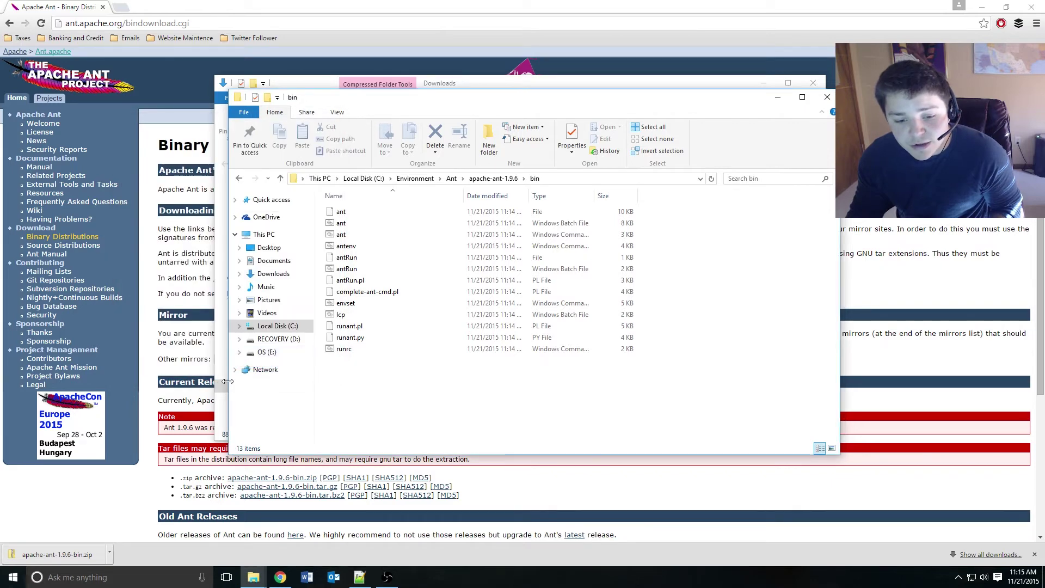
Step: Run ant in a fresh Command Prompt to check the updated Path, and close the window
click(143, 579)
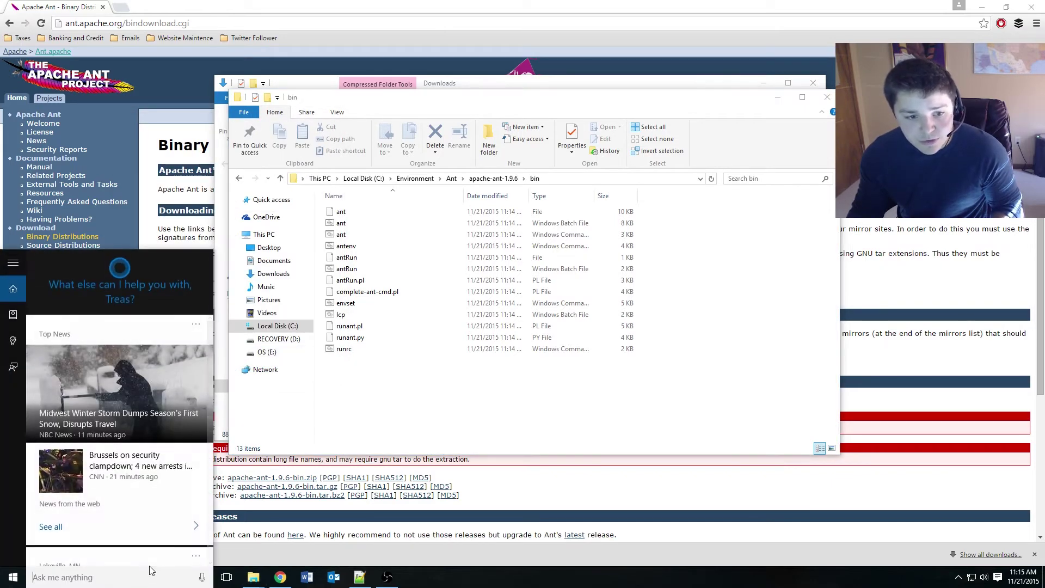
text(cmd)
key(Return)
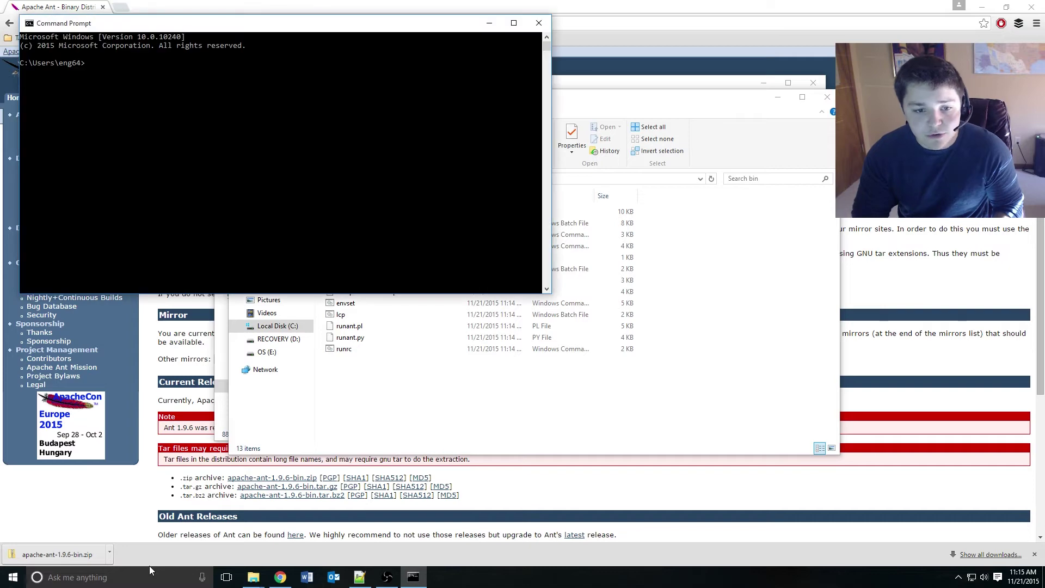
text(ant)
key(Return)
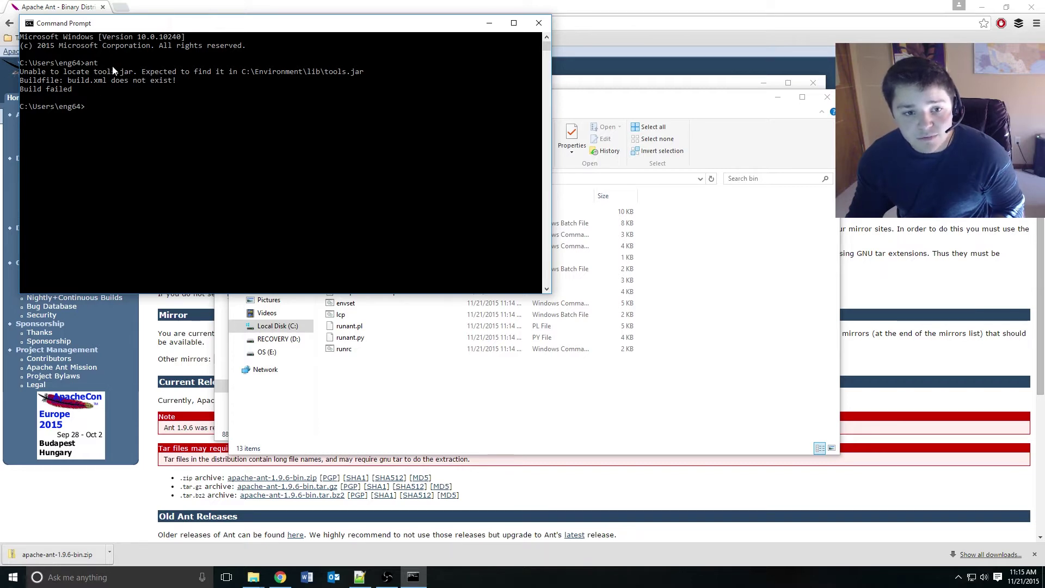
click(539, 23)
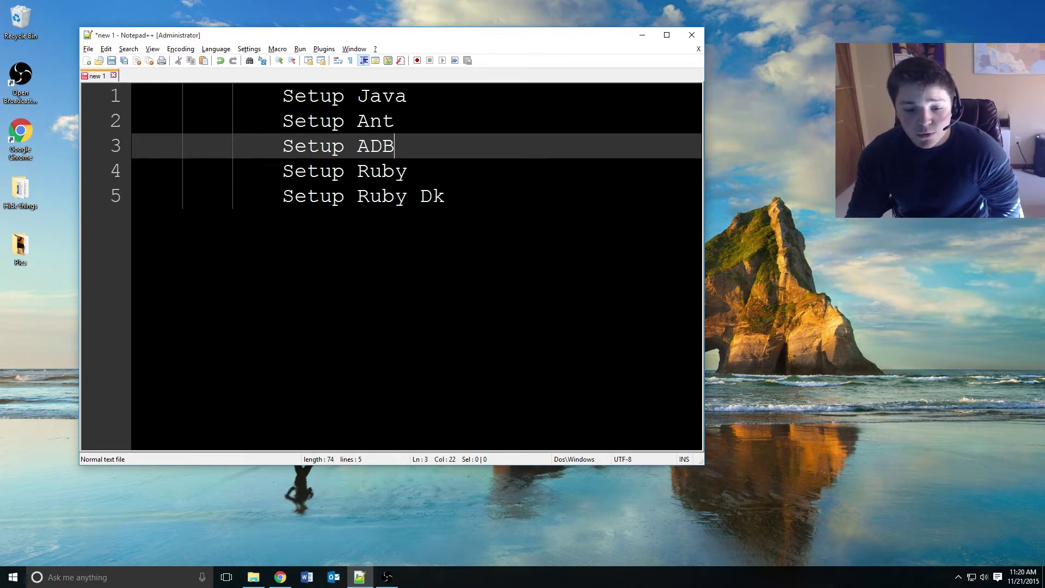
Step: Switch to Chrome, search the web for android sdk install, and open the Installing the Android SDK page on Android Developers
mouse_move(286, 576)
click(283, 523)
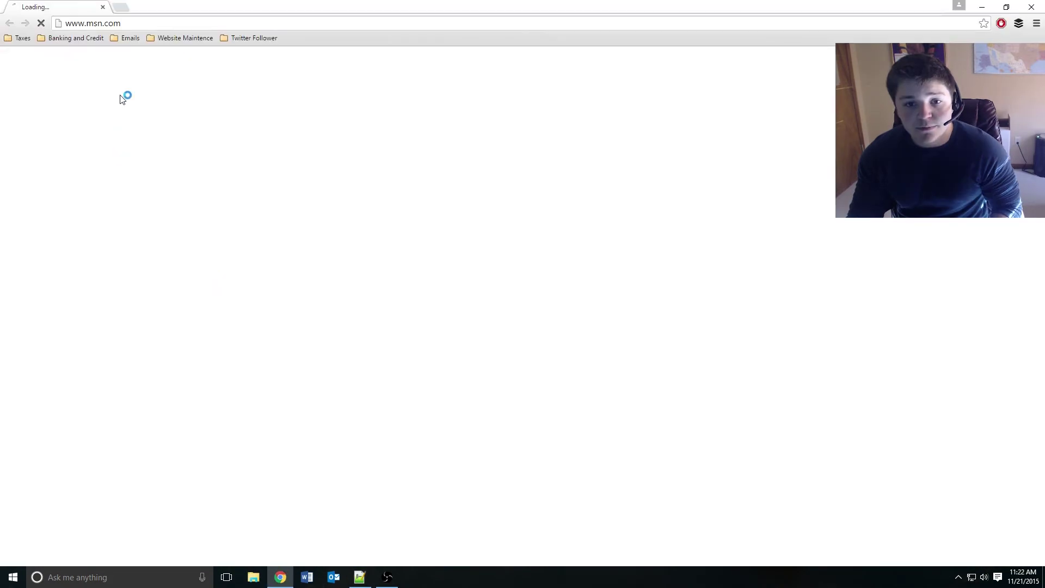
click(146, 25)
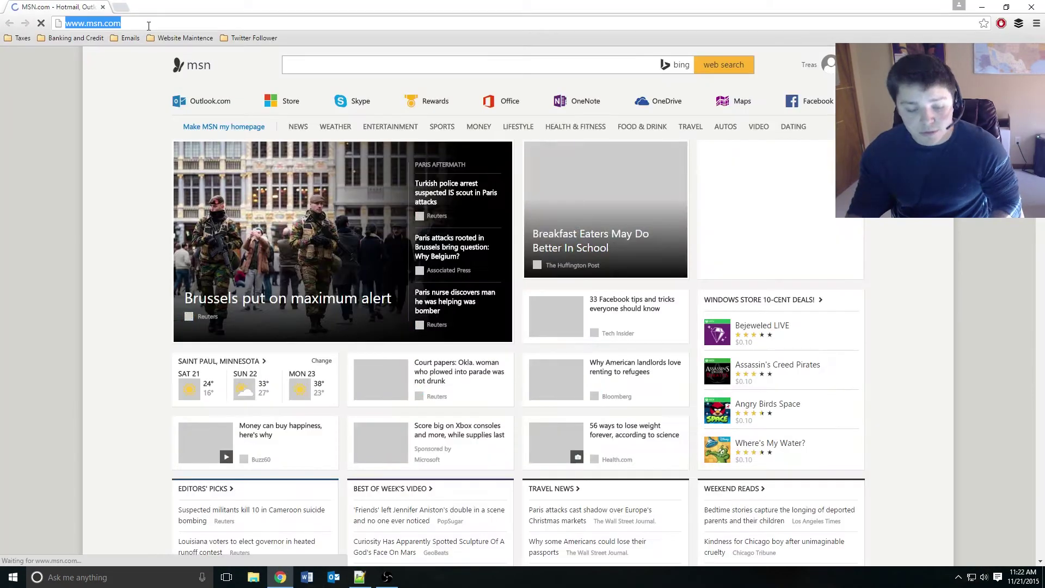
text(android sdk )
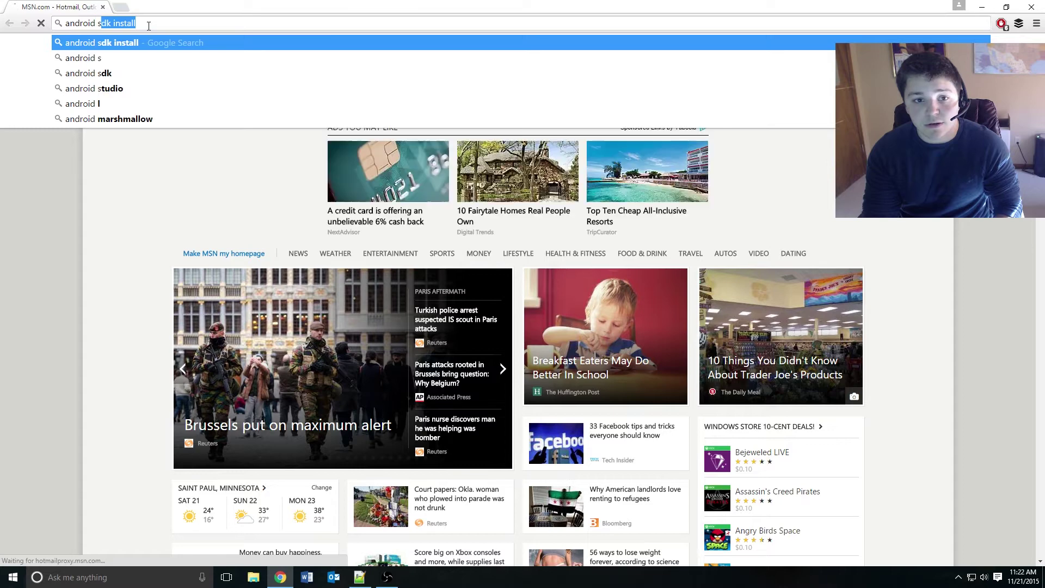
text(install)
key(Return)
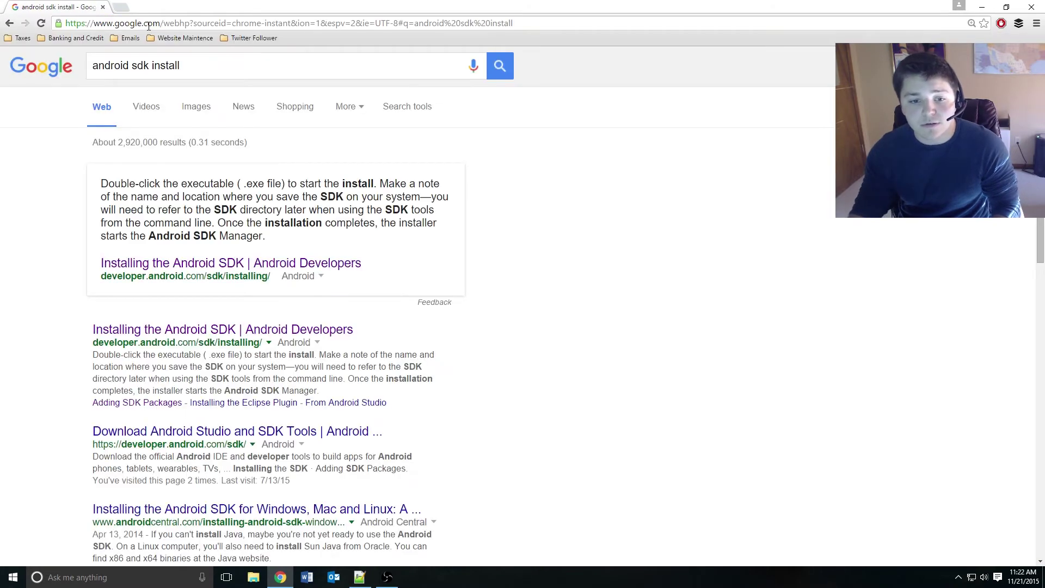
click(264, 331)
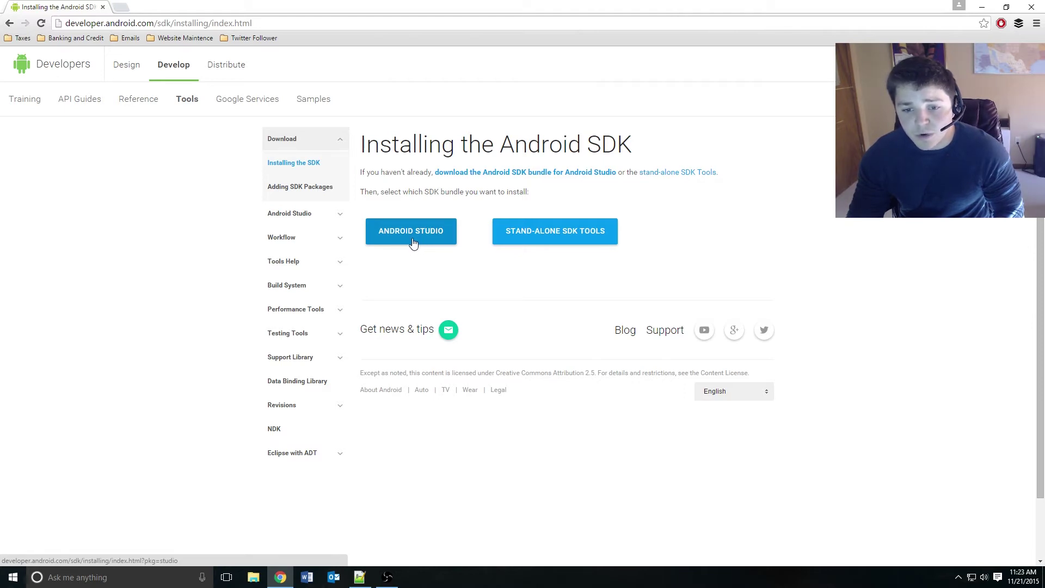
Step: Download the recommended Windows package installer_r24.4.1-windows.exe through the stand-alone SDK Tools instructions
click(550, 231)
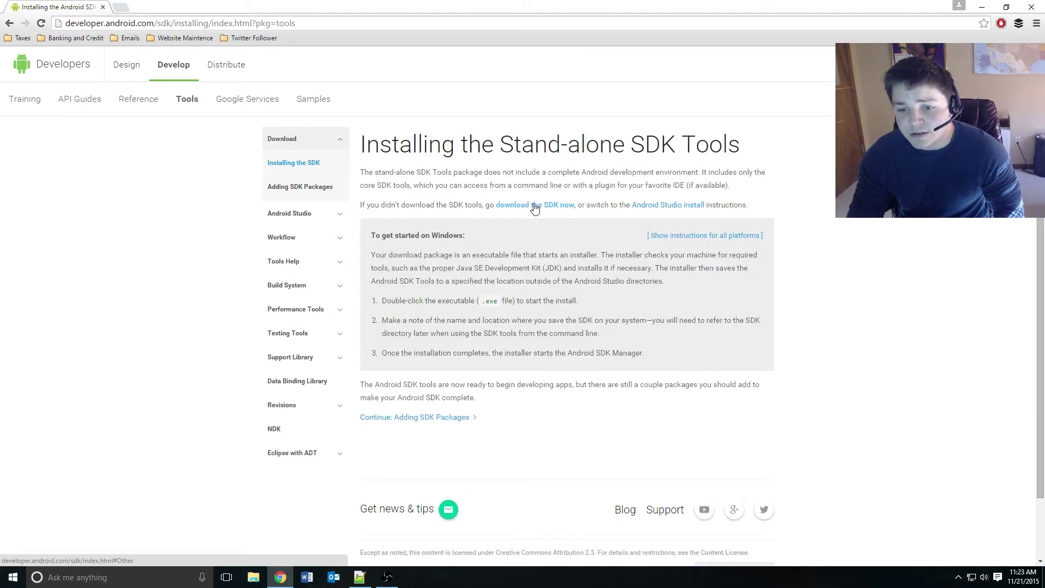
click(535, 206)
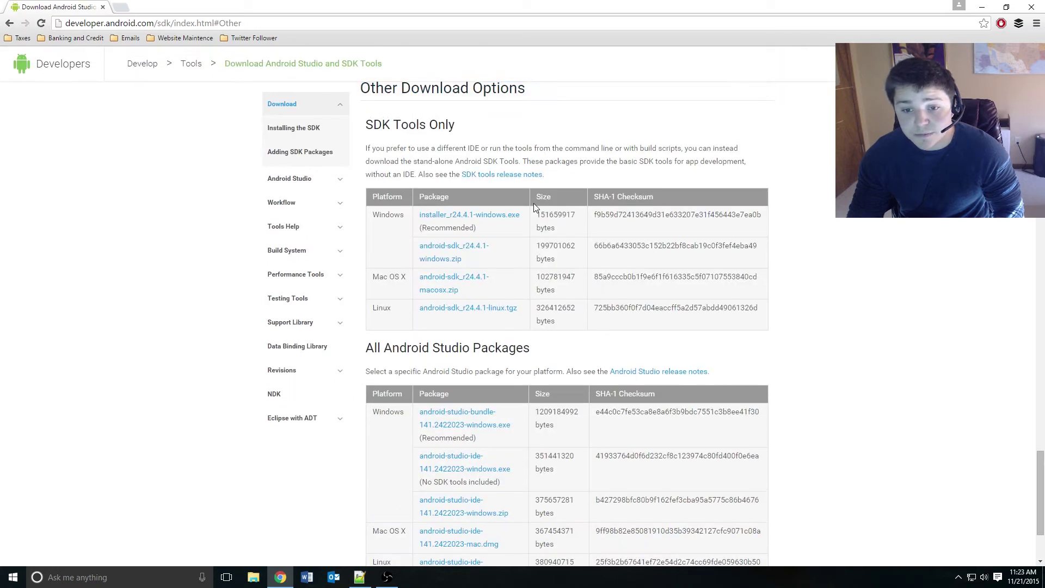
click(488, 217)
click(369, 348)
click(419, 379)
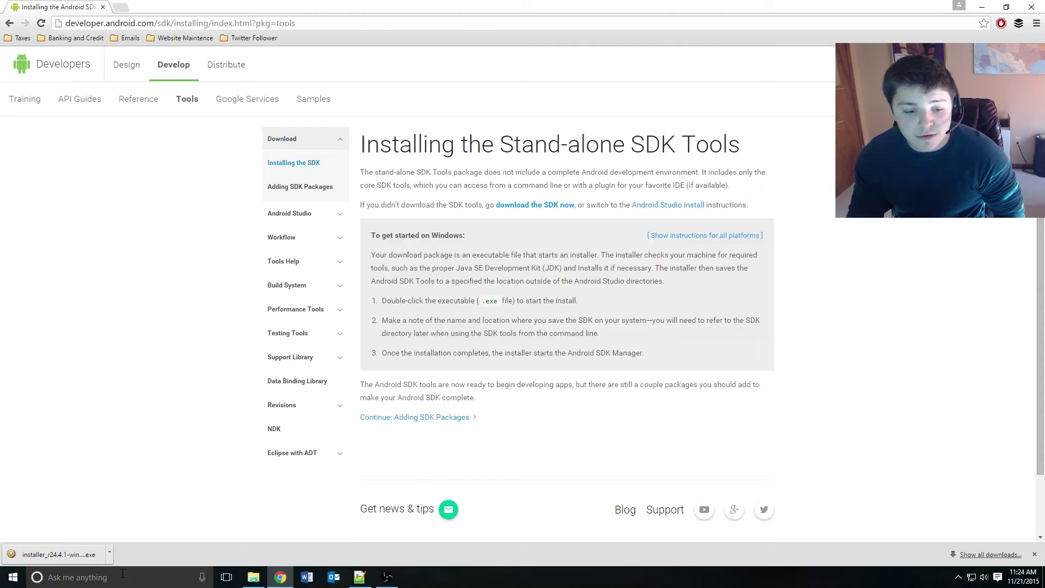
Step: Launch the downloaded Android SDK Tools installer and proceed to the install location with Install just for me
click(73, 555)
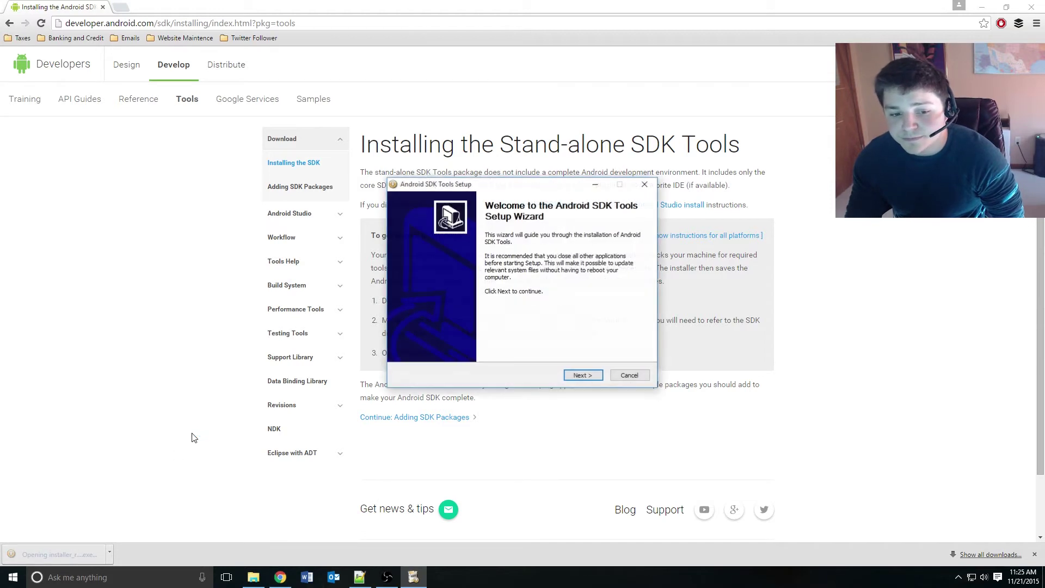
click(580, 375)
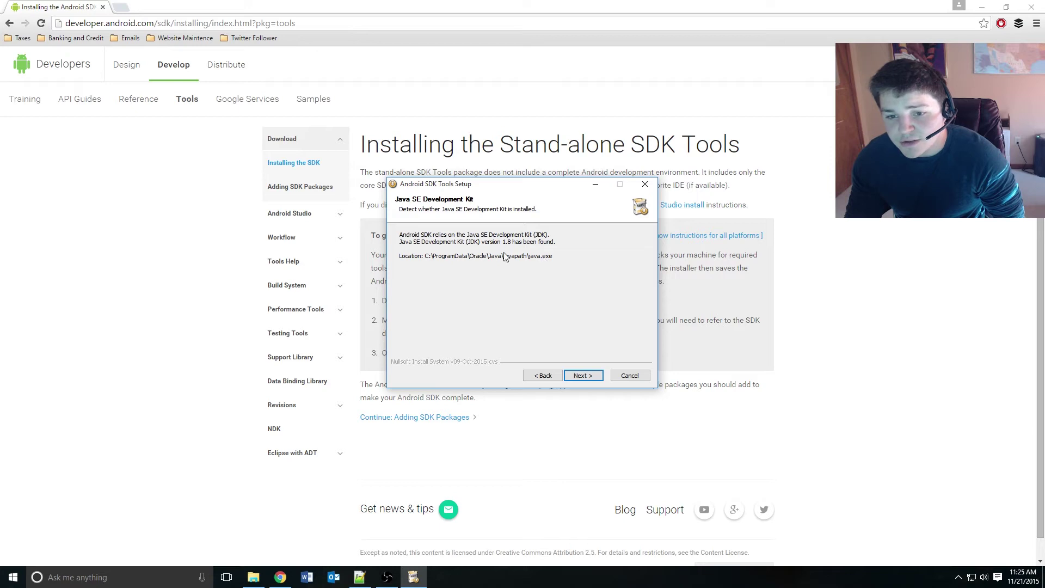
click(583, 376)
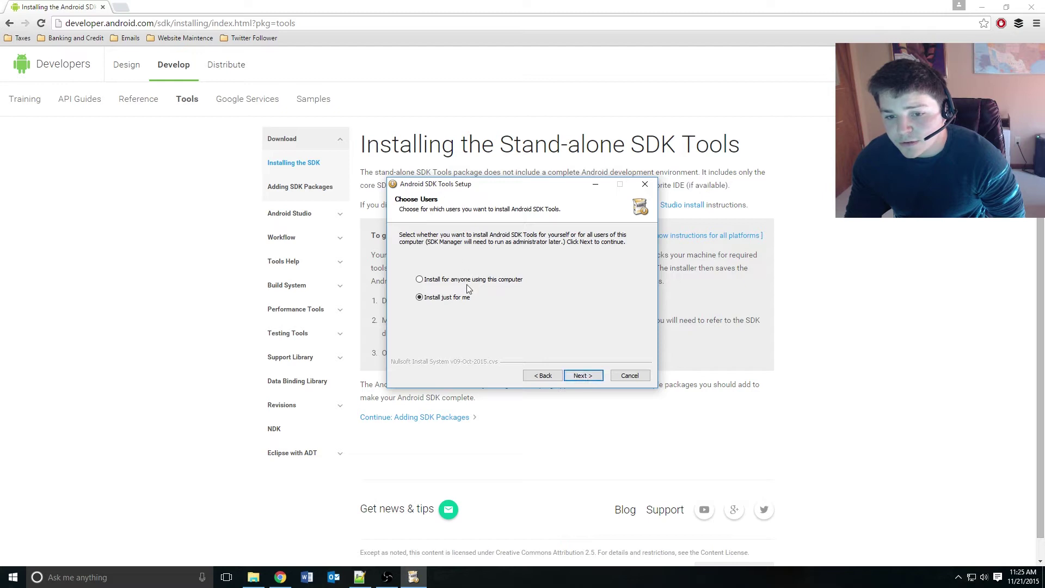
click(591, 375)
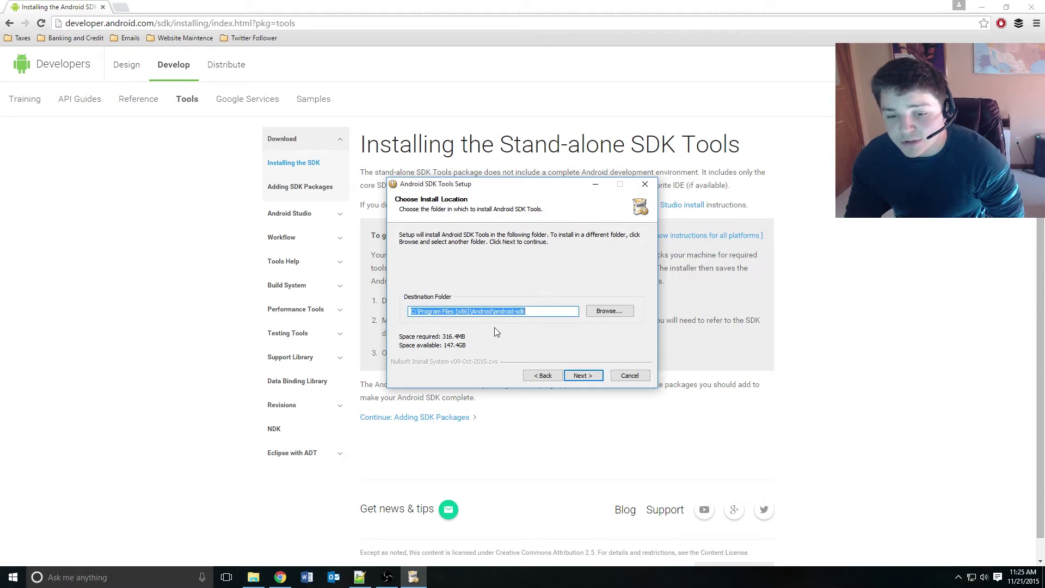
Step: Set the install destination to a new folder named AndroidSDK inside C:\Environment
click(610, 312)
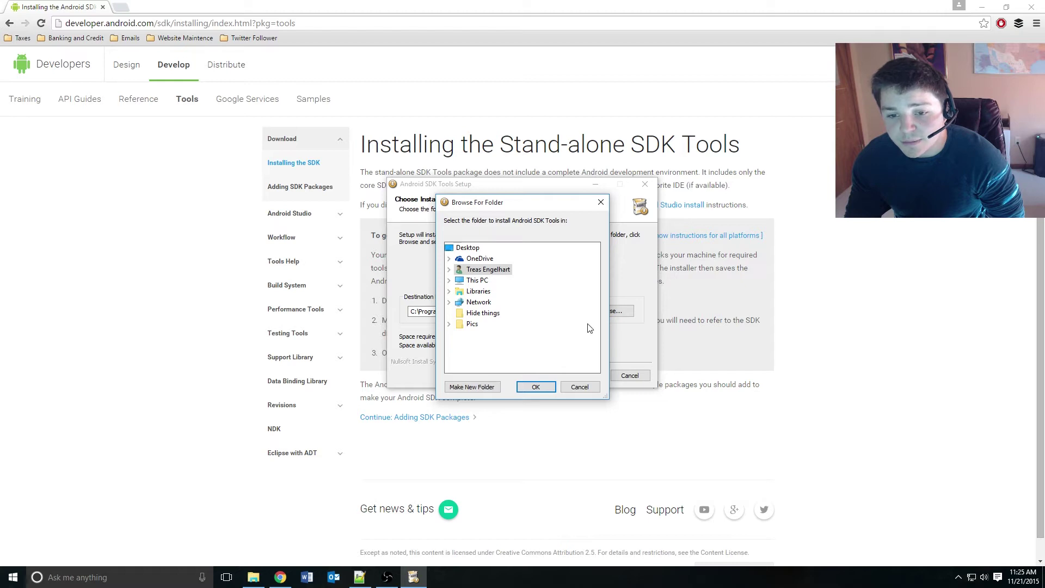
click(449, 280)
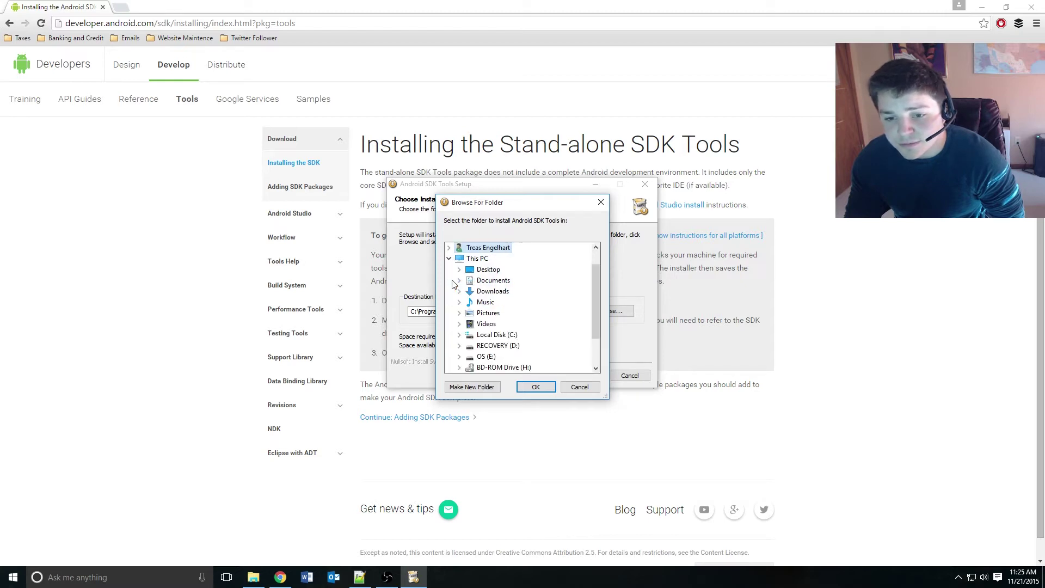
click(459, 335)
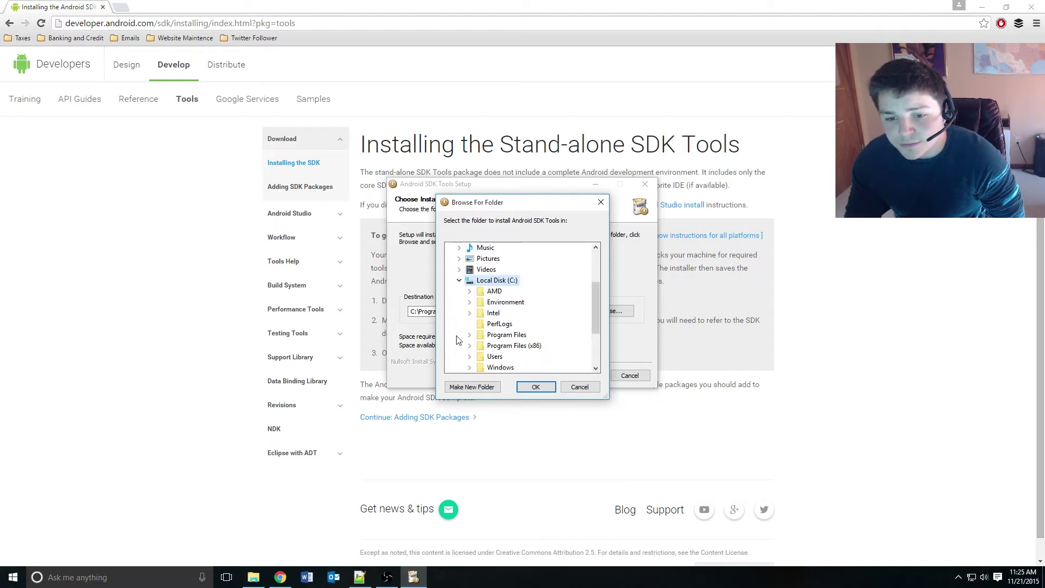
click(470, 302)
click(481, 303)
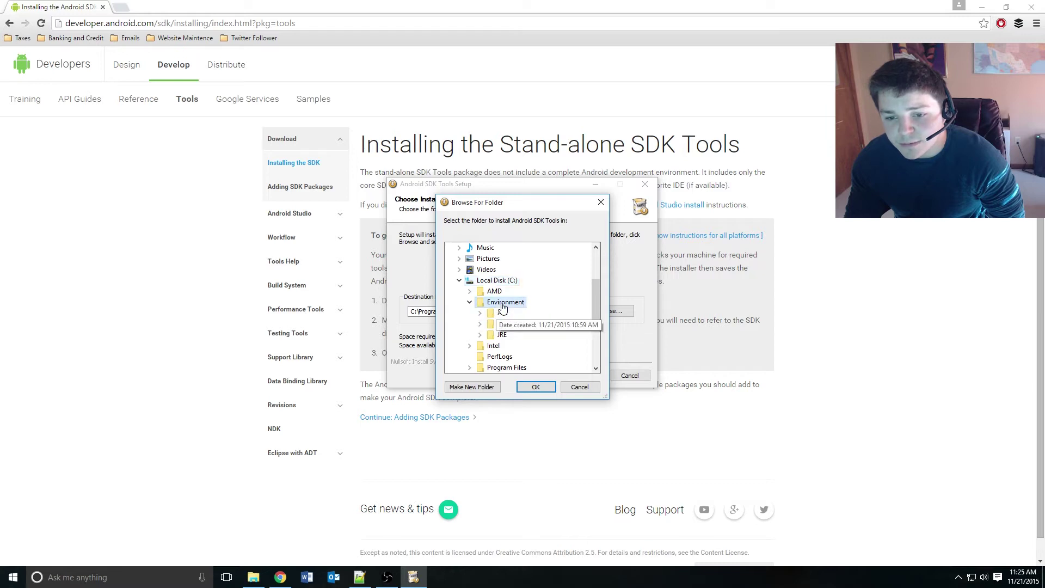
click(481, 385)
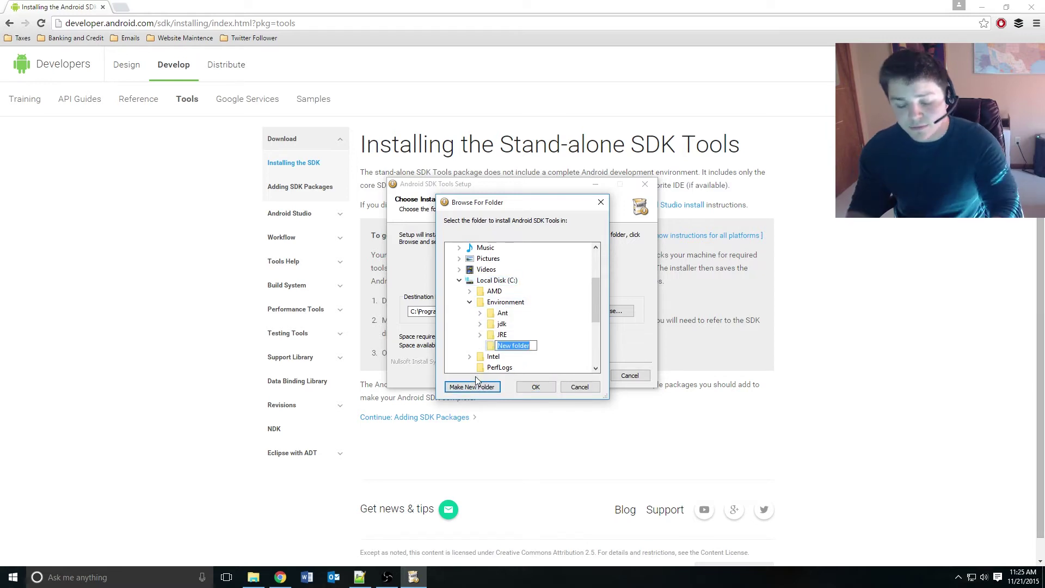
text(AndroidSDK)
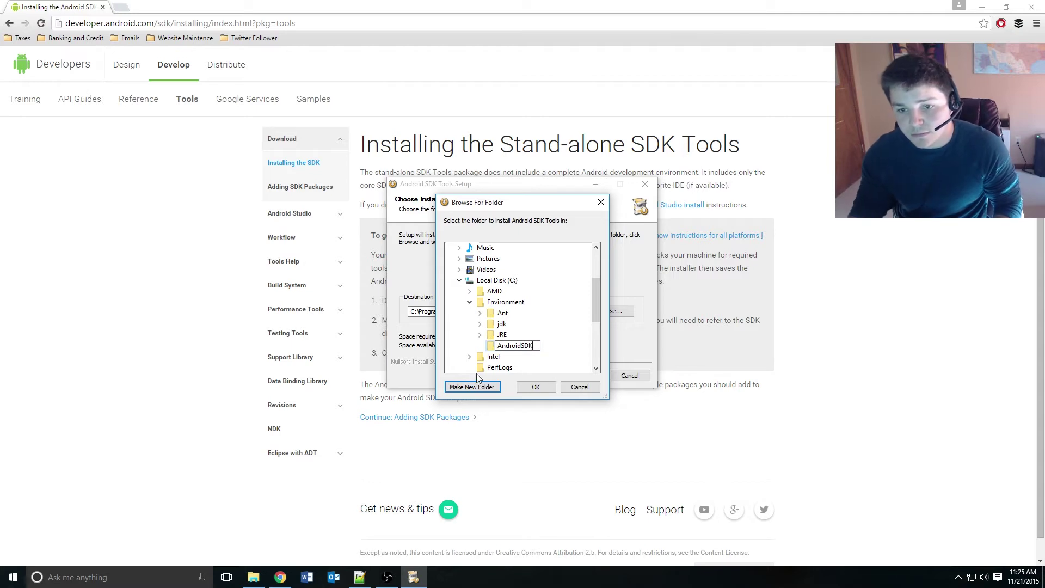
click(492, 347)
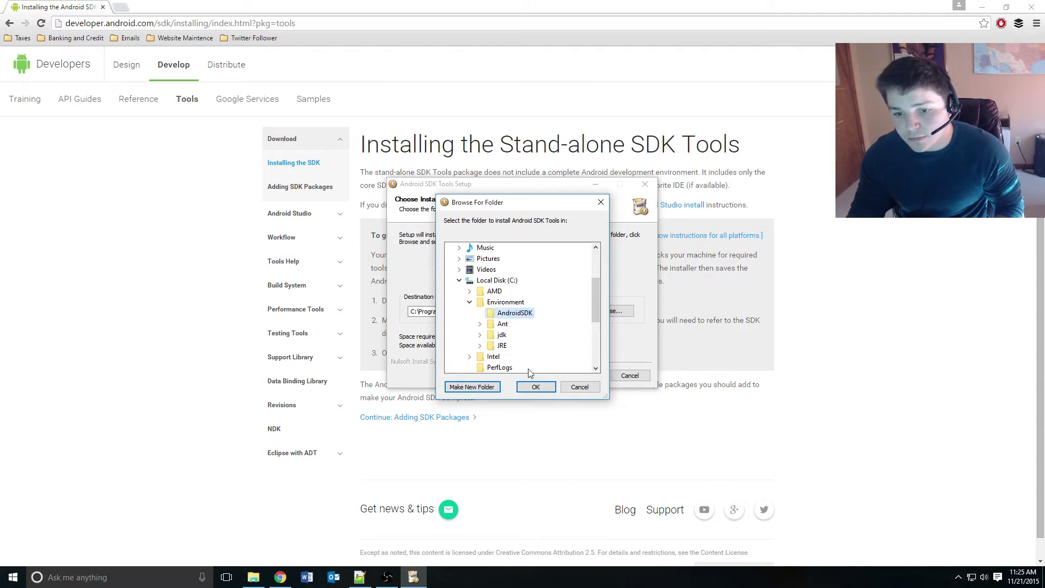
click(536, 387)
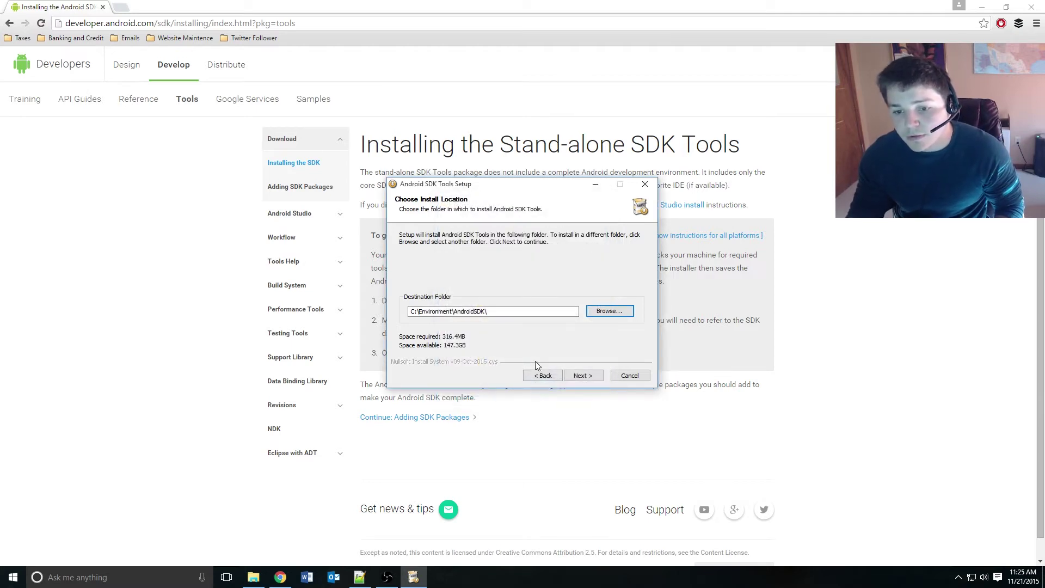
Step: Install the Android SDK Tools without creating Start Menu shortcuts, and finish the wizard with Start SDK Manager enabled
click(582, 375)
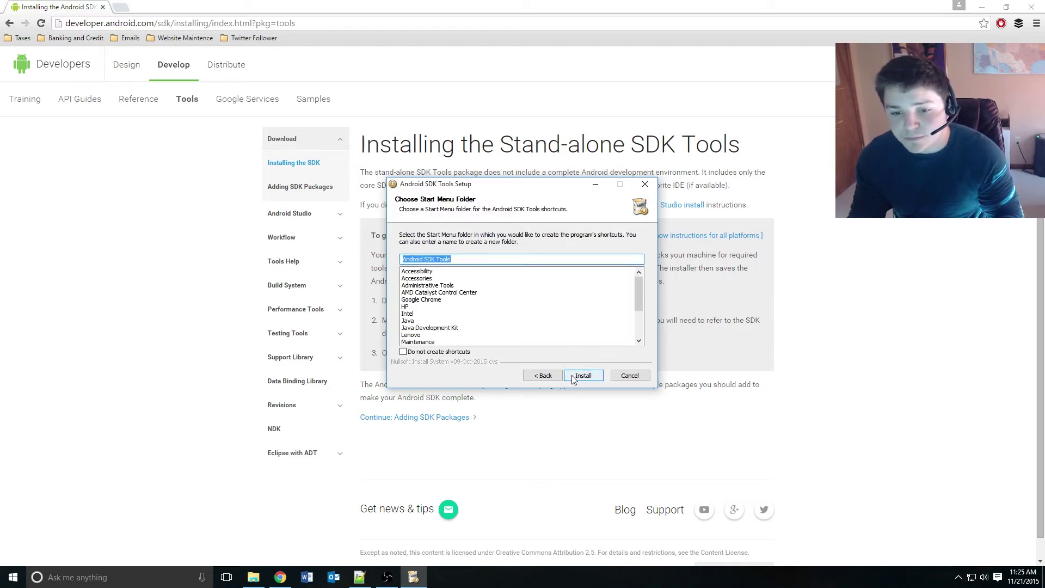
click(459, 354)
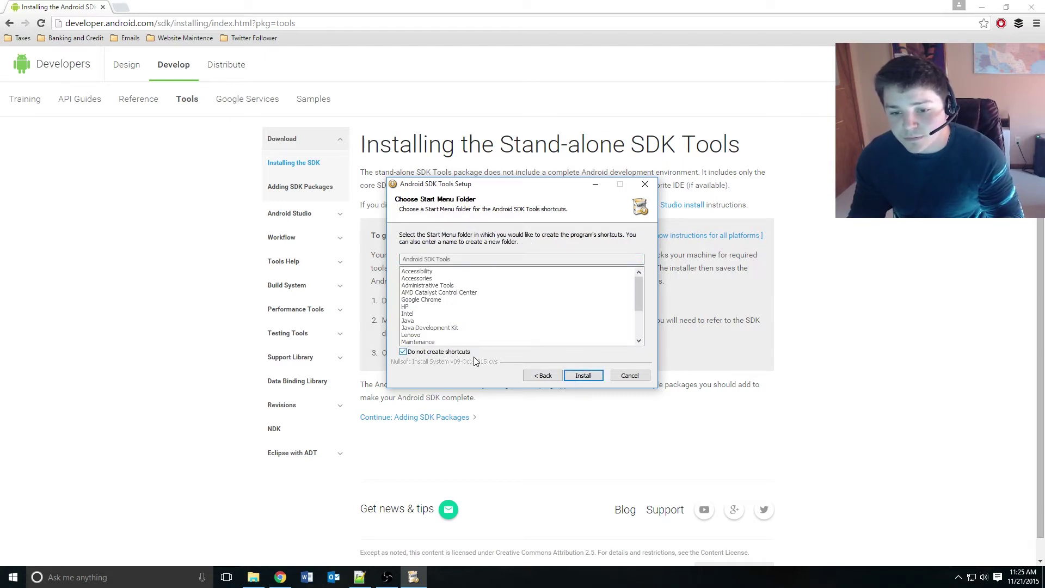
click(588, 377)
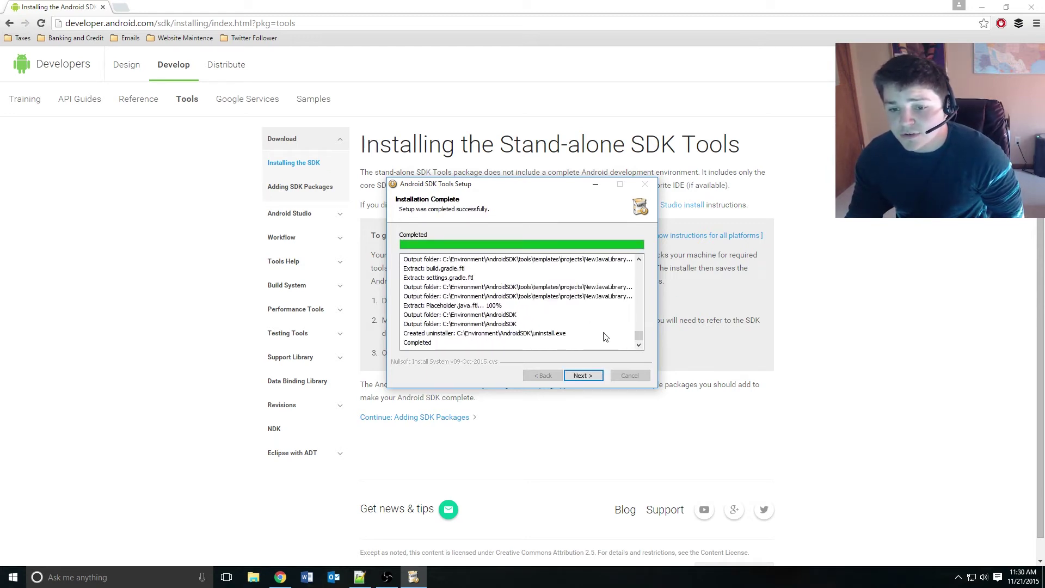
click(583, 375)
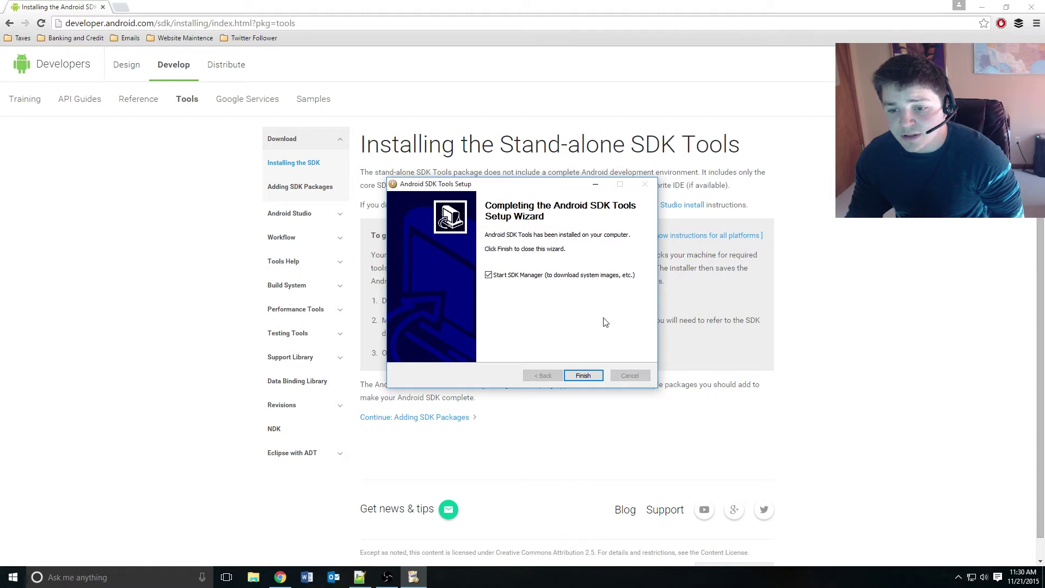
click(583, 375)
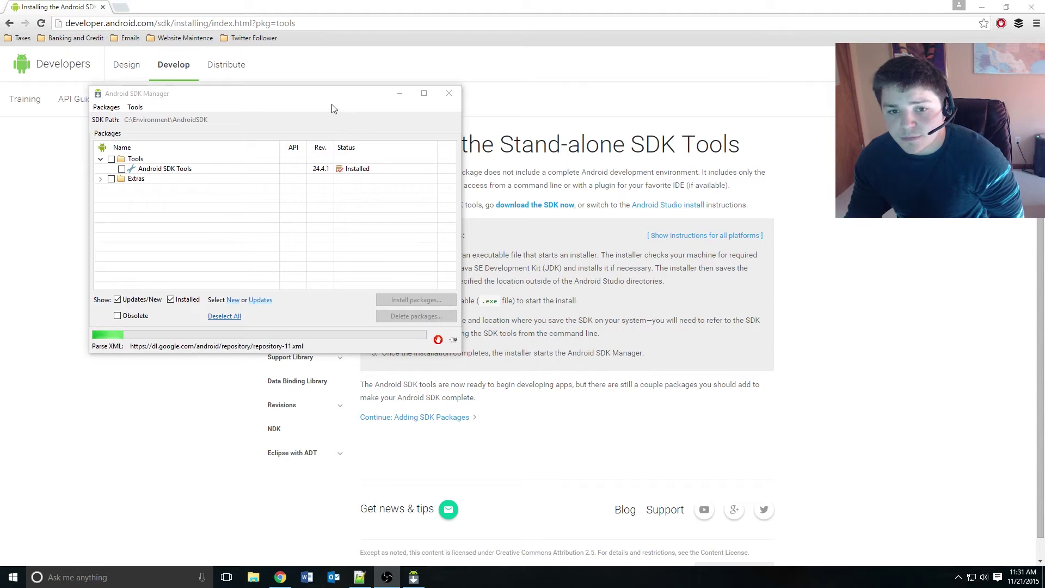
Step: Add the whole Tools group to the preselected packages in Android SDK Manager, and install them all with the Android SDK License accepted
drag(333, 100, 547, 135)
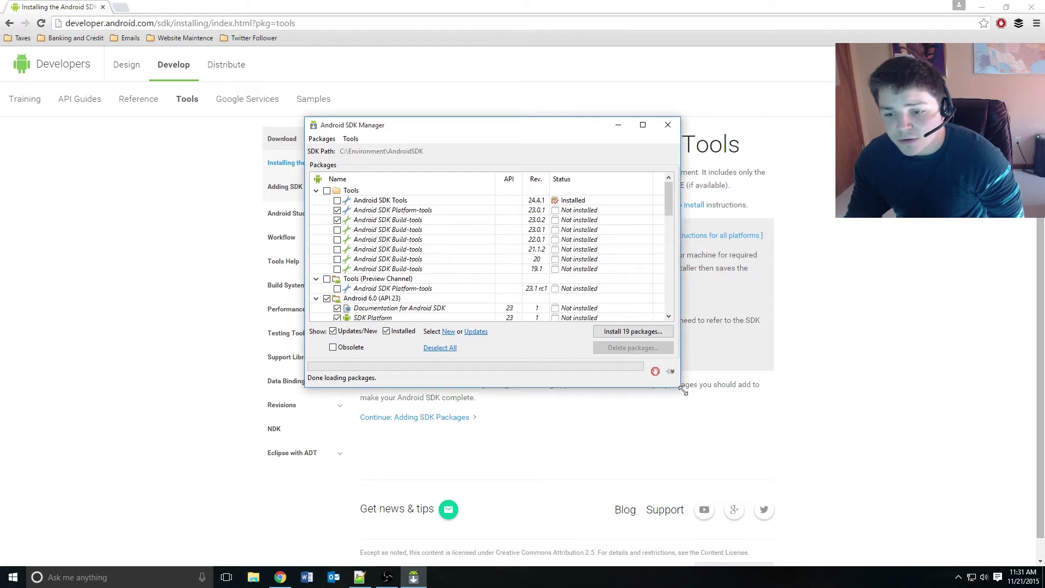
drag(677, 384, 847, 513)
drag(571, 129, 518, 86)
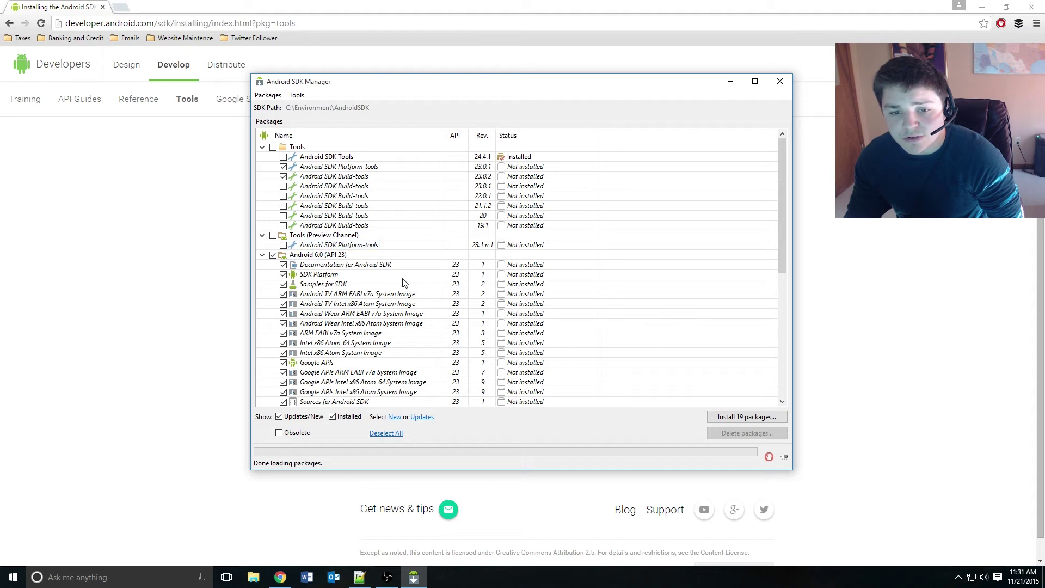
drag(783, 198, 768, 163)
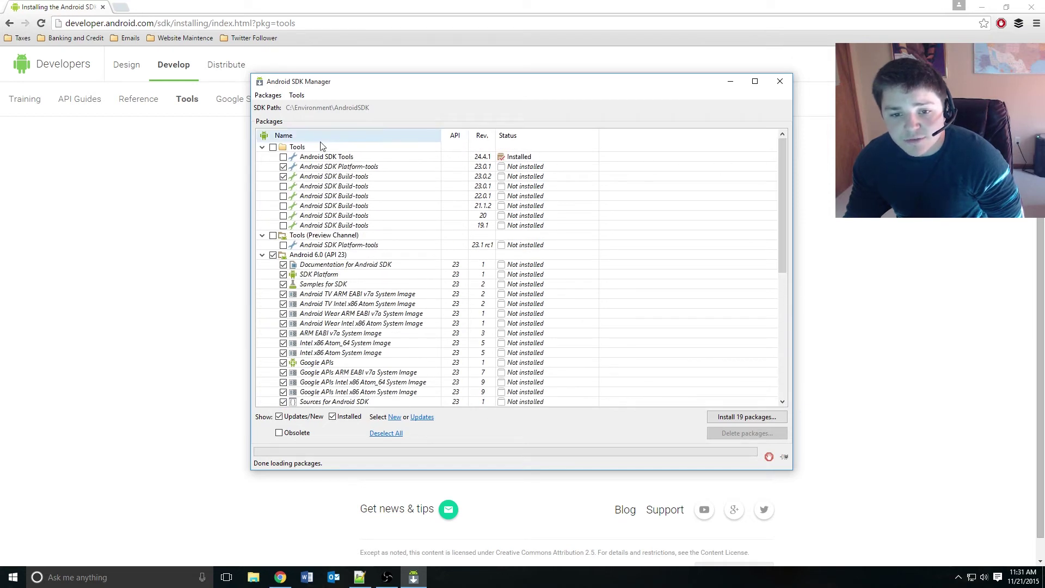
scroll(374, 299, down, 4)
scroll(359, 288, up, 4)
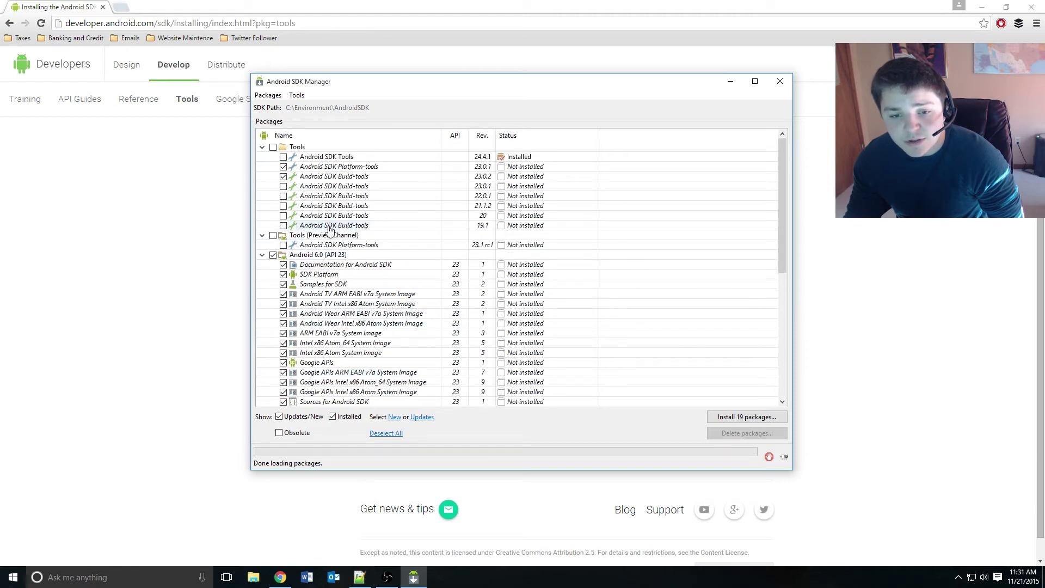
click(273, 148)
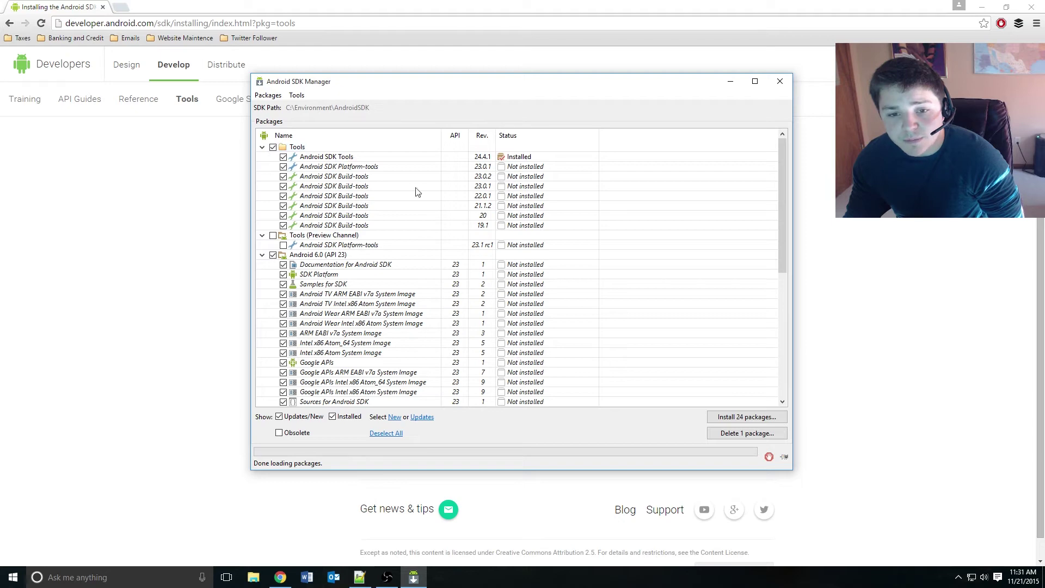
click(760, 418)
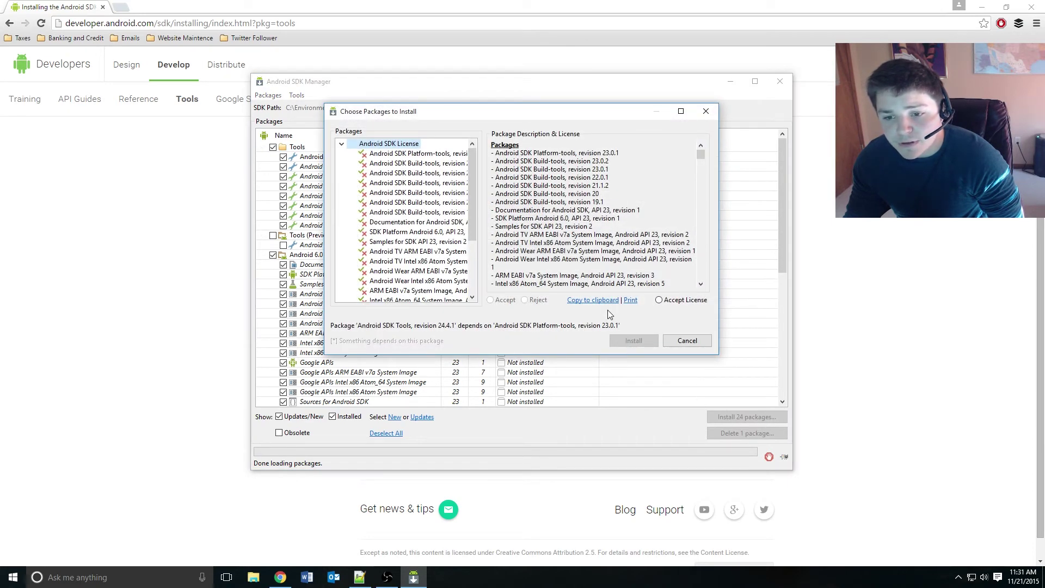
click(658, 300)
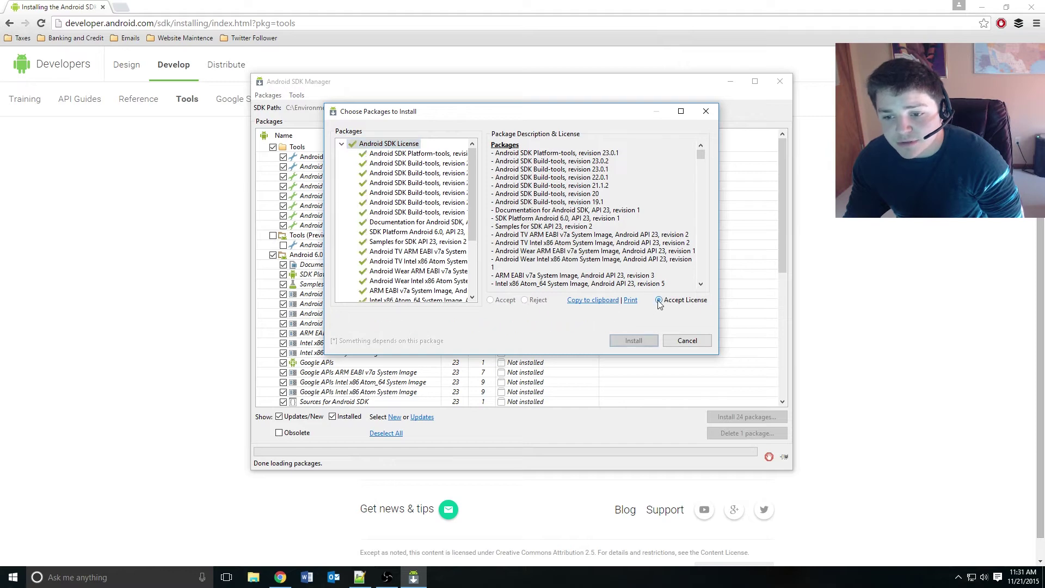
click(640, 341)
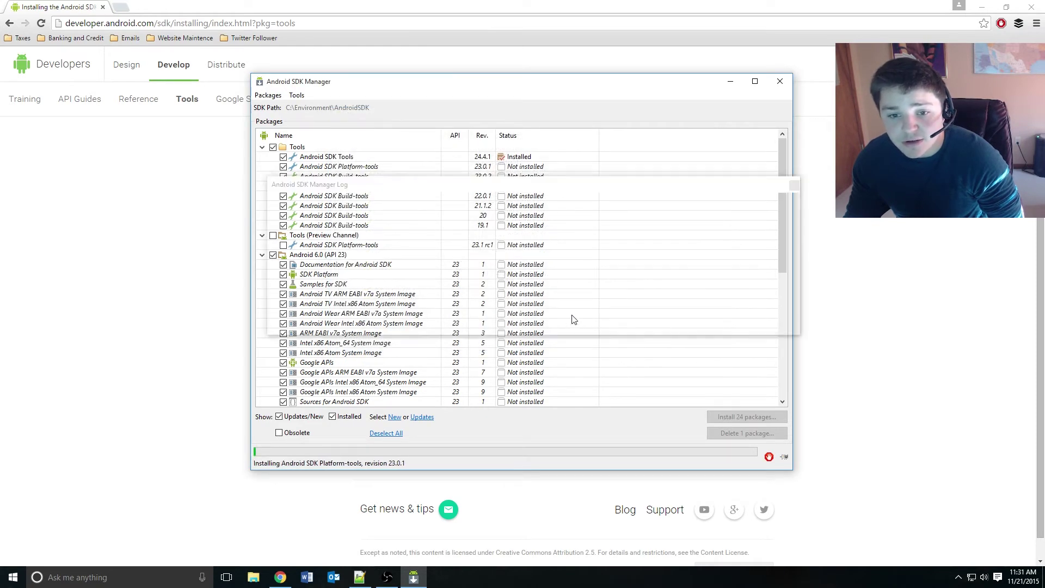
Step: Move the log window aside and review the package list down to Extras while the packages install
drag(638, 194, 469, 284)
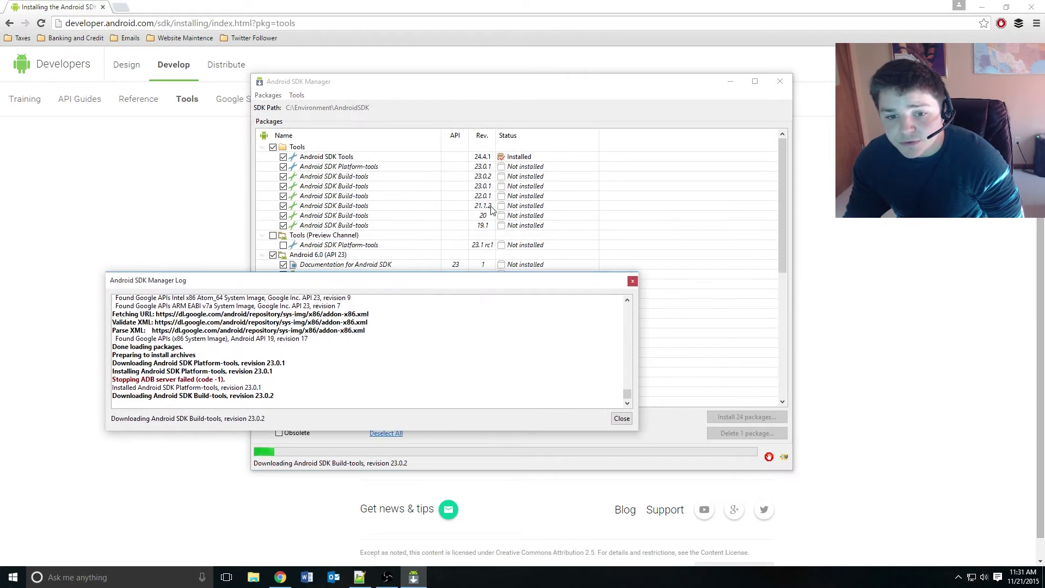
click(544, 105)
drag(554, 87, 467, 60)
drag(695, 137, 690, 273)
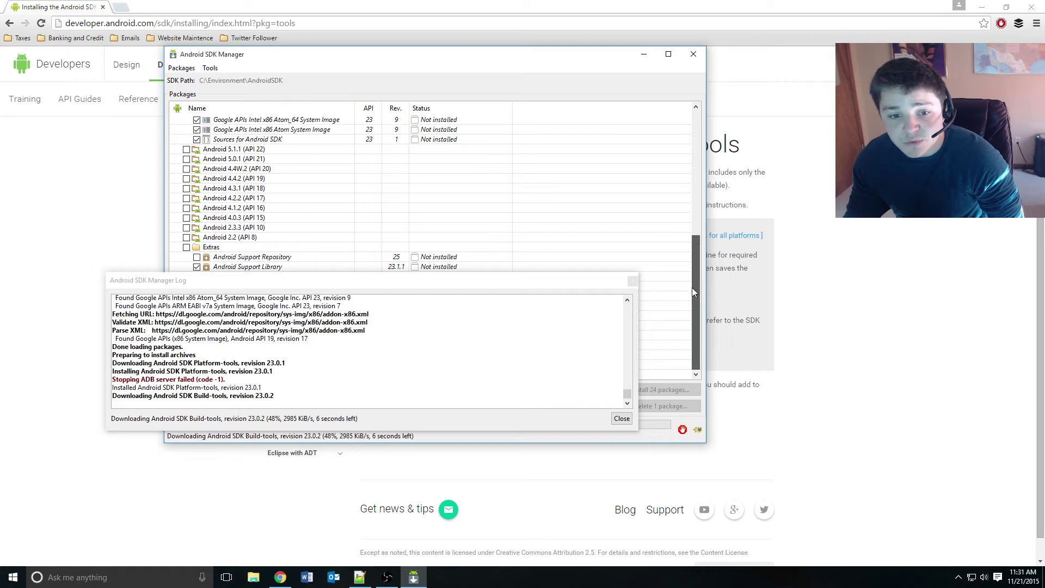
drag(694, 293, 698, 127)
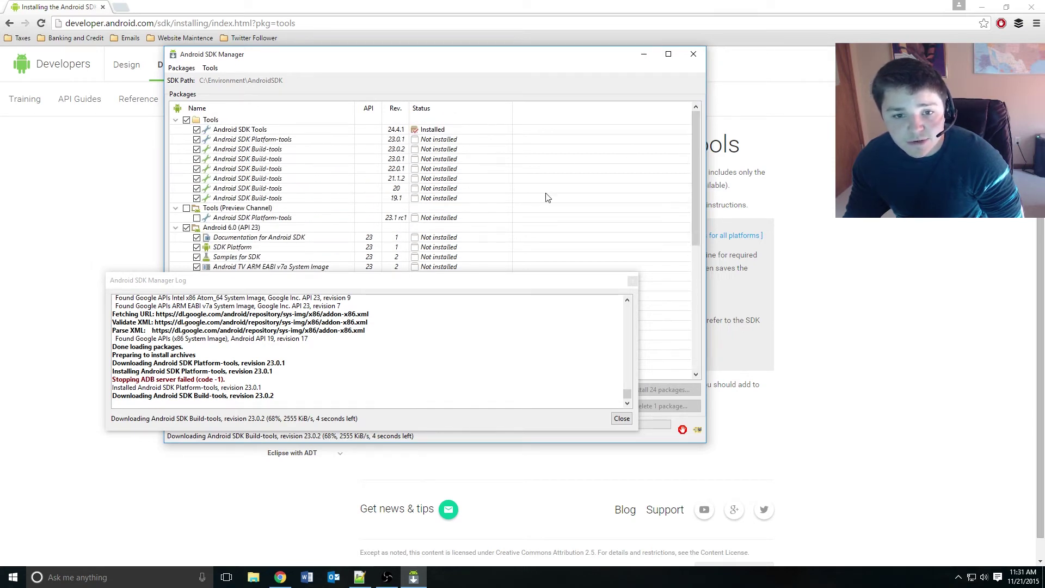
drag(471, 282, 531, 272)
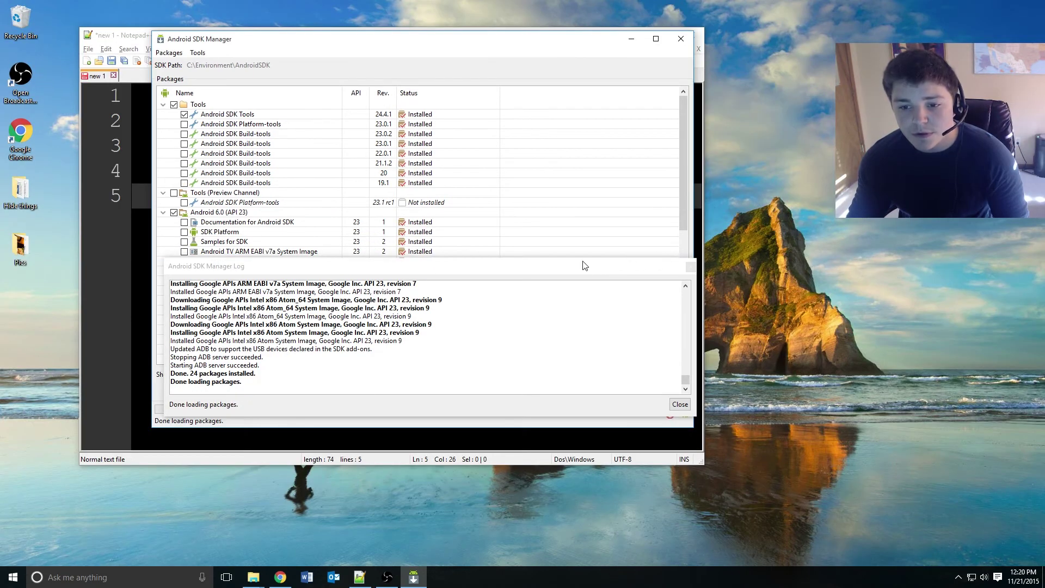
Step: Close the Android SDK Manager Log and the Android SDK Manager once the package installation is done
drag(583, 263, 647, 271)
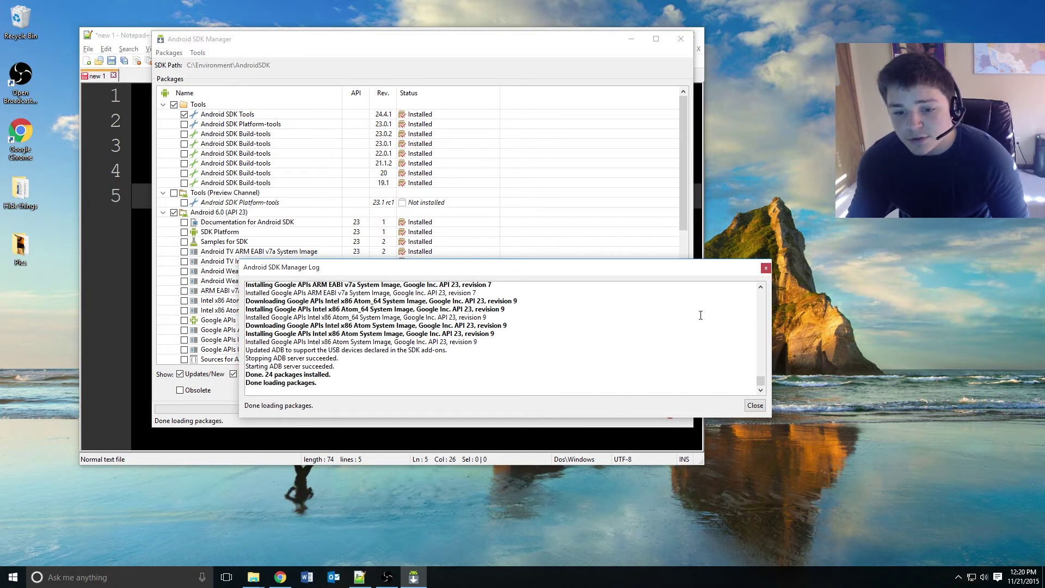
click(756, 407)
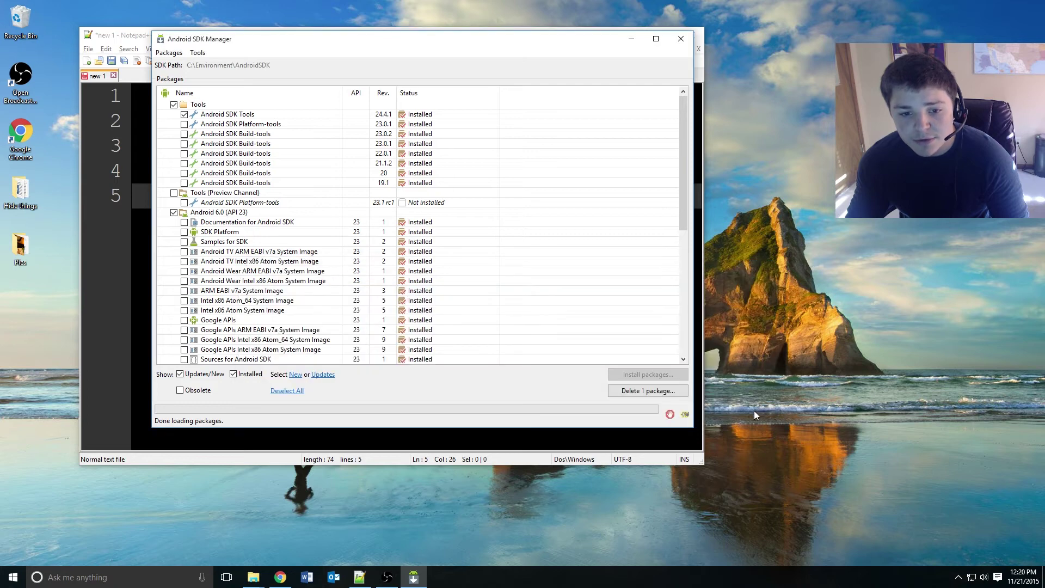
click(681, 39)
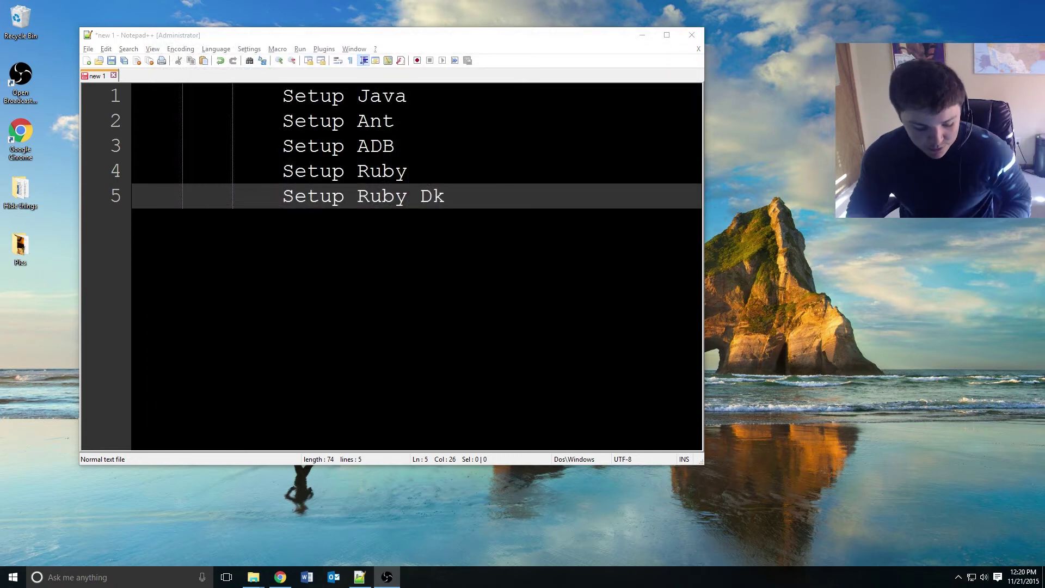
Step: Run adb in a new Command Prompt to check whether it is on the Path, and close the window
key(super)
text(cmd)
key(Return)
text(adb)
key(Return)
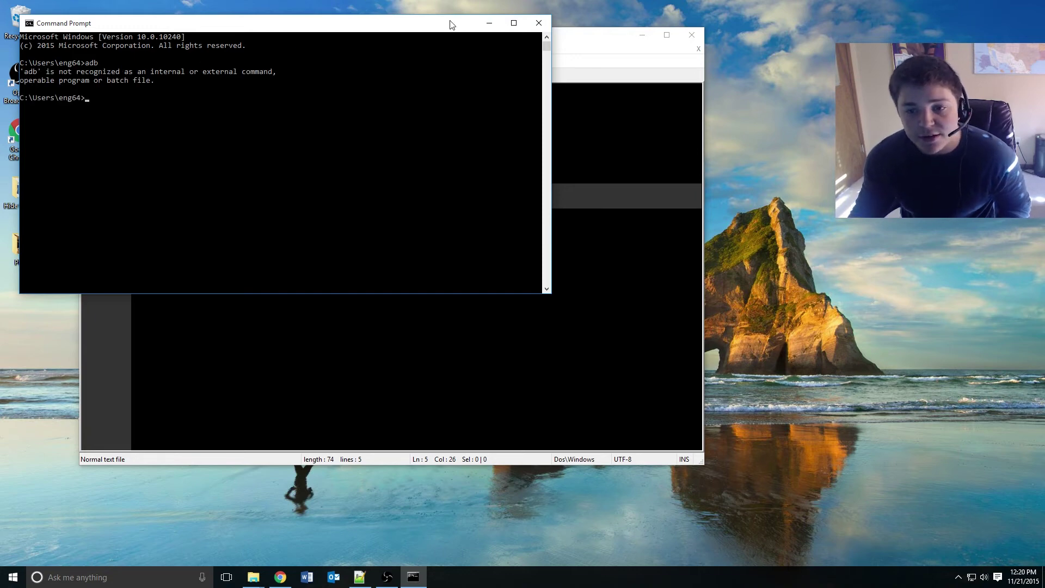
click(537, 25)
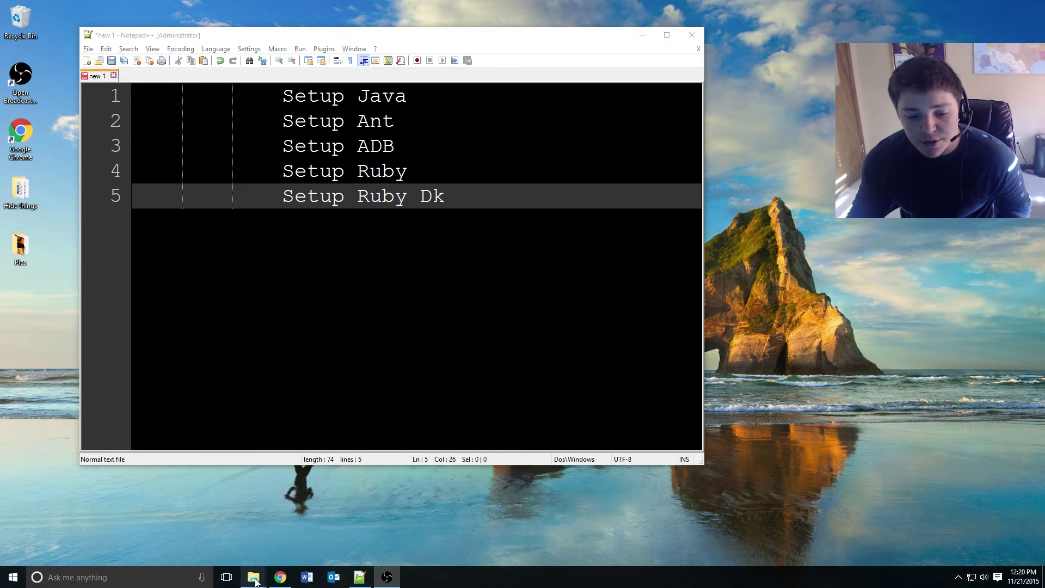
Step: Switch to File Explorer and open the folder C:\Environment\AndroidSDK\platform-tools
mouse_move(255, 578)
click(246, 542)
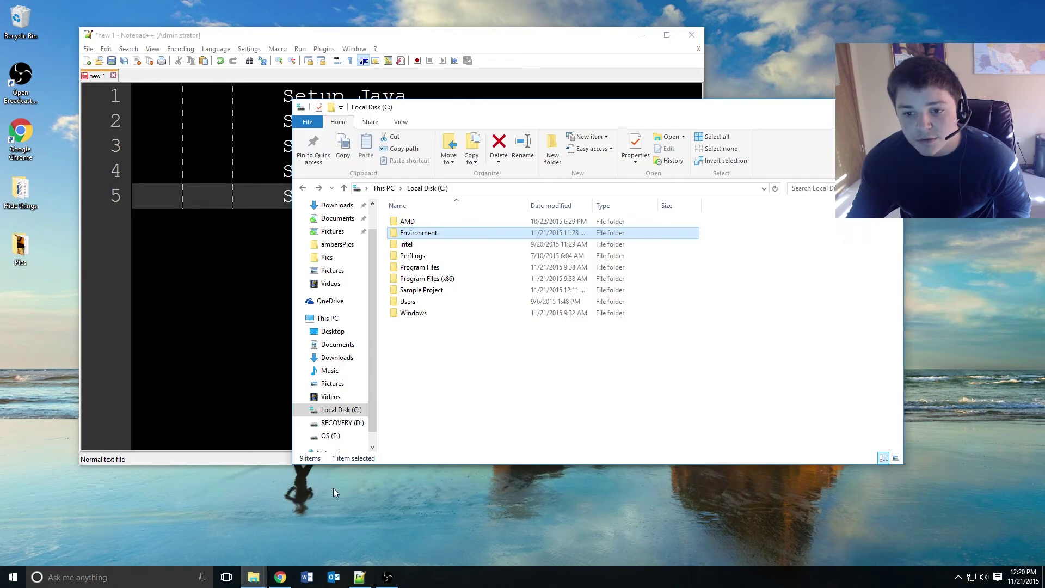
drag(526, 116, 517, 143)
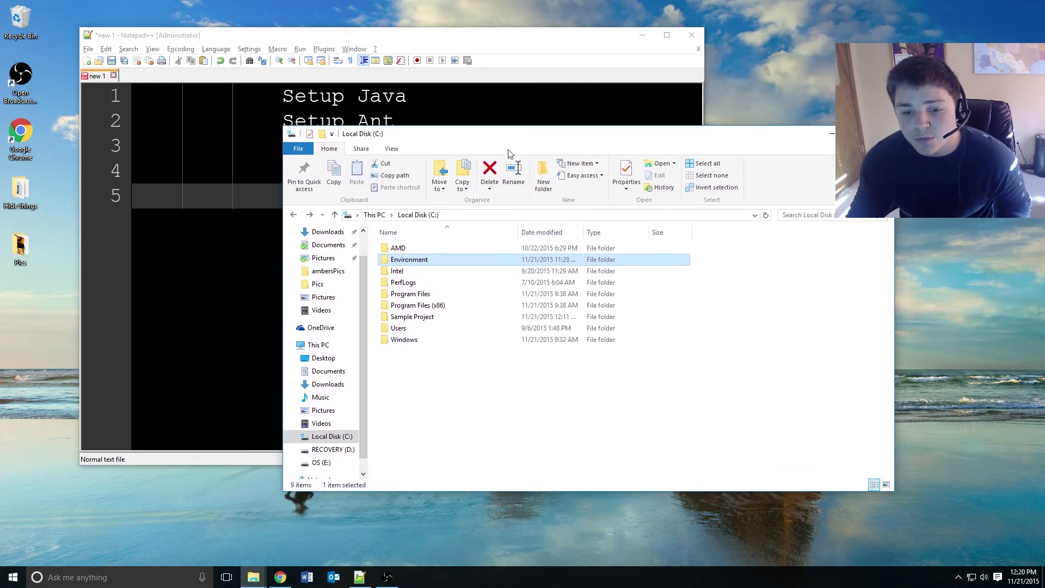
double_click(413, 261)
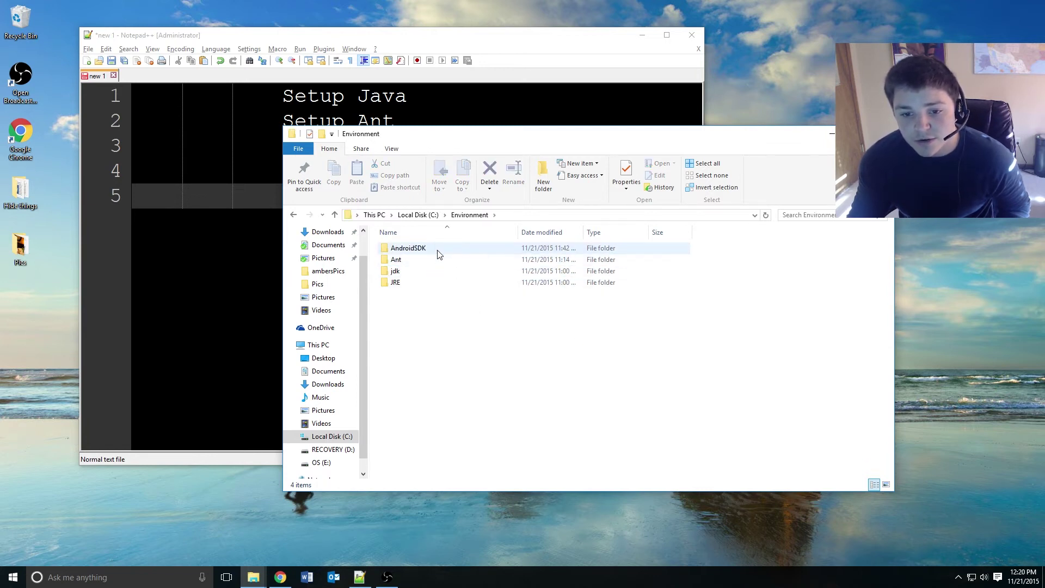
double_click(439, 254)
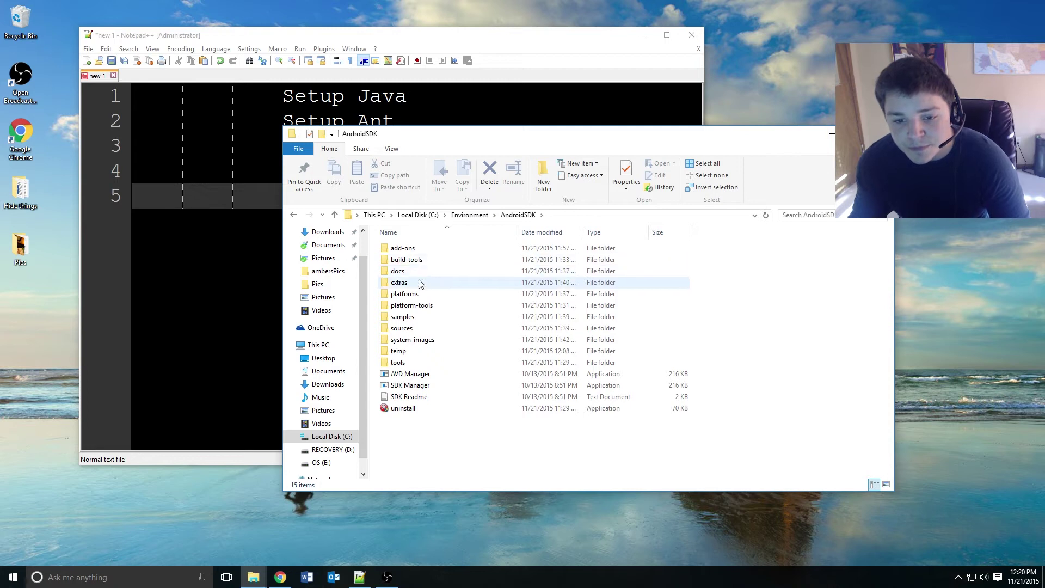
double_click(425, 307)
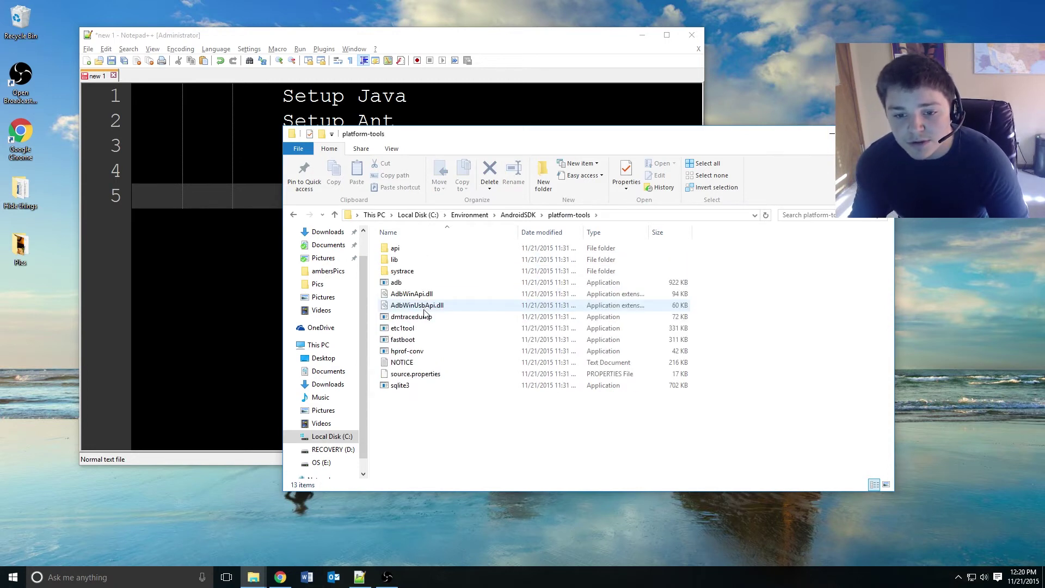
Step: Copy the full path of the platform-tools folder that contains adb
click(406, 285)
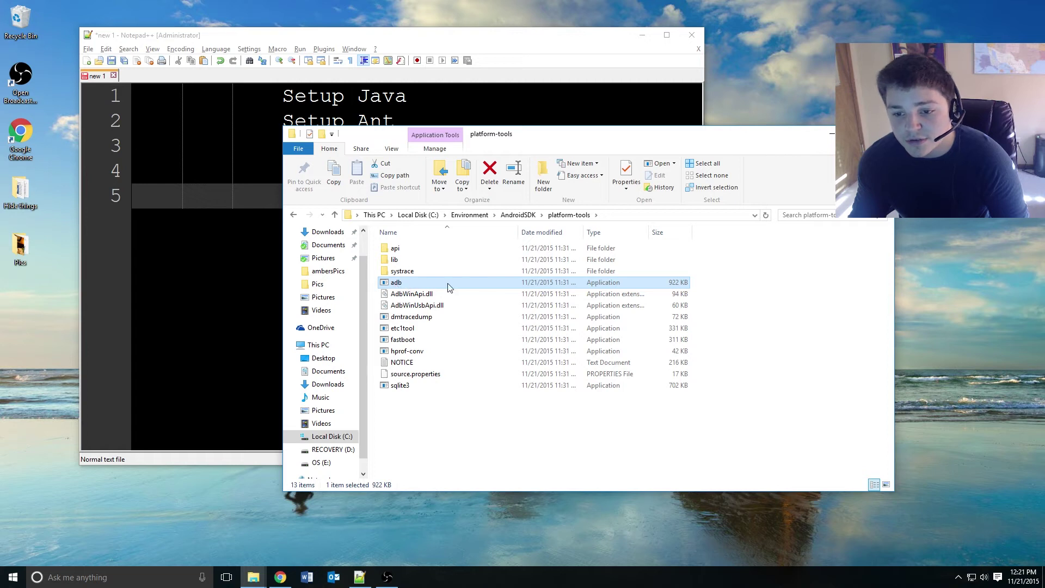
click(647, 216)
right_click(647, 216)
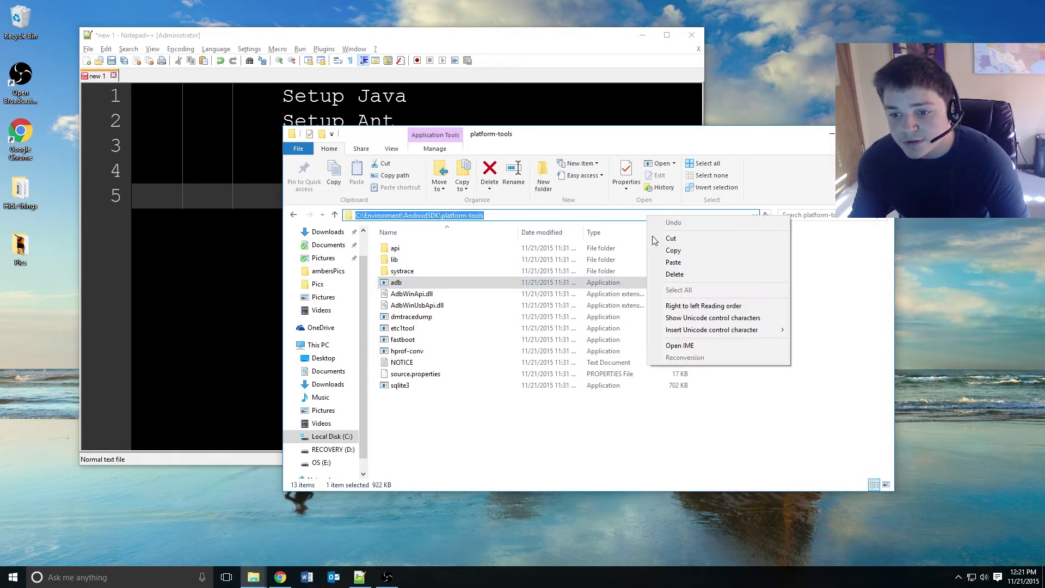
click(673, 250)
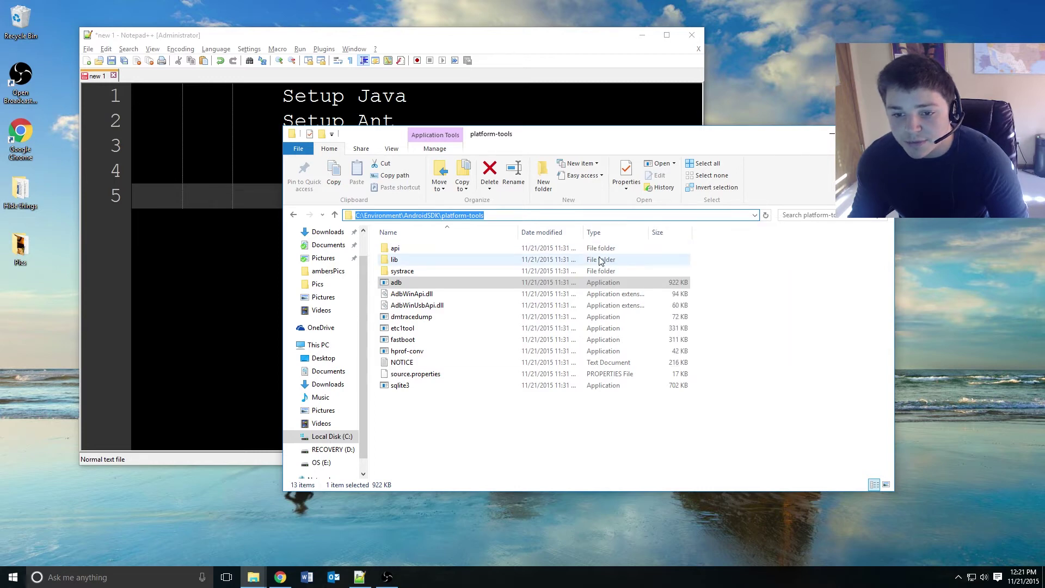
Step: Search Windows for "envir" and open the Environment Variables dialog from the system environment variables settings
click(102, 577)
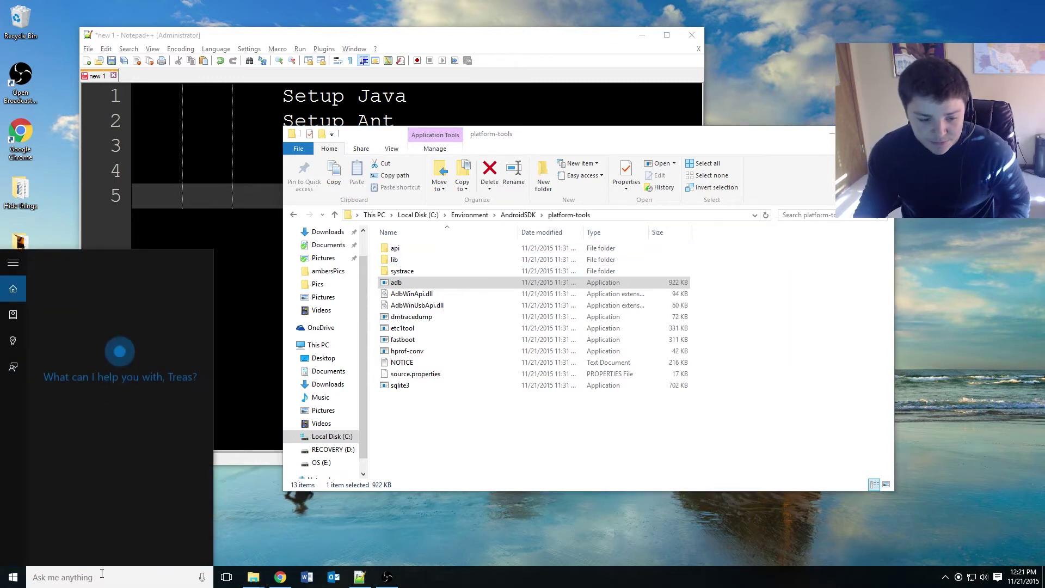
text(envir)
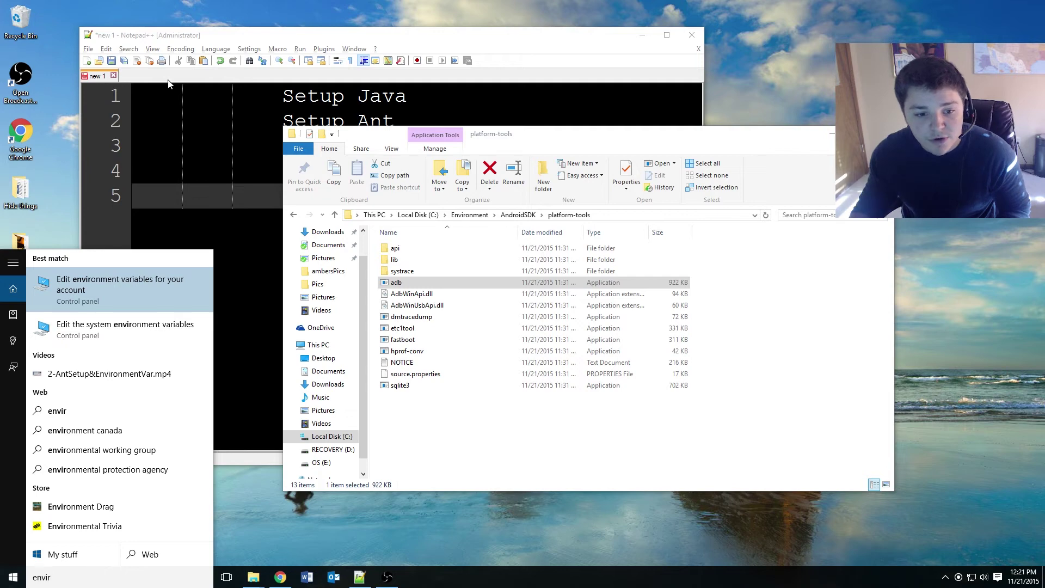
click(125, 327)
click(236, 256)
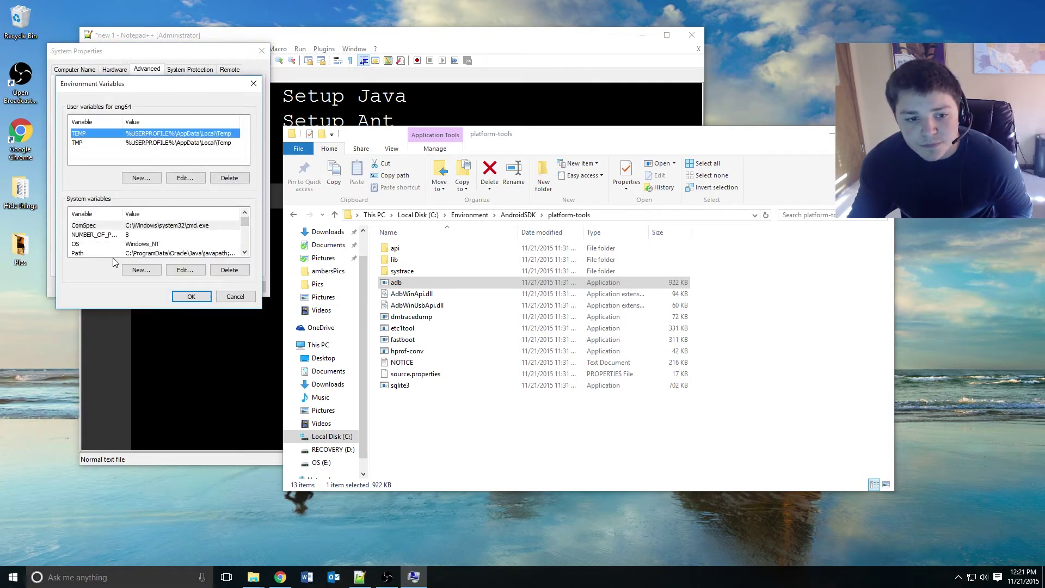
Step: Append ;C:\Environment\AndroidSDK\platform-tools to the end of the system Path variable and save the change
click(122, 252)
click(185, 270)
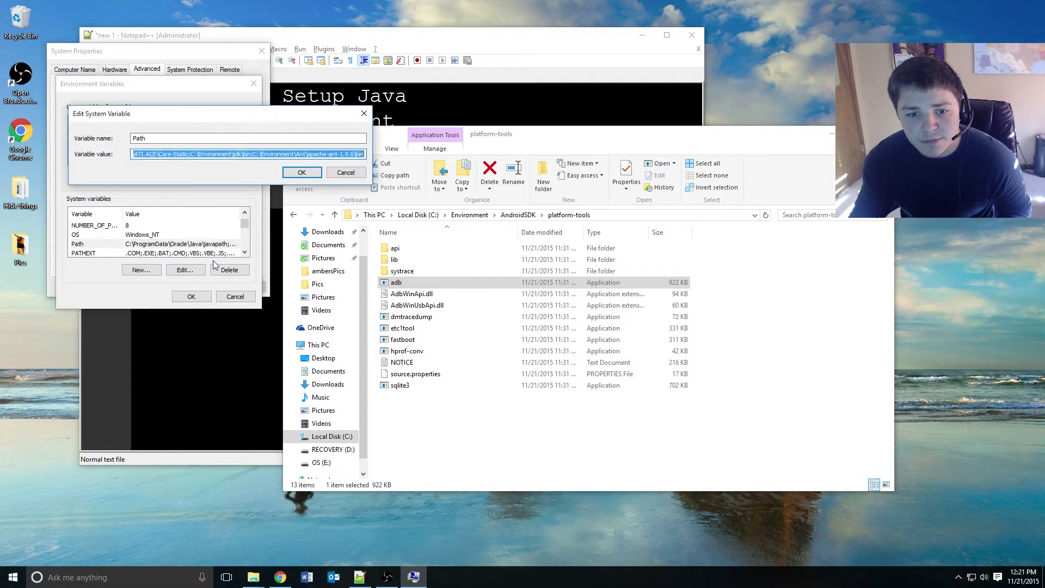
key(End)
text(;)
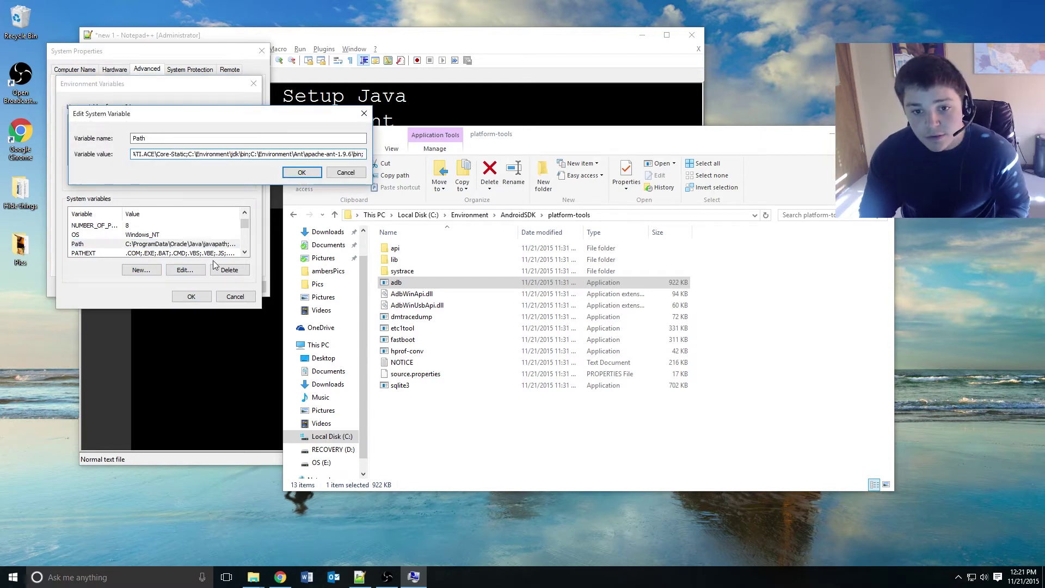
key(ctrl+v)
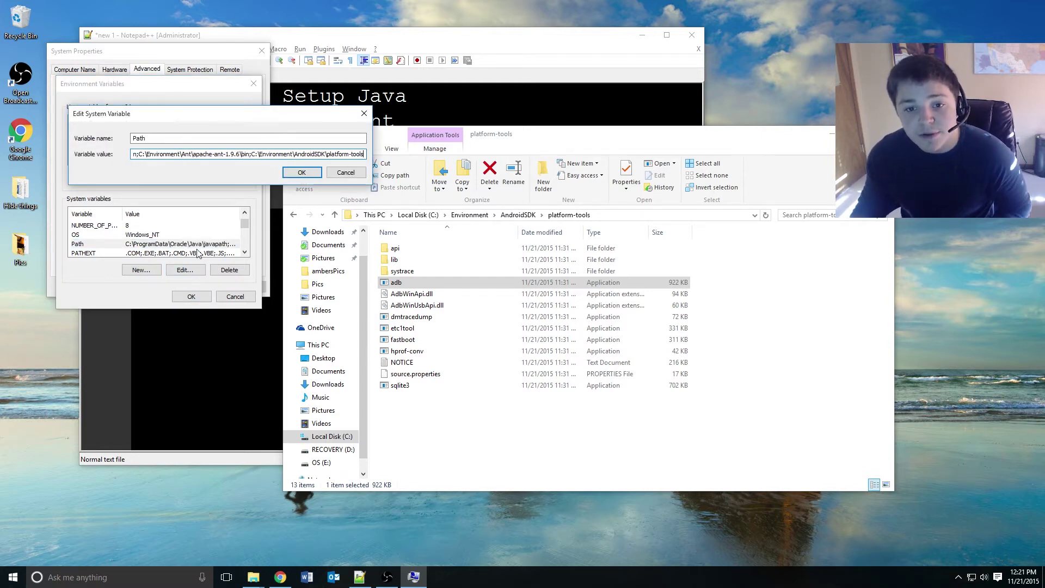
click(313, 174)
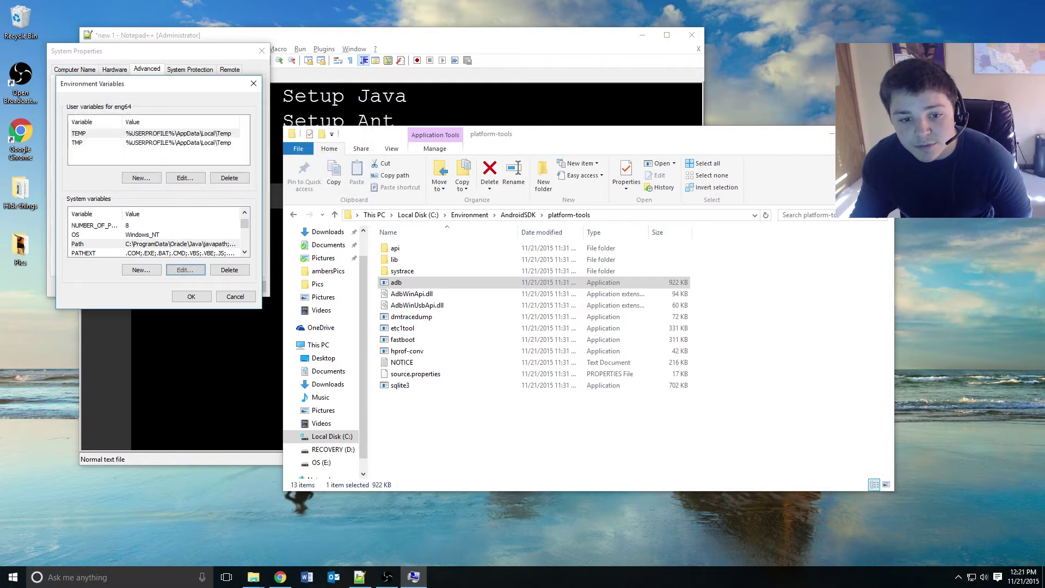
click(190, 296)
click(160, 282)
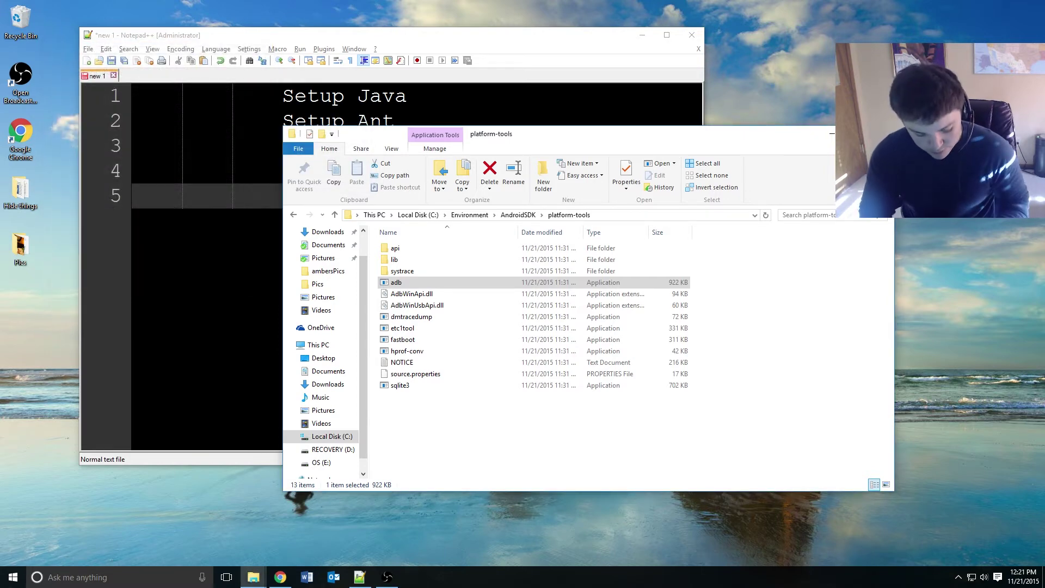
Step: Run adb in a new Command Prompt to check that it is found on the Path
key(super)
text(cmd)
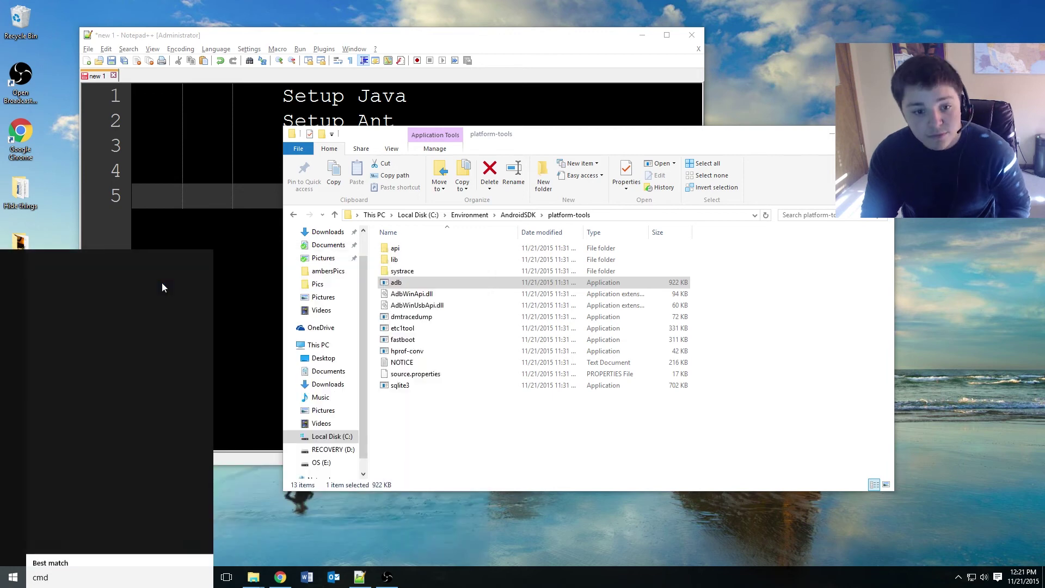
key(Return)
text(adb)
key(Return)
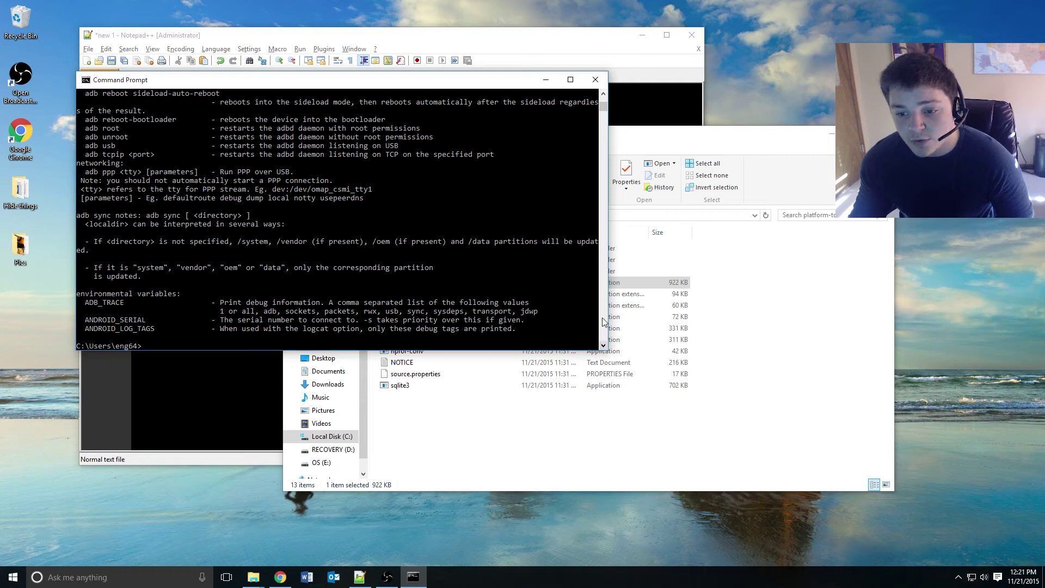
drag(512, 83, 628, 102)
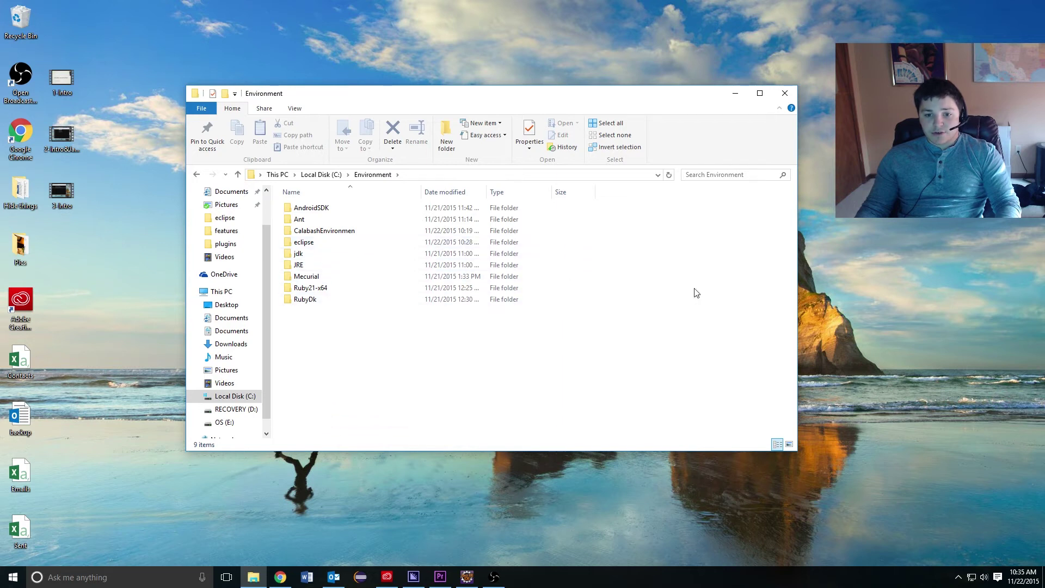
Step: Open the AndroidSDK folder inside C:\Environment and copy its full path
double_click(390, 211)
click(504, 178)
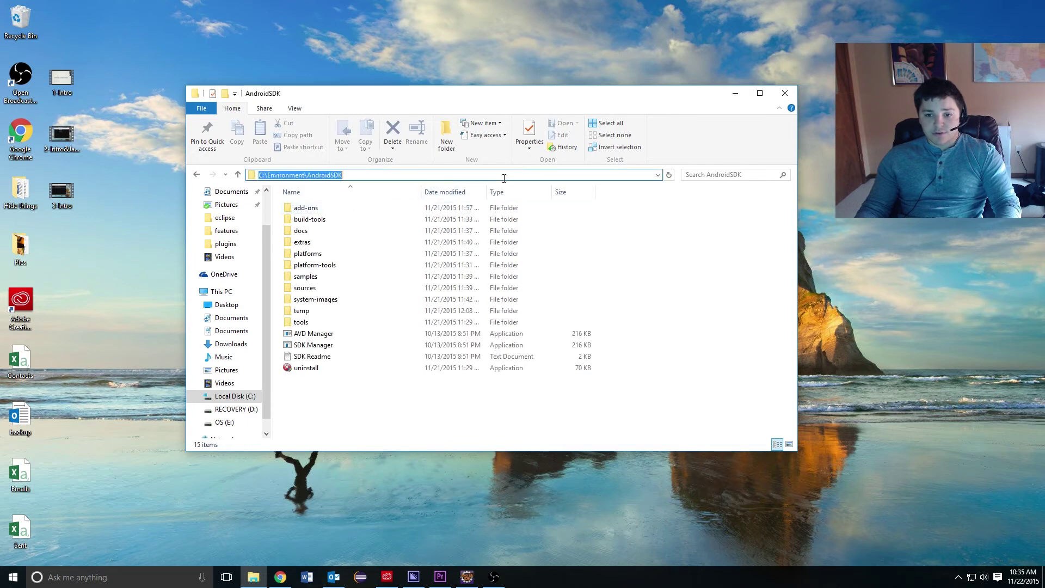
right_click(504, 178)
click(528, 213)
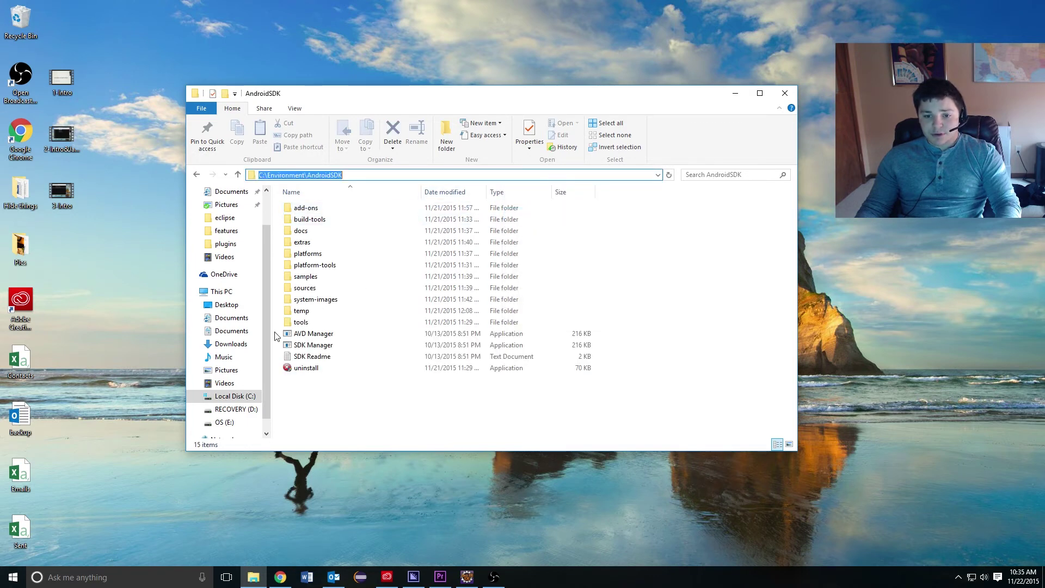
Step: Search Windows for "environ" and bring up the Environment Variables dialog
key(super)
text(evi)
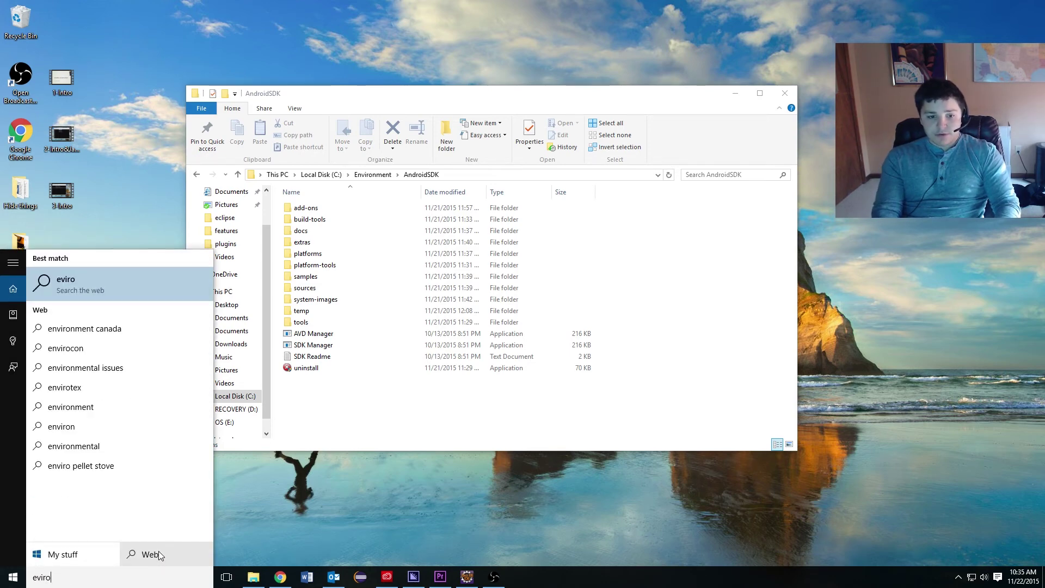
key(BackSpace)
text(n)
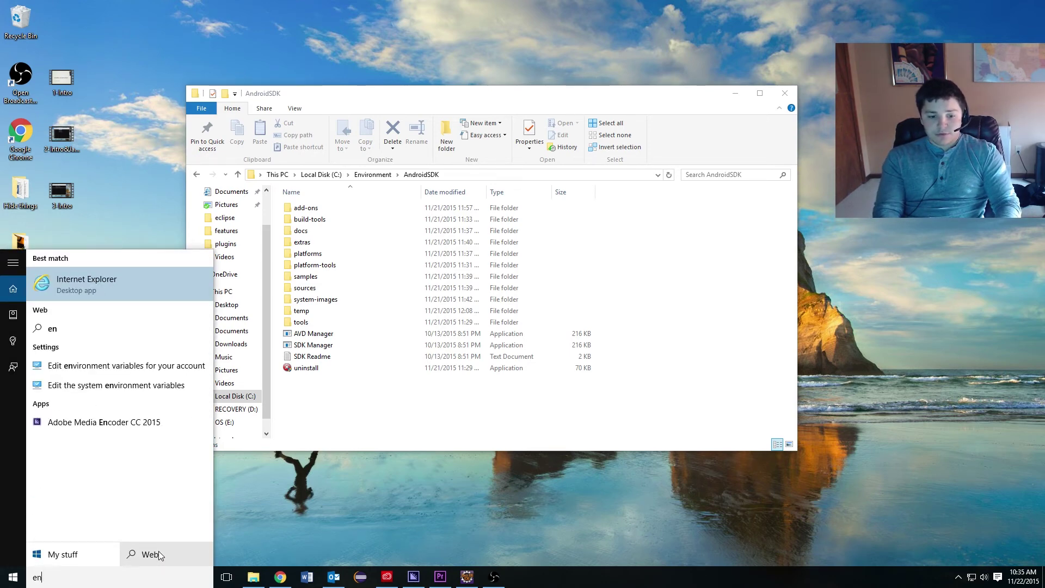
text(vironment)
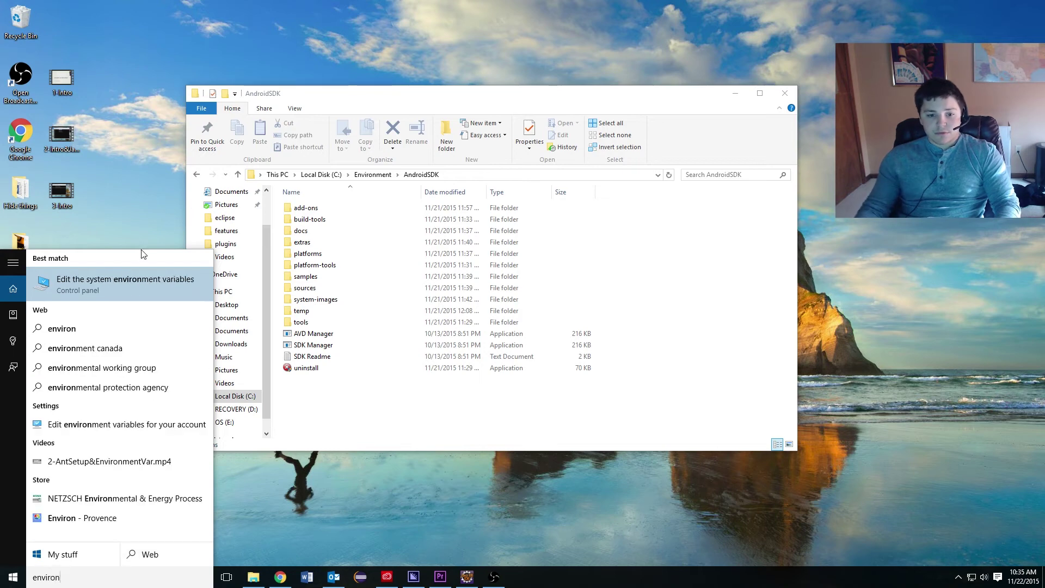
key(Return)
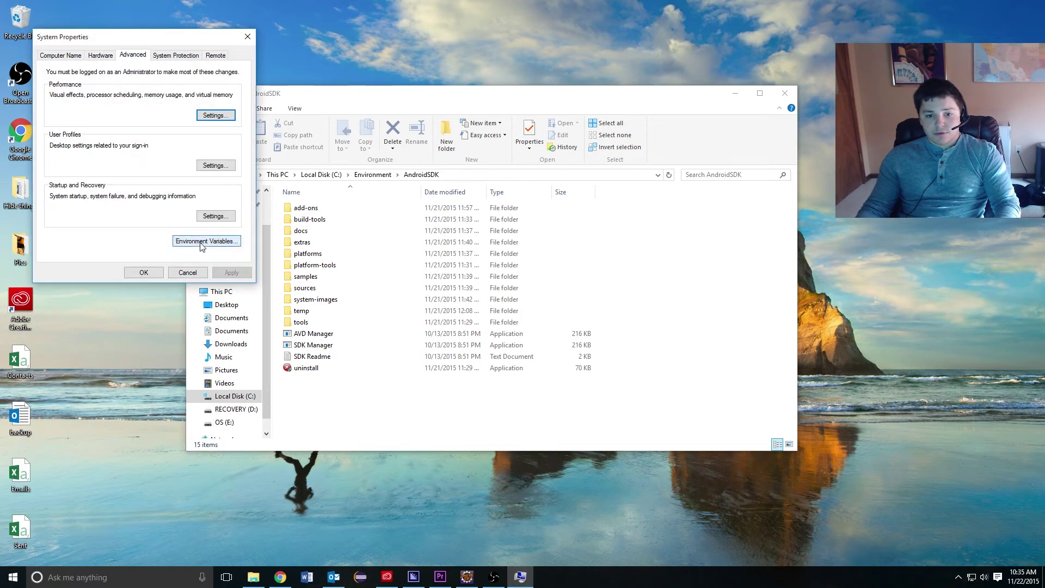
click(206, 241)
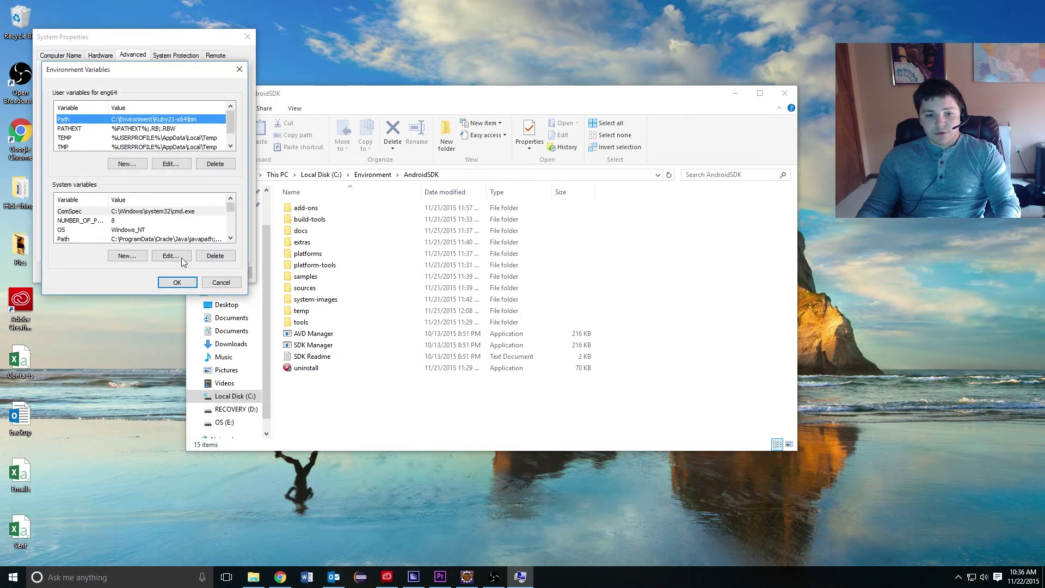
Step: Create a system variable ANDROID_HOME with the value C:\Environment\AndroidSDK and save the changes
click(128, 256)
text(AND)
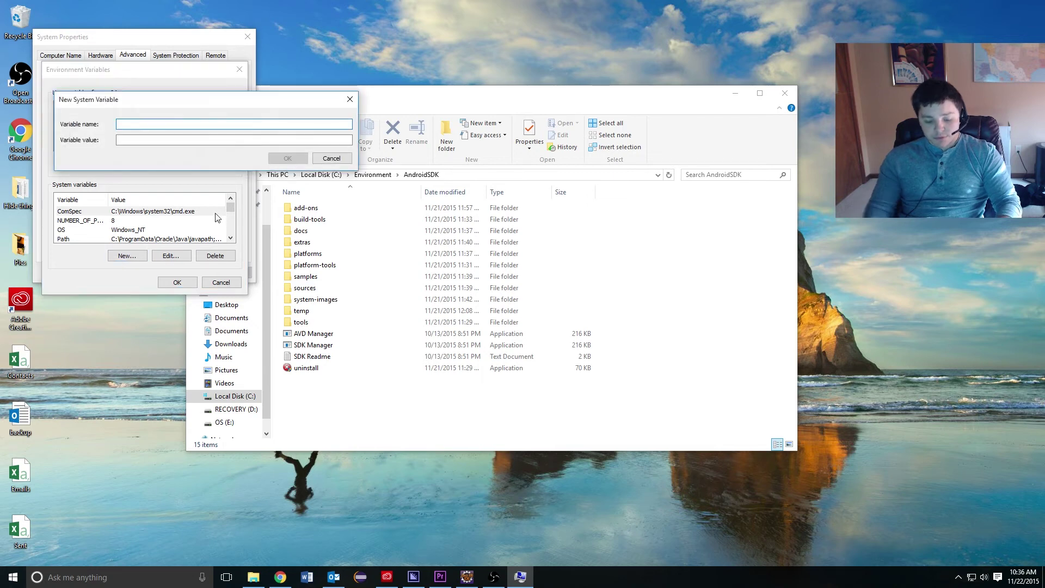
text(ROID_HOME)
key(Tab)
key(ctrl+v)
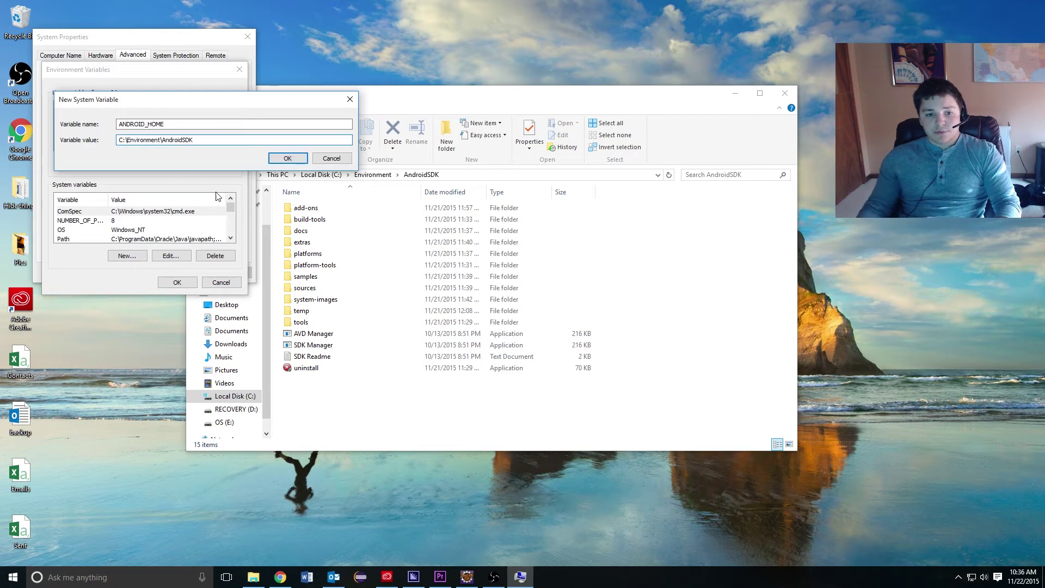
click(298, 159)
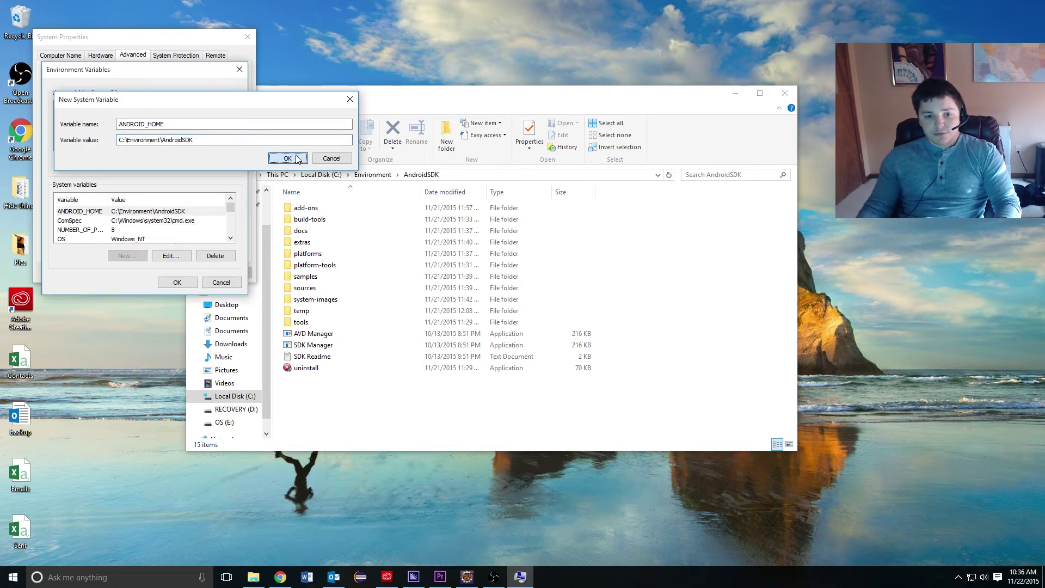
click(177, 282)
click(144, 272)
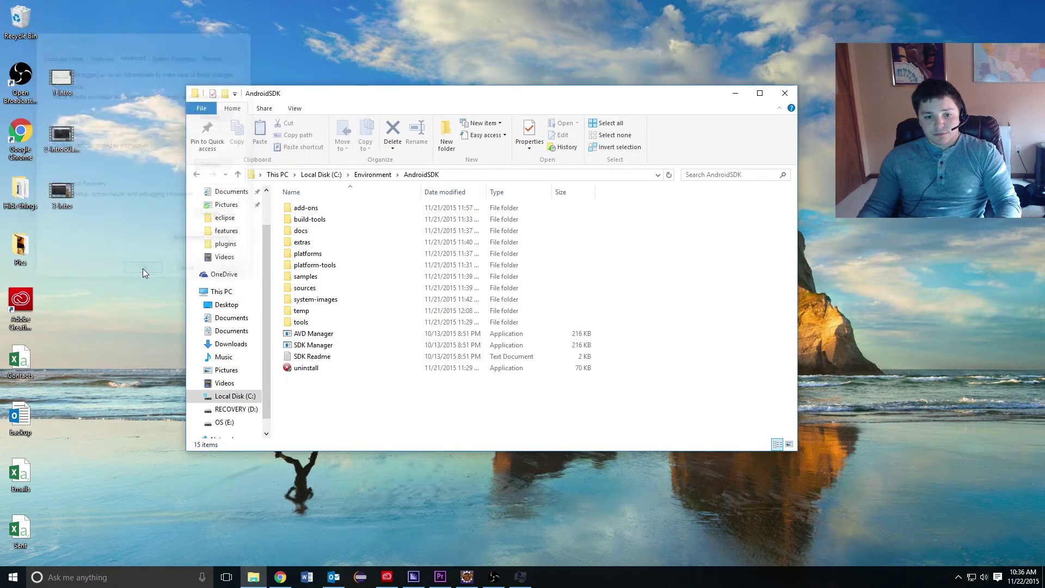
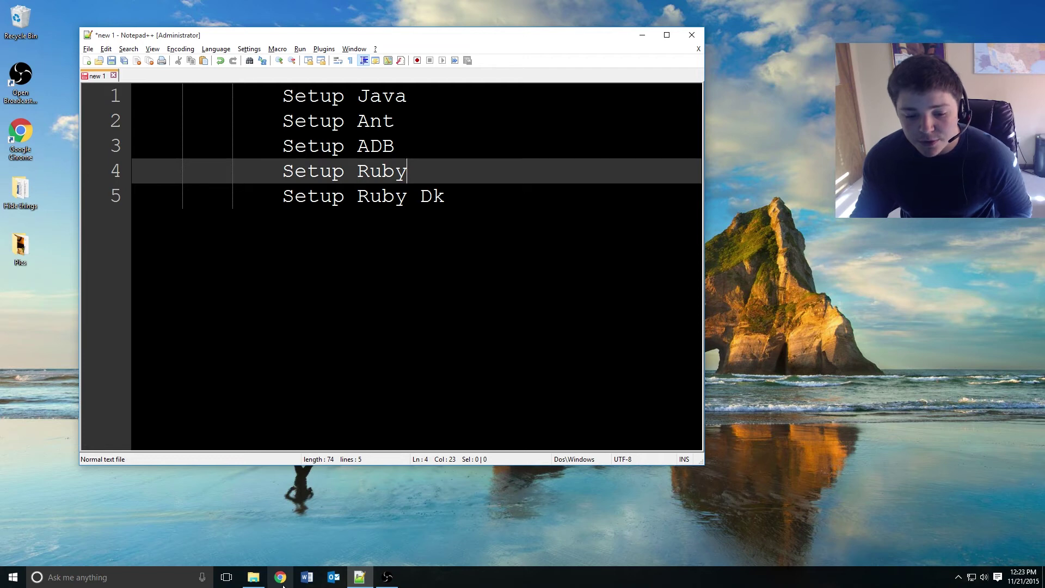
Step: Switch to Google Chrome and search the web for "ruby installer"
click(280, 576)
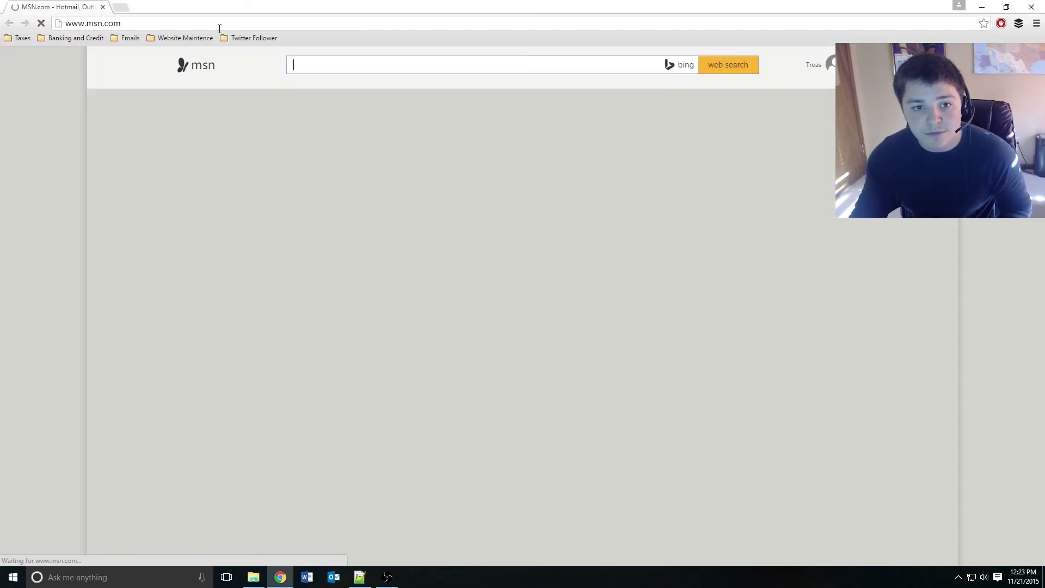
click(223, 26)
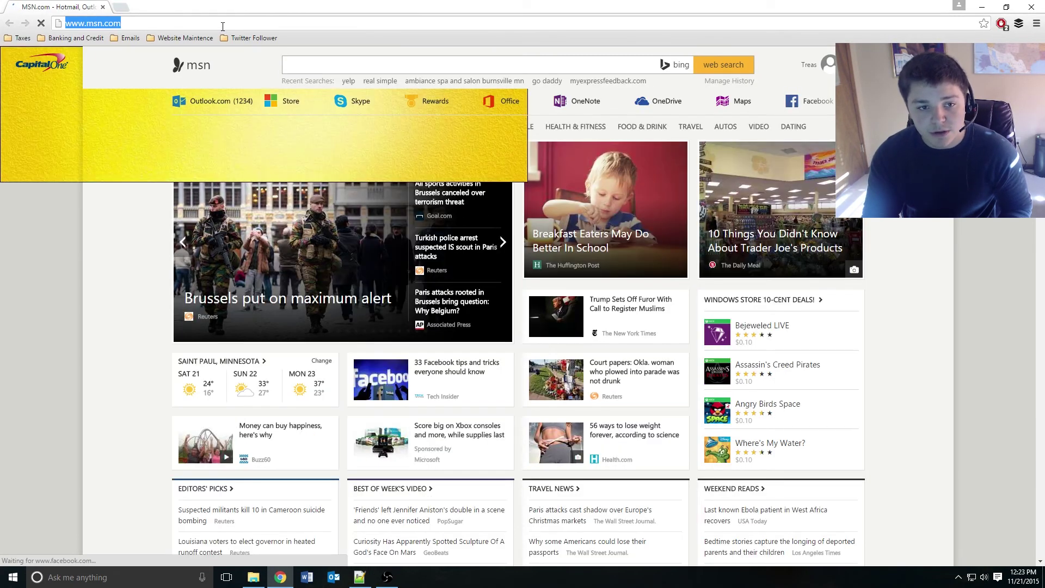
text(ruby install)
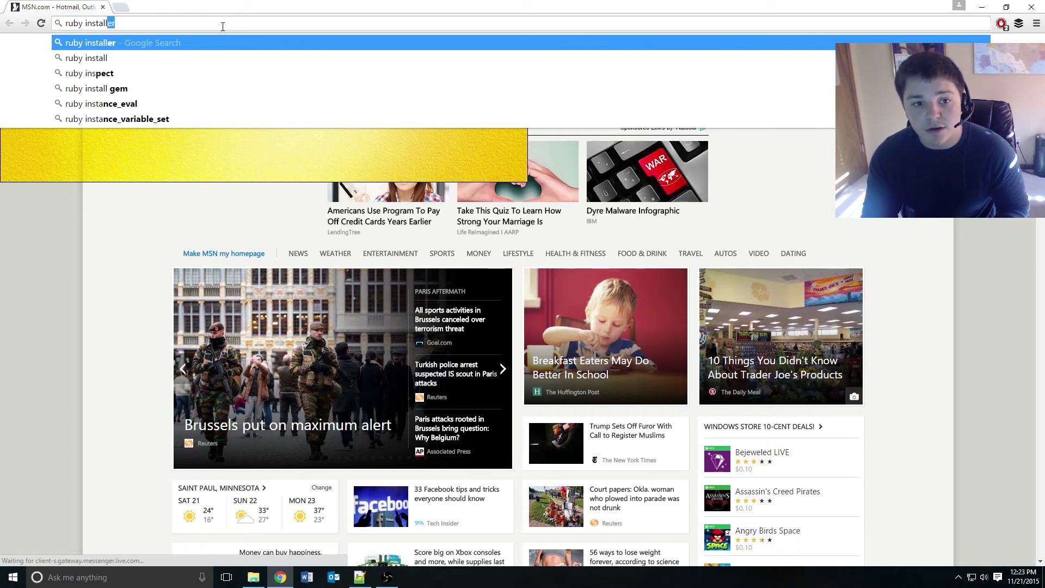
key(Return)
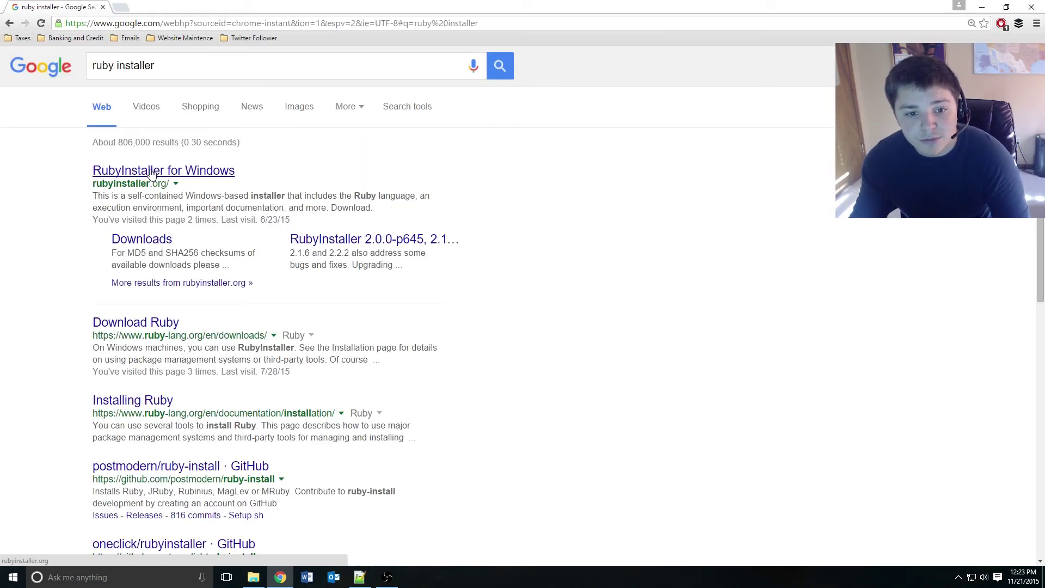
Step: Download the Ruby 2.1.7 (x64) installer from the RubyInstaller for Windows site and run it
click(152, 171)
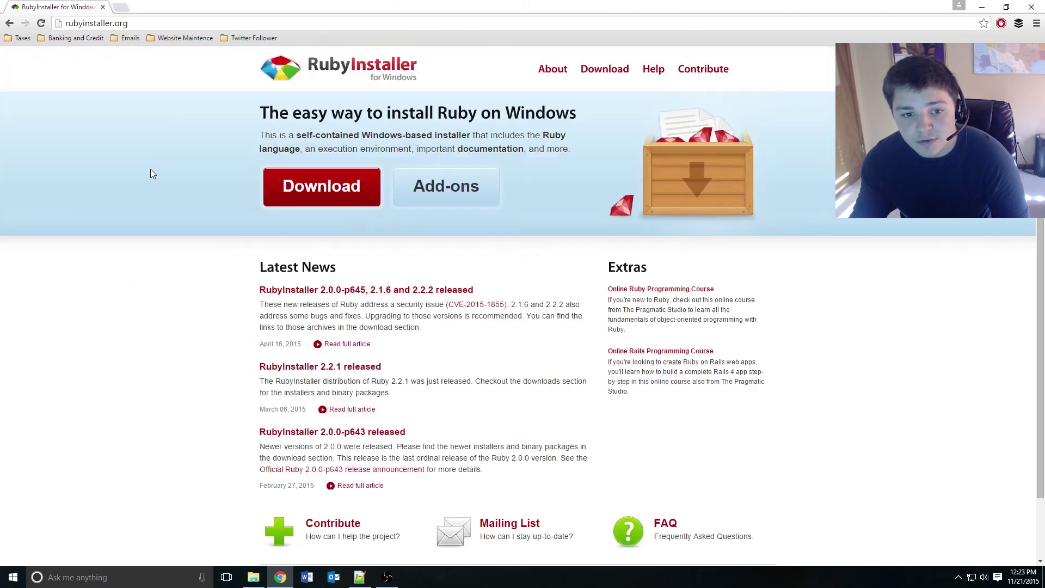
click(318, 188)
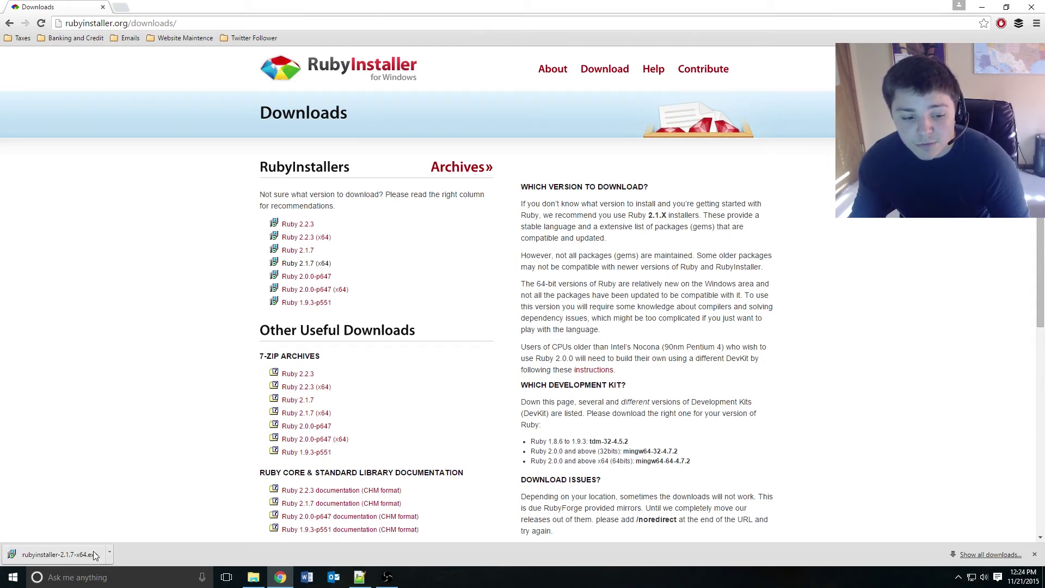
click(72, 554)
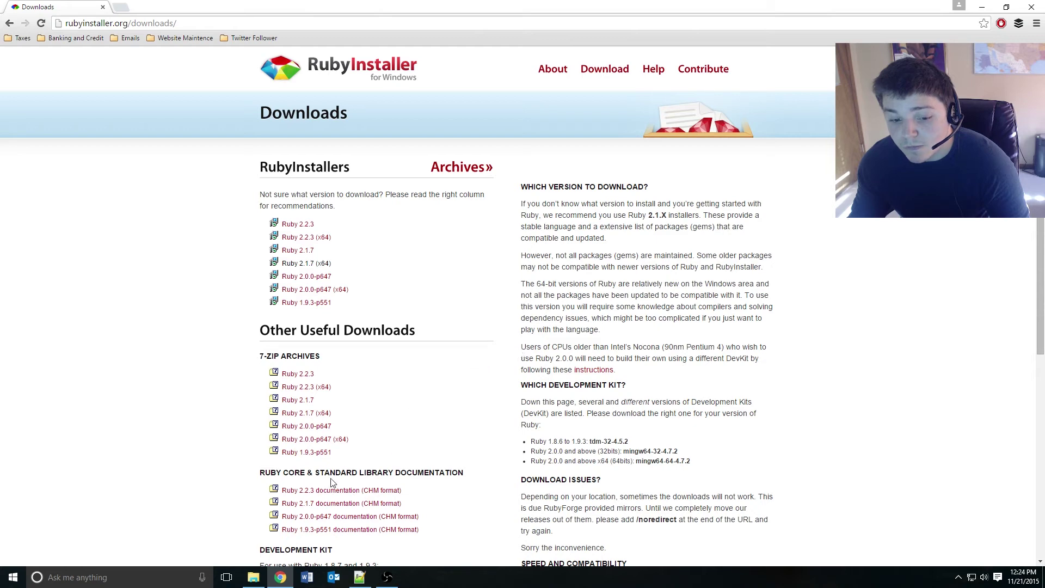
Step: Switch to File Explorer, run the Ruby 2.1.7 (x64) installer from the Downloads folder, and minimize the Explorer window
mouse_move(254, 576)
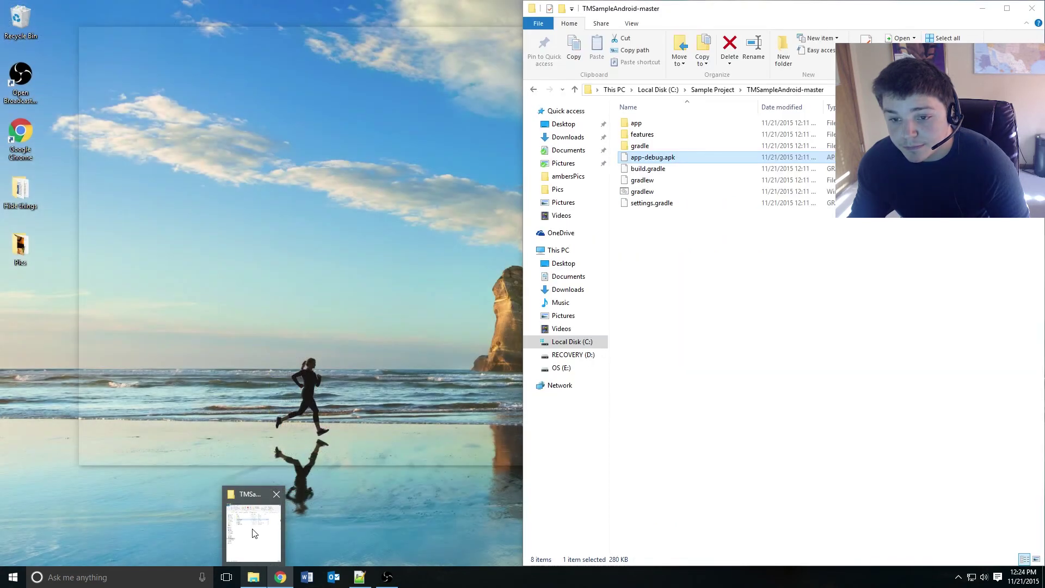
click(252, 530)
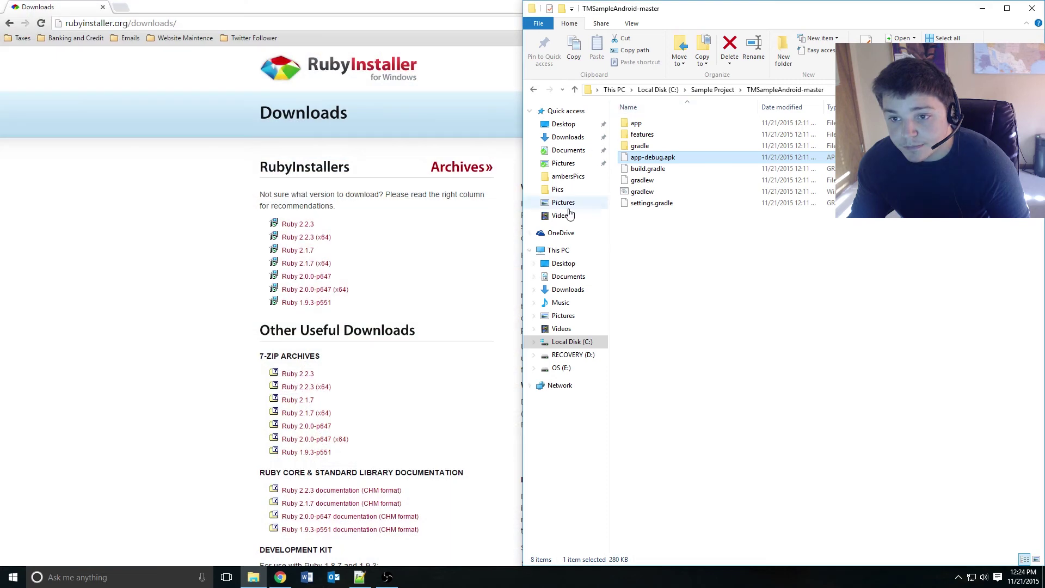
click(557, 290)
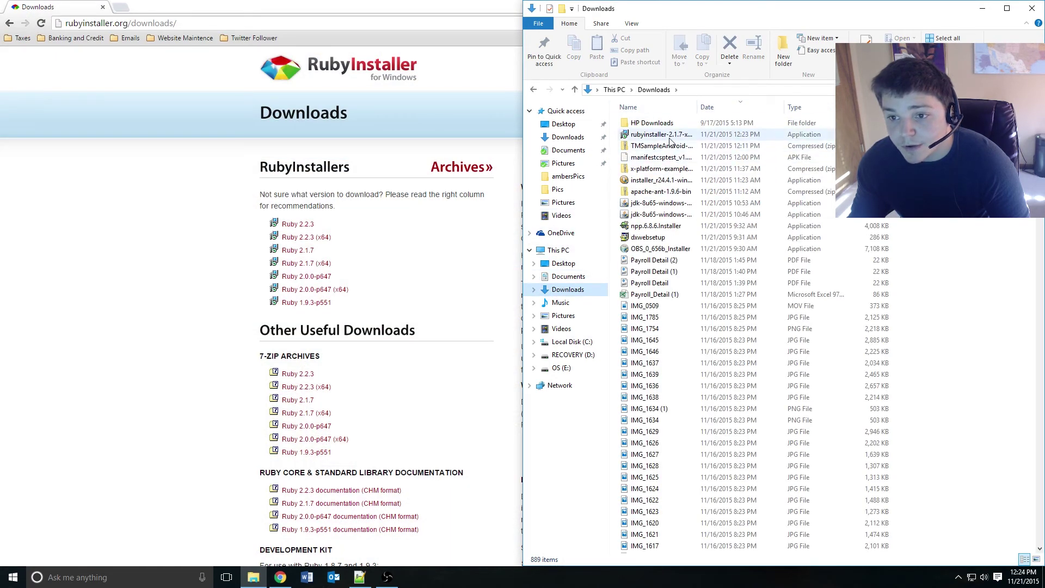
click(671, 140)
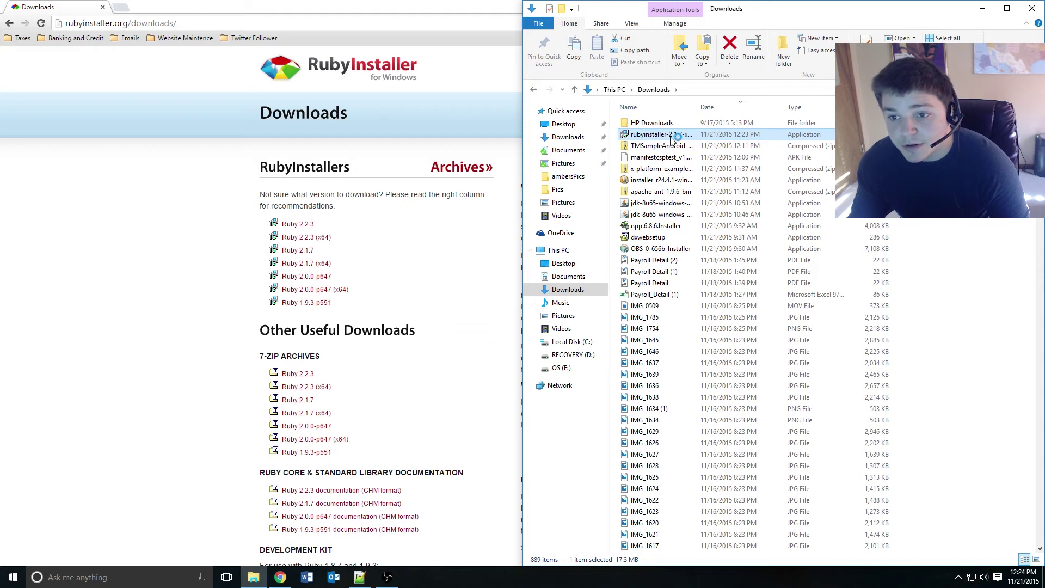
click(560, 303)
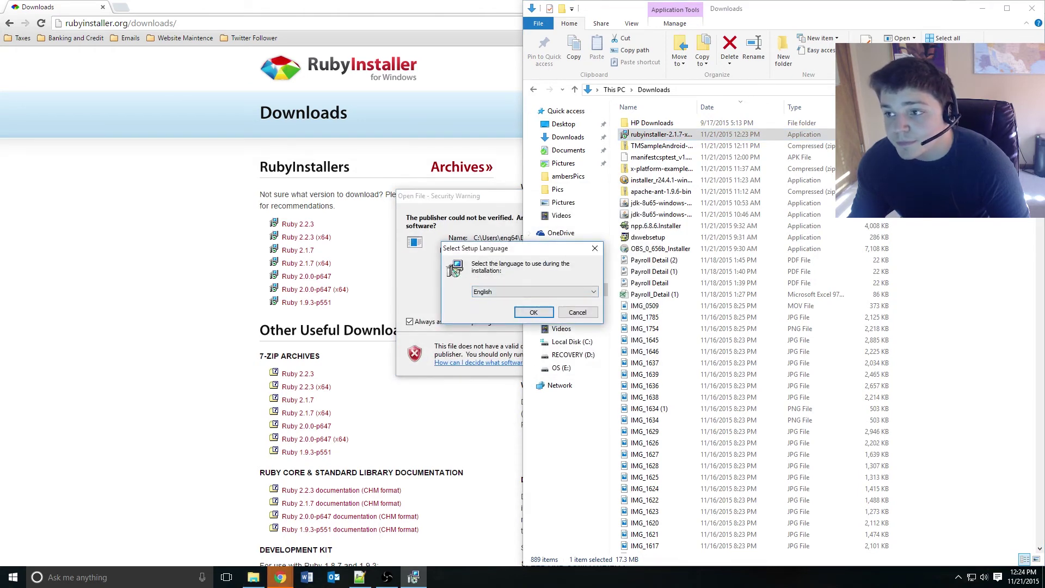
click(982, 8)
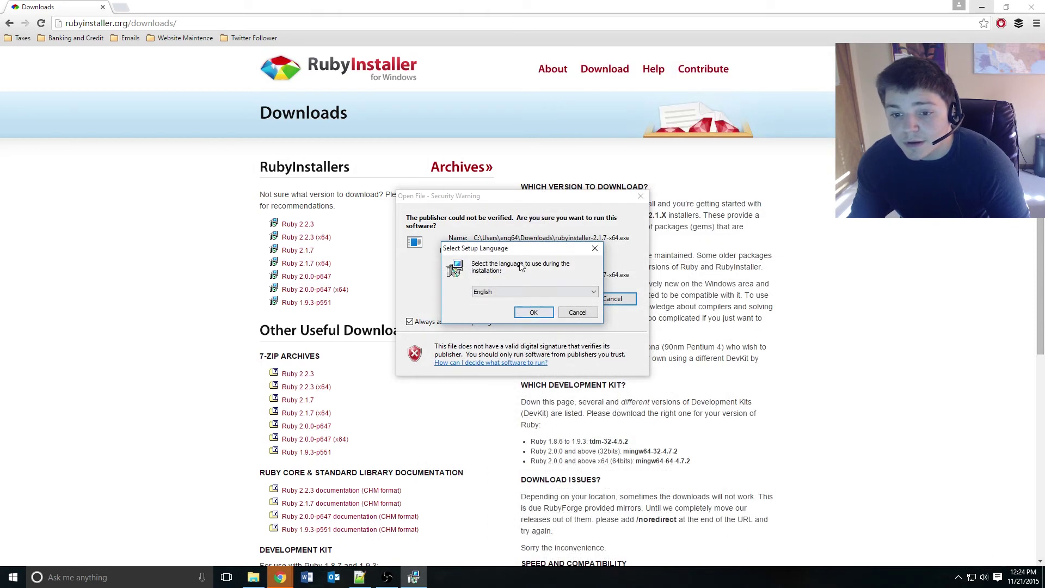
Step: Confirm English as the setup language and accept the Ruby license agreement
click(533, 312)
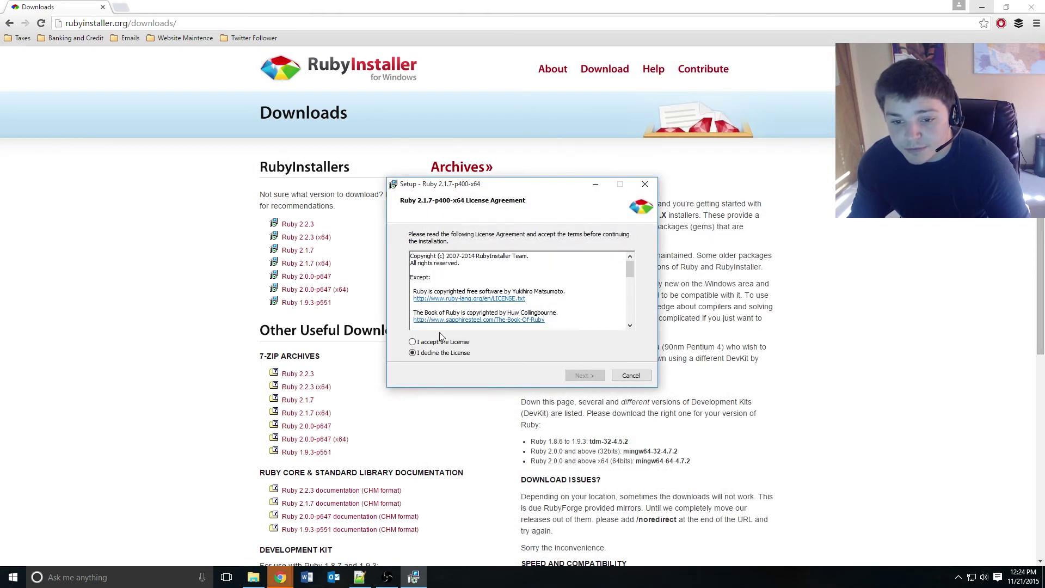
click(428, 343)
click(579, 376)
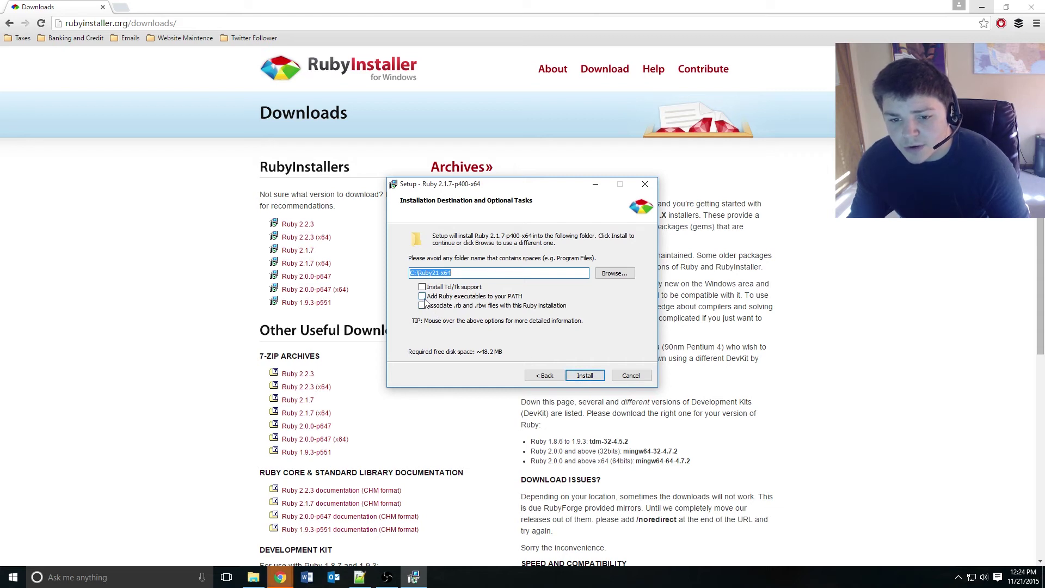
Step: Enable adding Ruby executables to the PATH and associating .rb and .rbw files with this Ruby installation
mouse_move(425, 304)
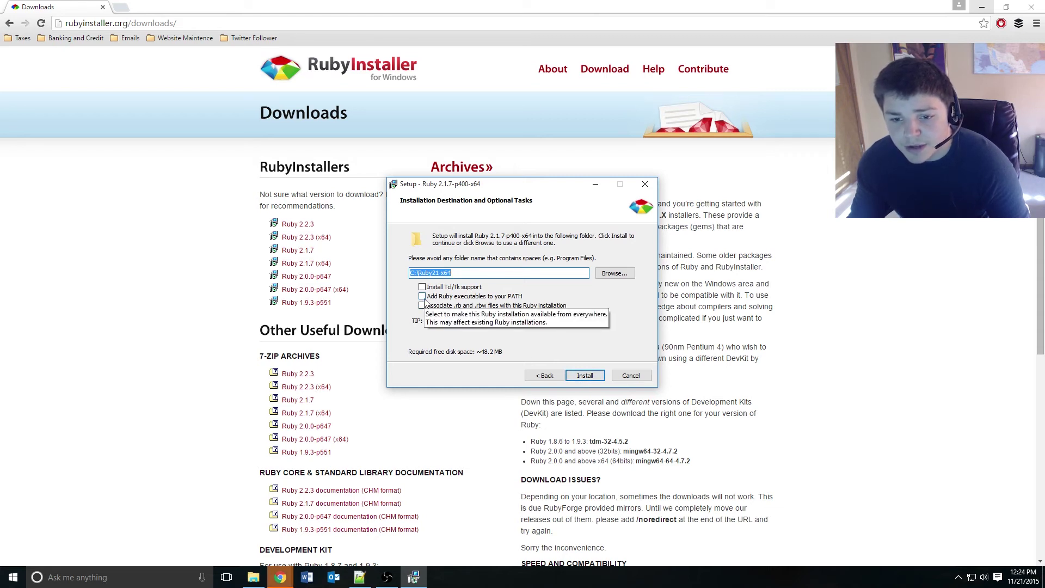
click(423, 297)
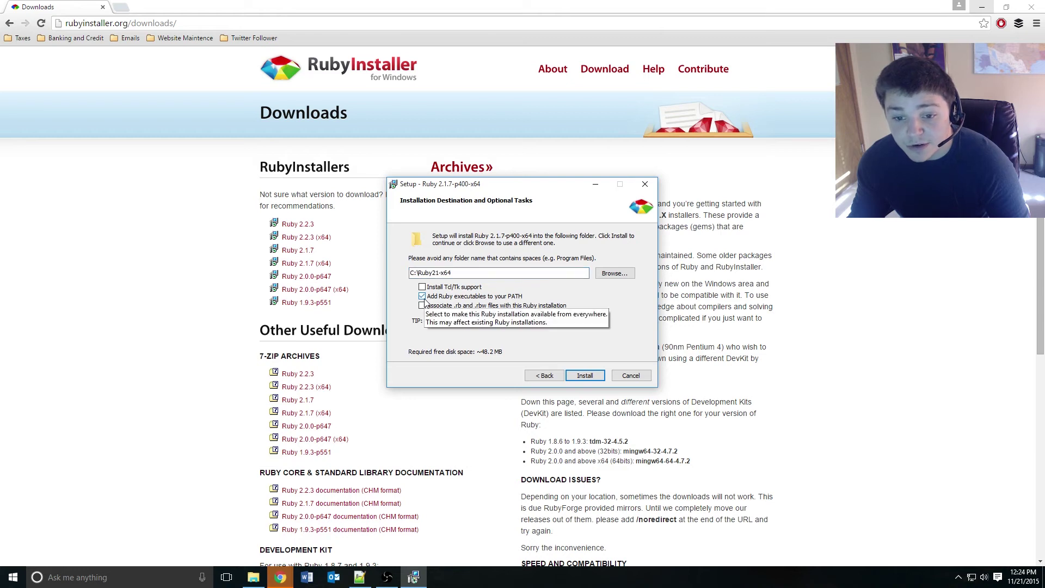
mouse_move(424, 308)
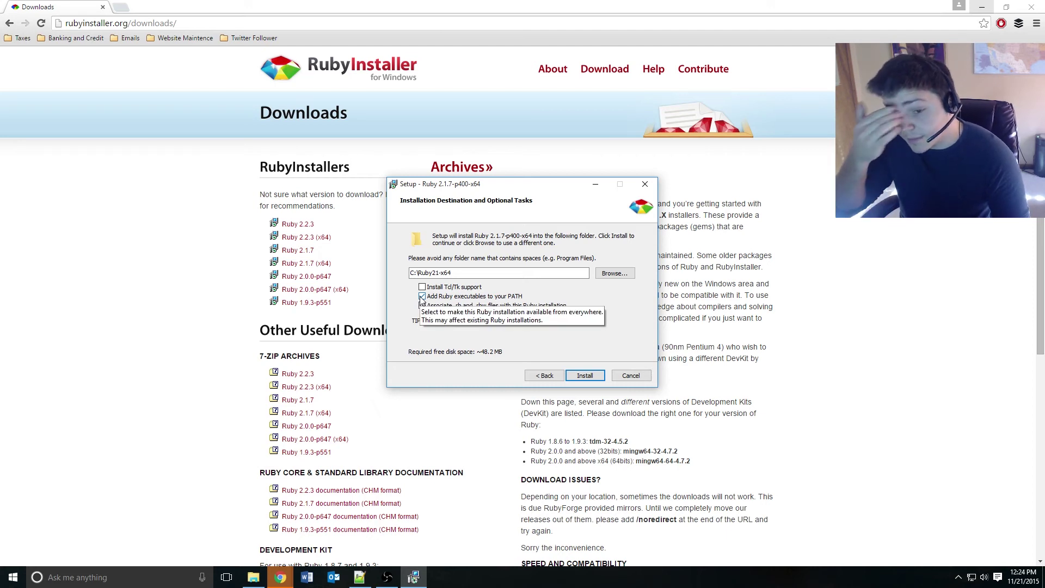
click(422, 306)
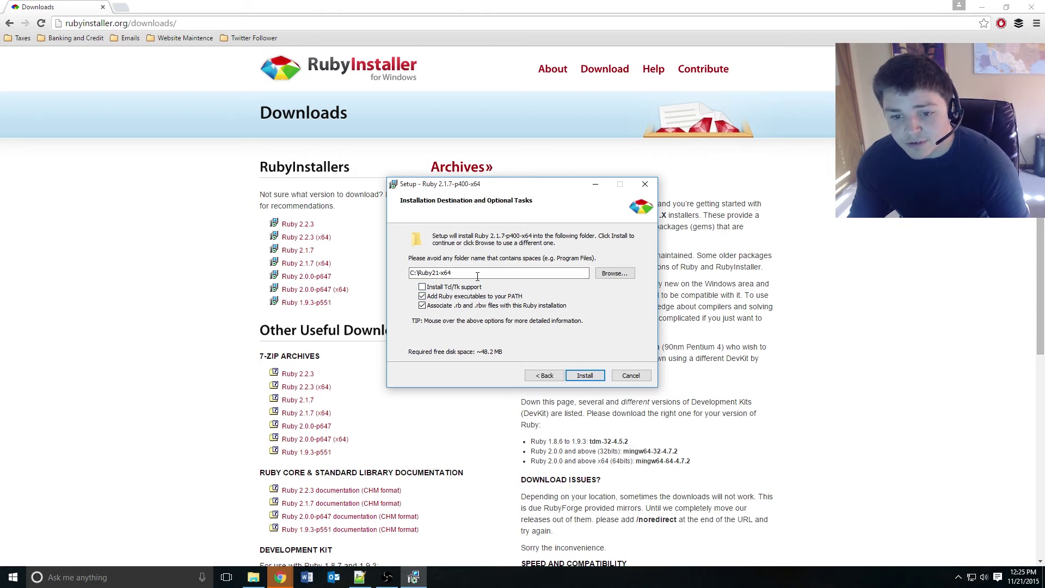
Step: Set the Ruby installation destination to C:\Environment\Ruby21-x64 by choosing the Environment folder on the C: drive
click(614, 273)
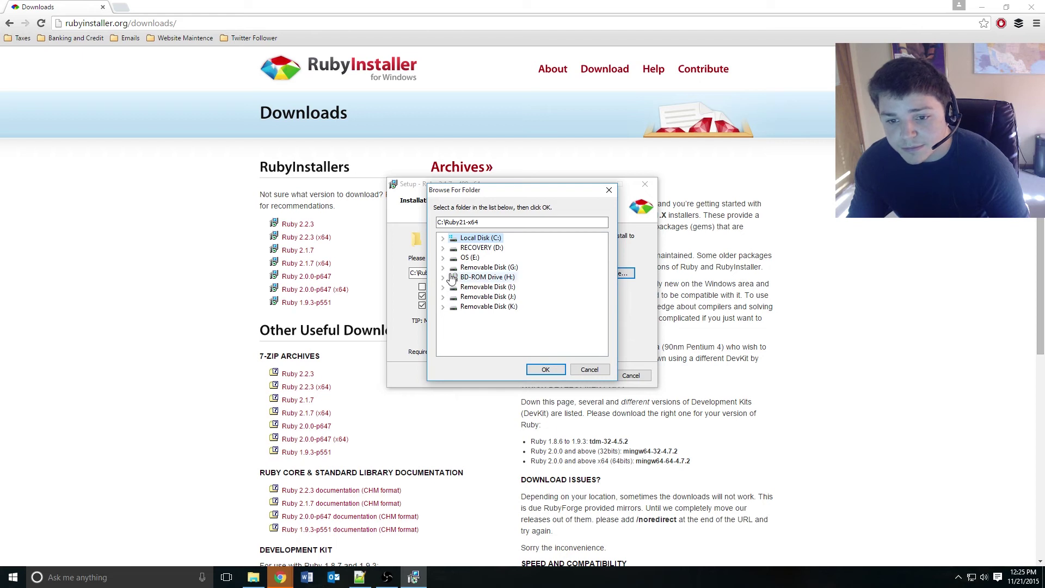
click(444, 238)
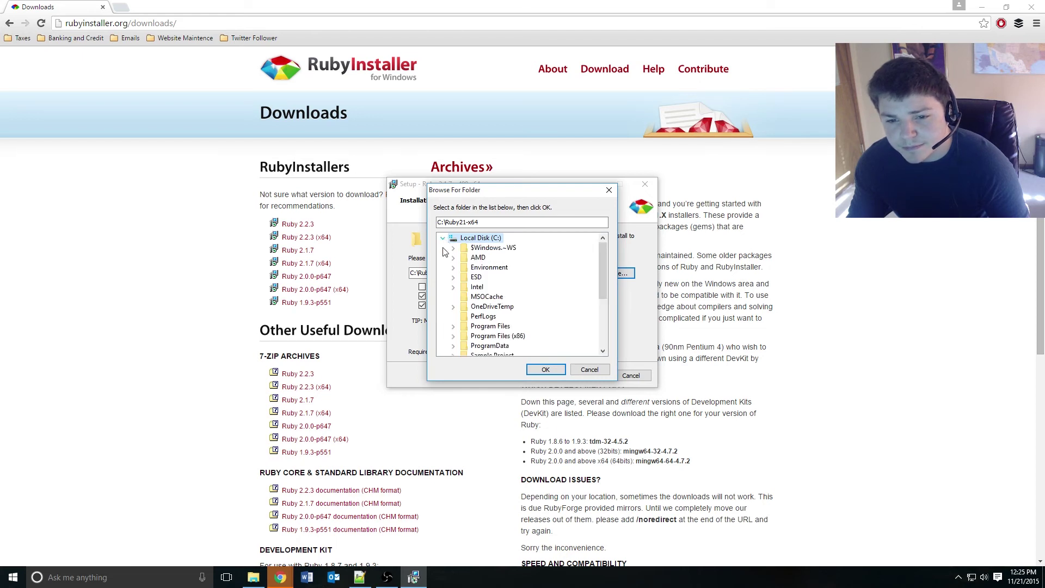
scroll(464, 298, down, 3)
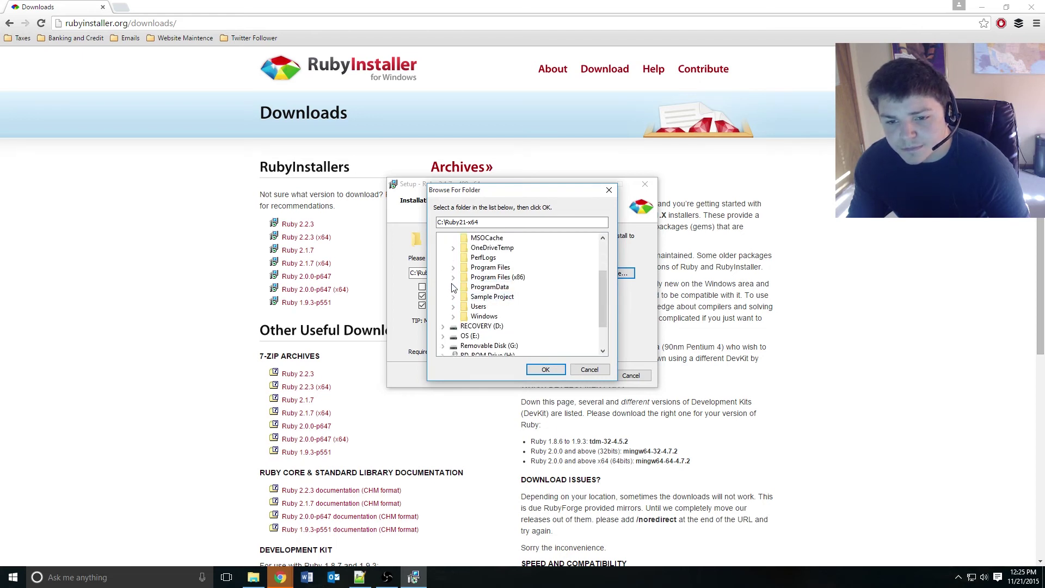
scroll(457, 278, up, 1)
click(453, 238)
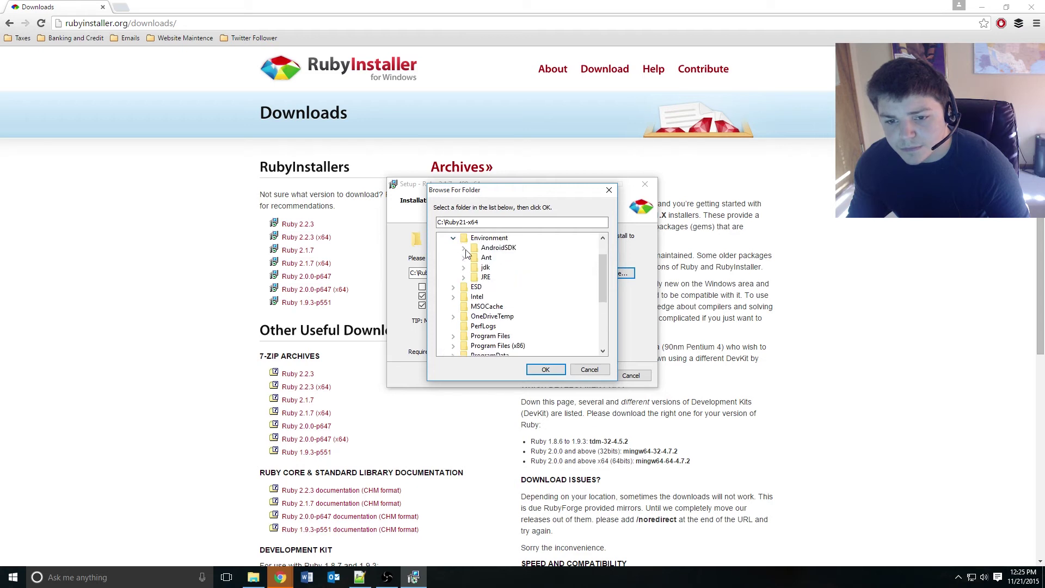
click(485, 239)
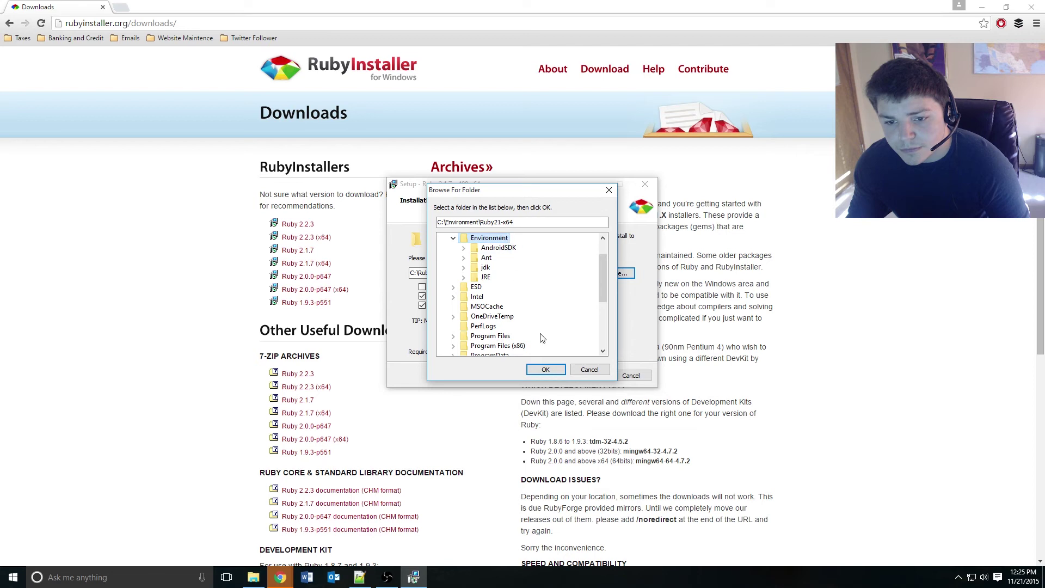
click(545, 370)
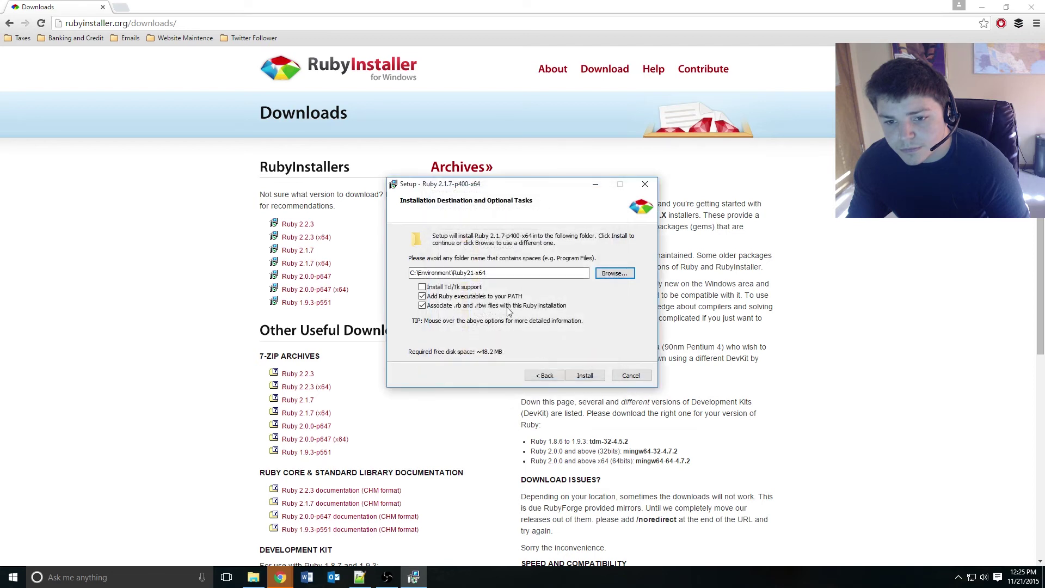
Step: Install Ruby, finish the setup wizard, and cancel the leftover security prompt for the same installer
click(583, 375)
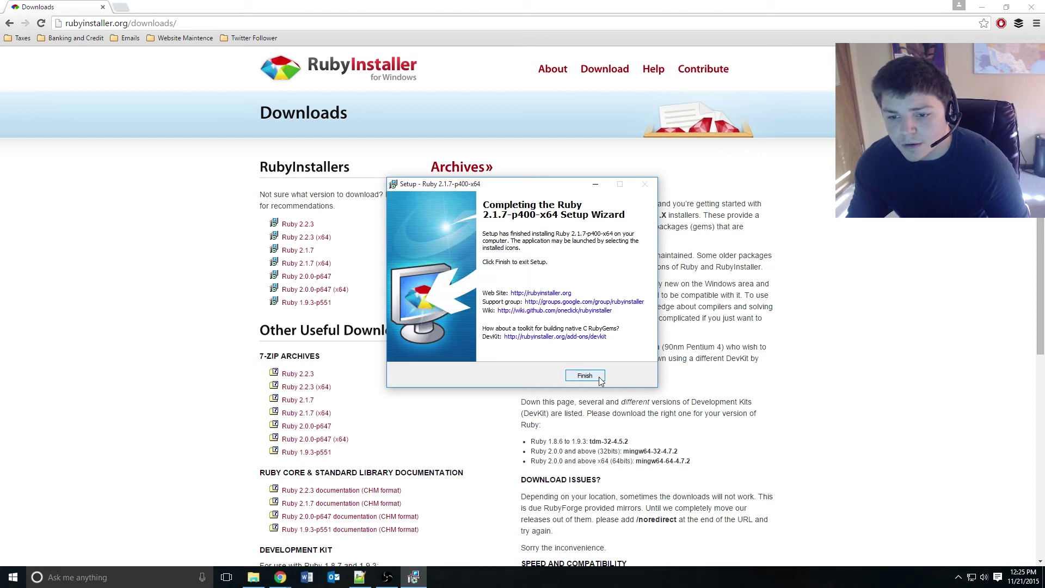
click(584, 376)
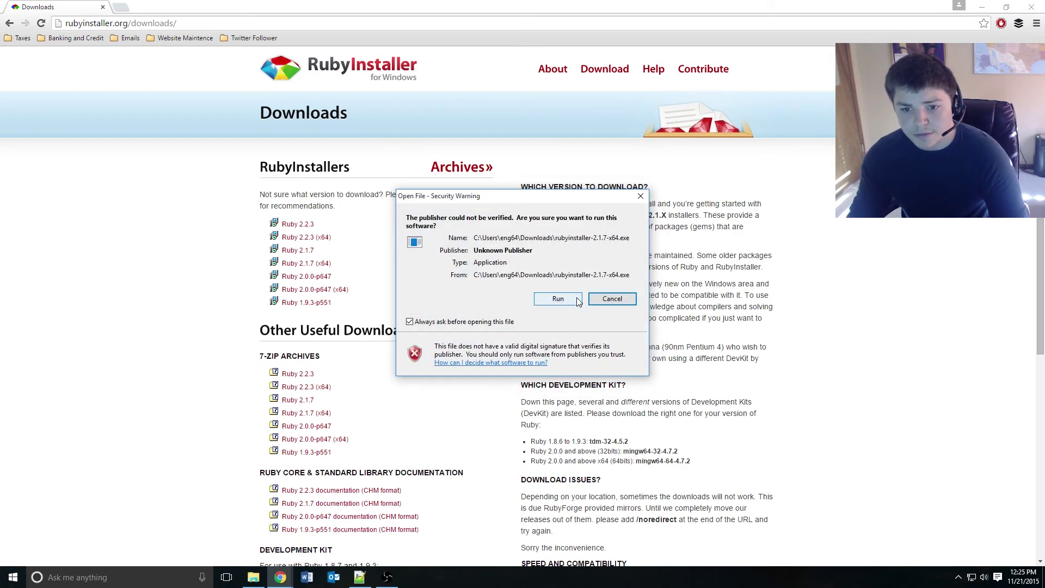
click(611, 298)
Step: Check the installed Ruby version with ruby -v in a new Command Prompt window and close it
key(super)
text(cmd)
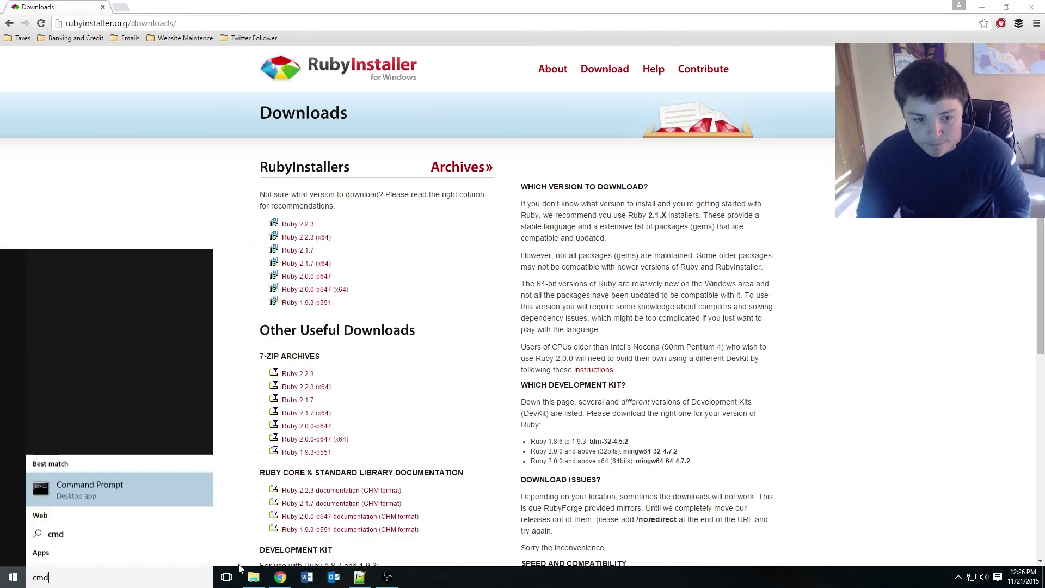
key(Return)
text(ruby -v)
key(Return)
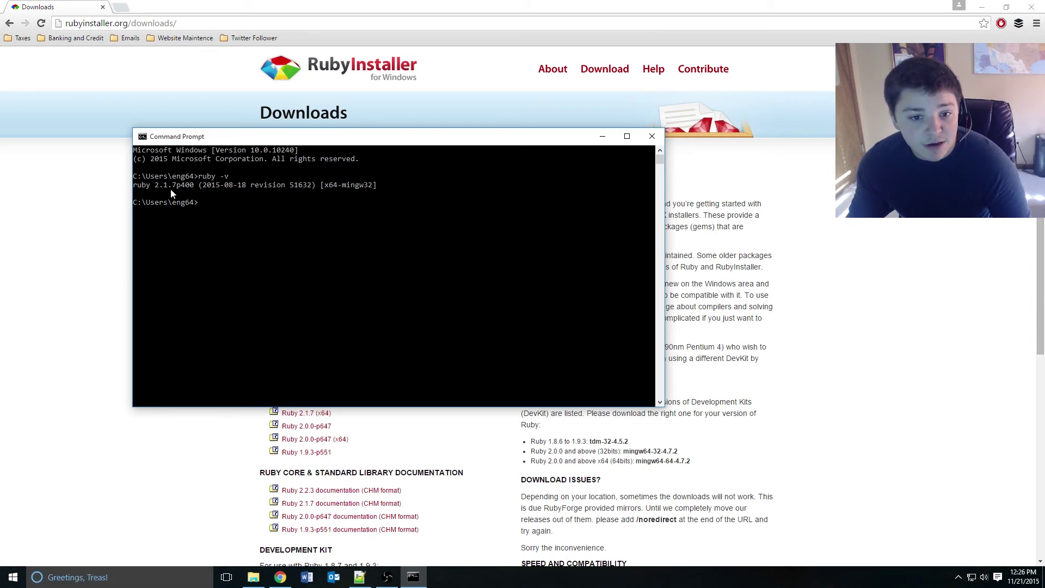
click(653, 137)
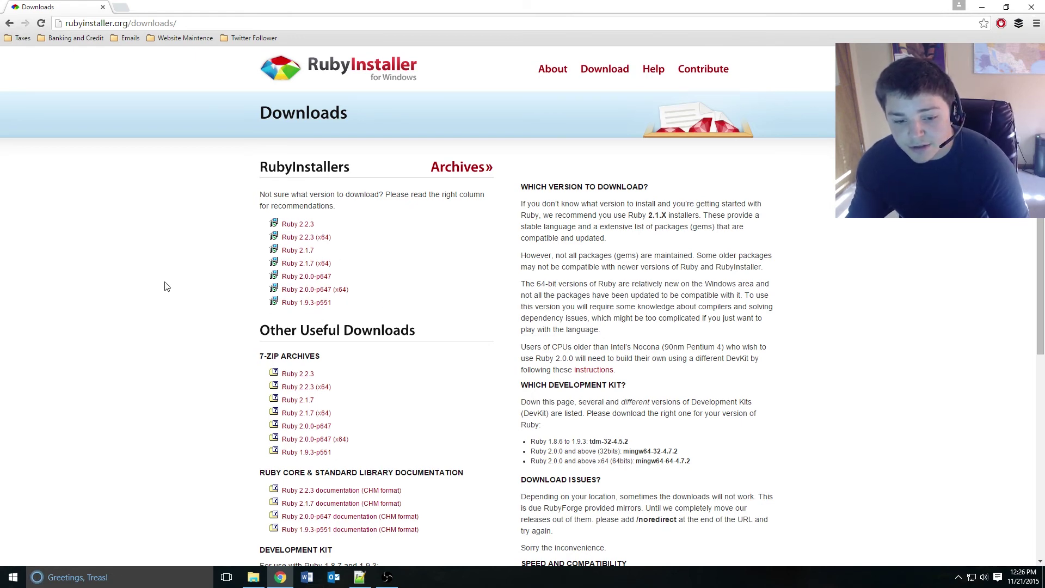
scroll(167, 286, down, 3)
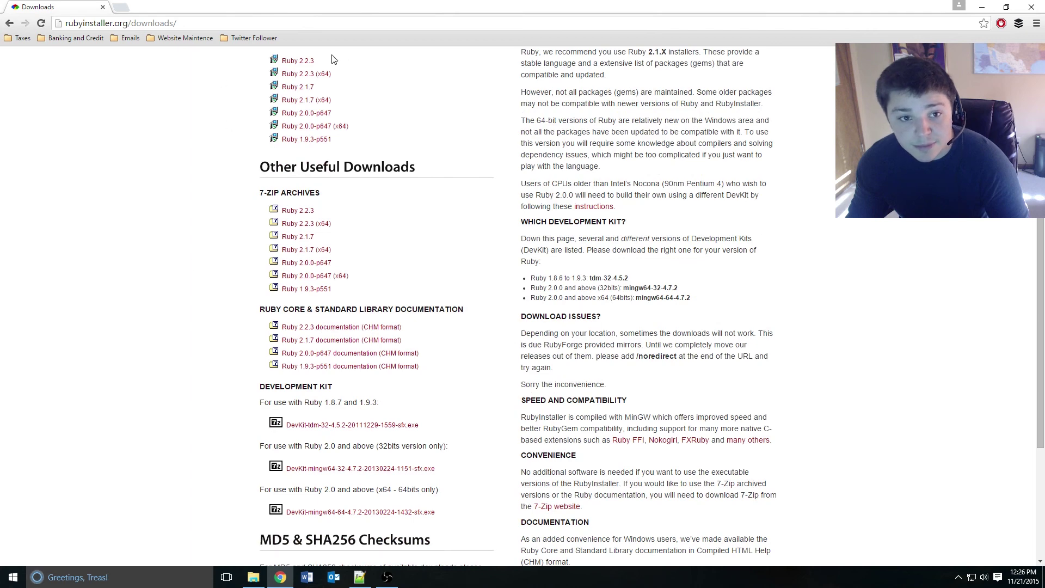
scroll(203, 197, down, 1)
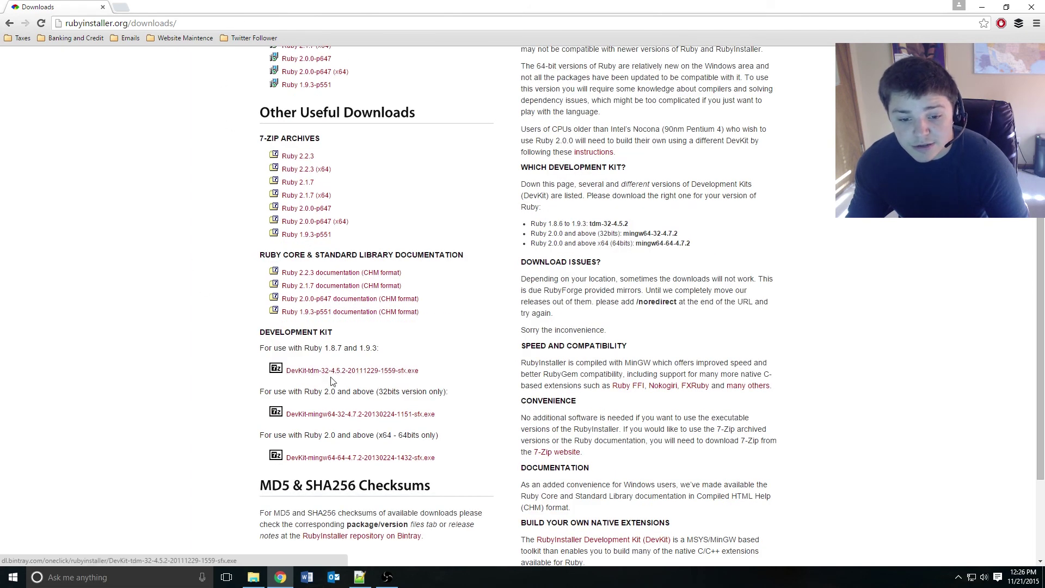
drag(336, 332, 261, 330)
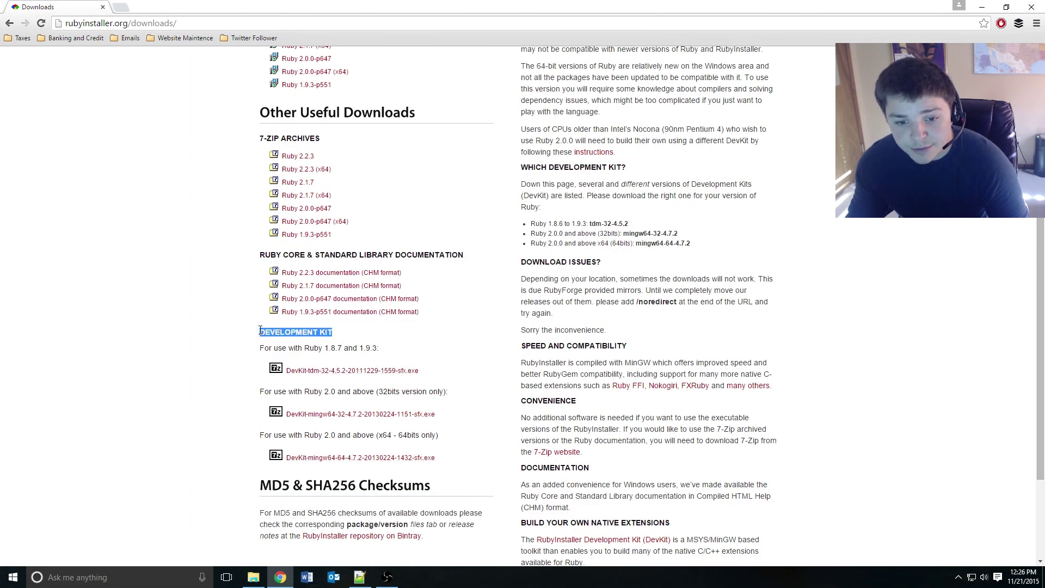
click(221, 361)
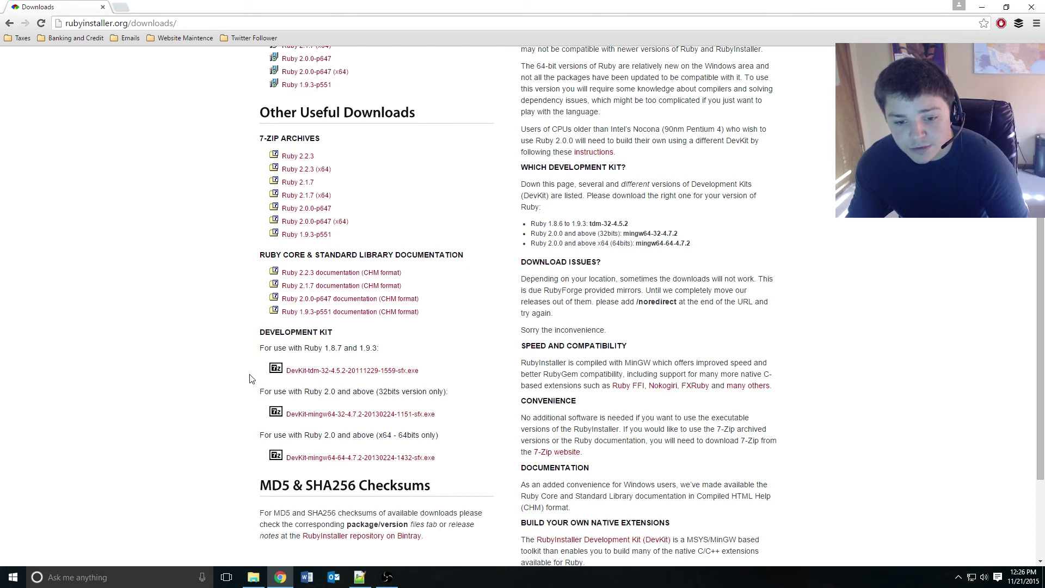
drag(444, 437, 383, 435)
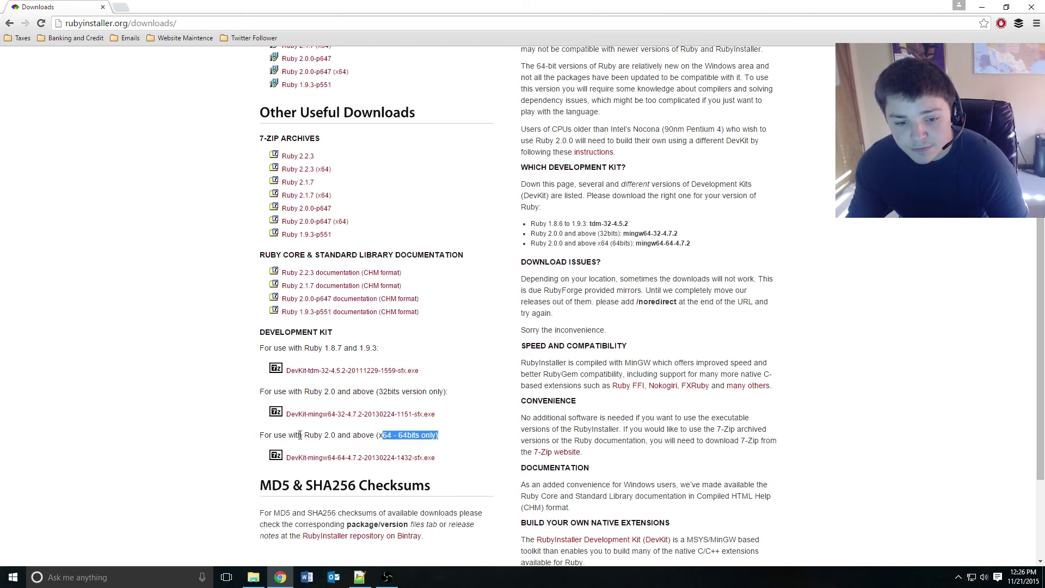
click(308, 436)
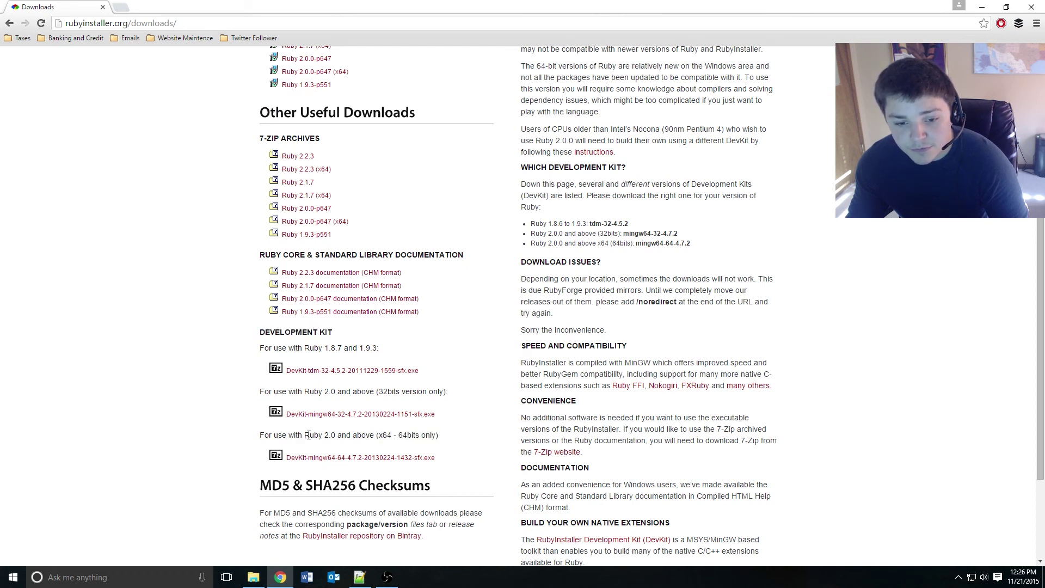
click(357, 458)
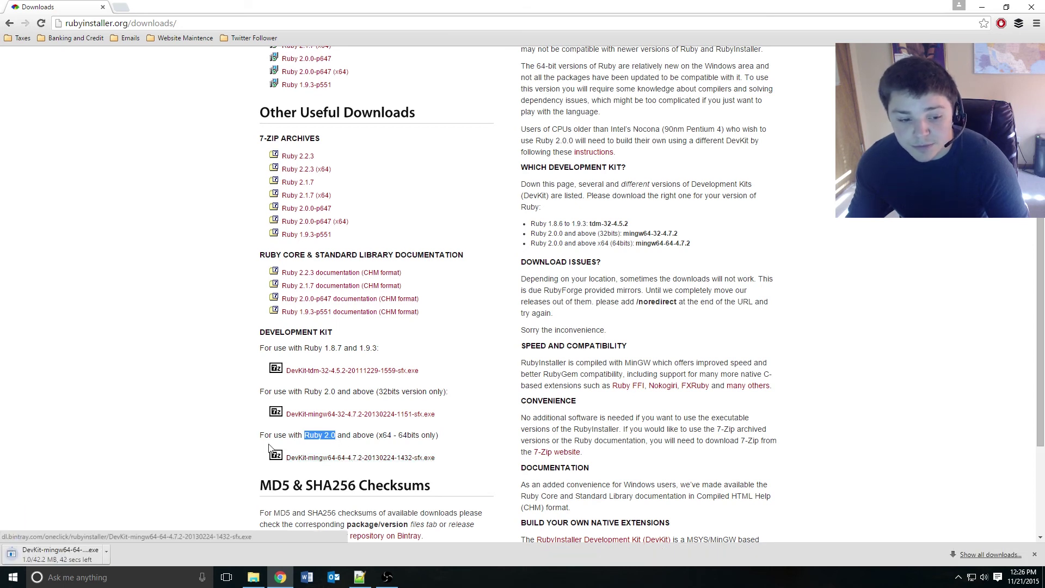
click(213, 531)
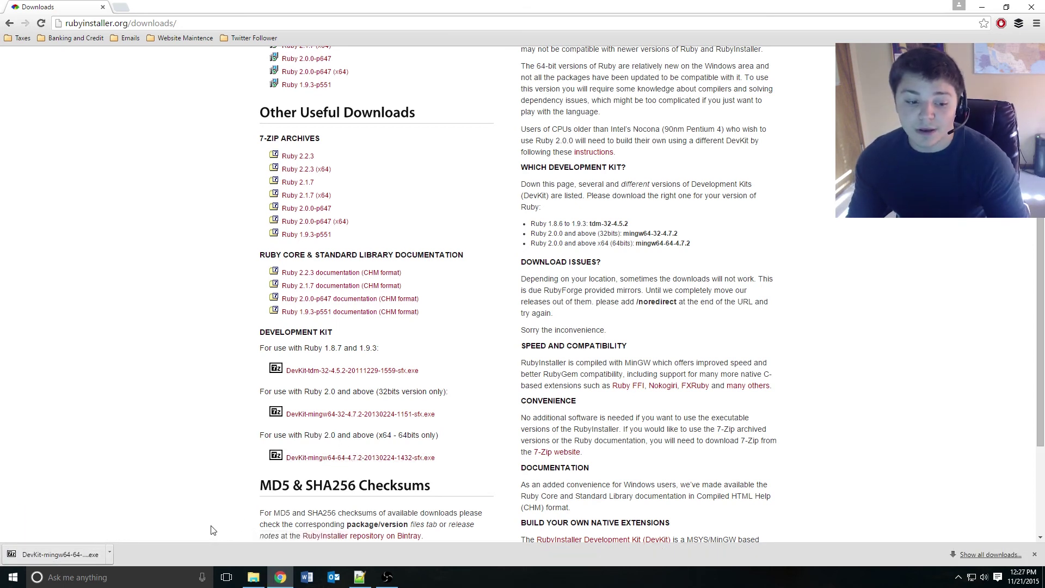
Step: Run the downloaded 64-bit DevKit self-extracting archive and browse to C:\Environment for the extraction location
click(81, 555)
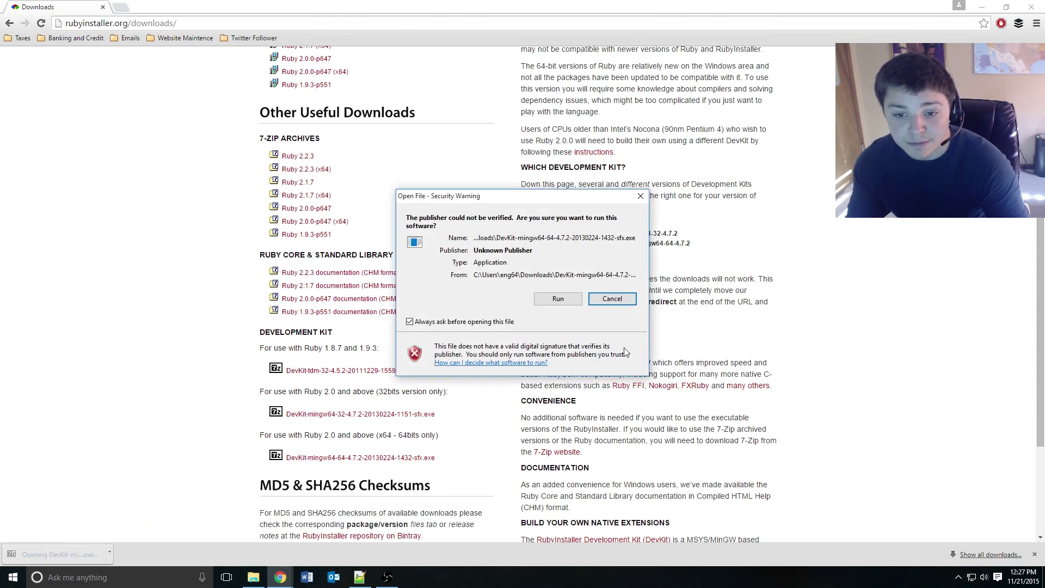
click(555, 298)
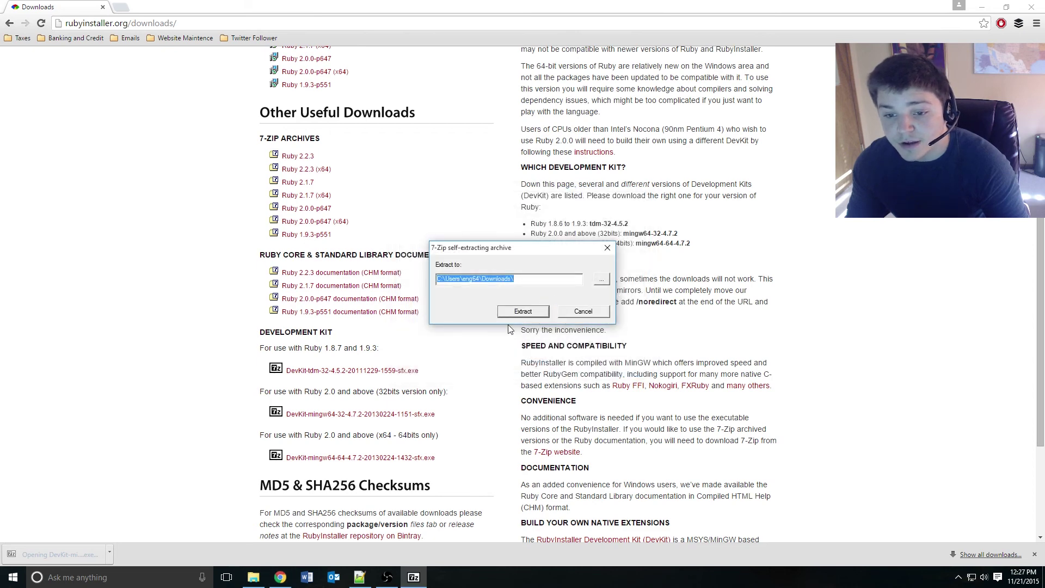
click(602, 281)
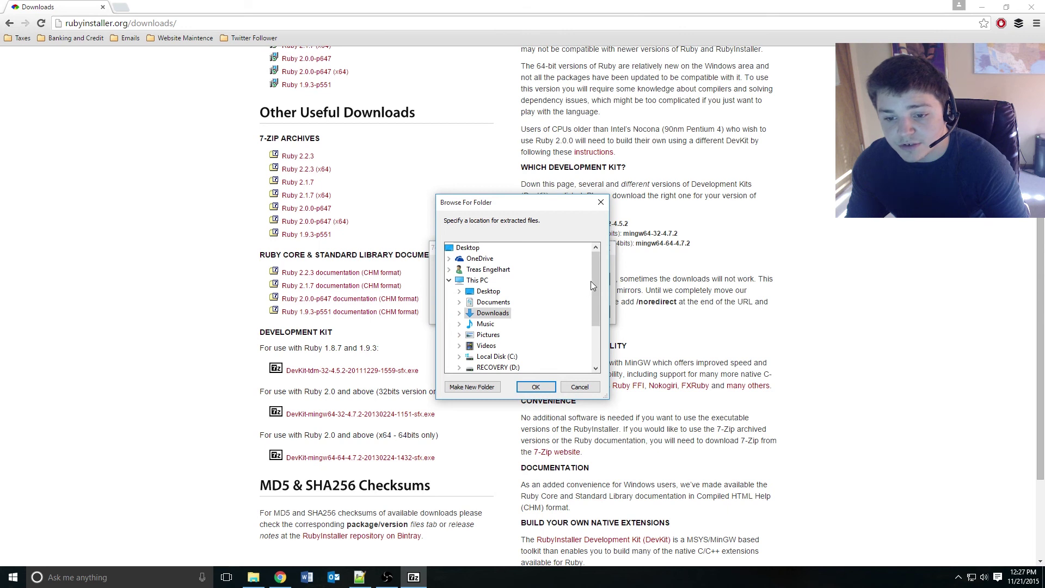
scroll(593, 282, down, 1)
click(459, 334)
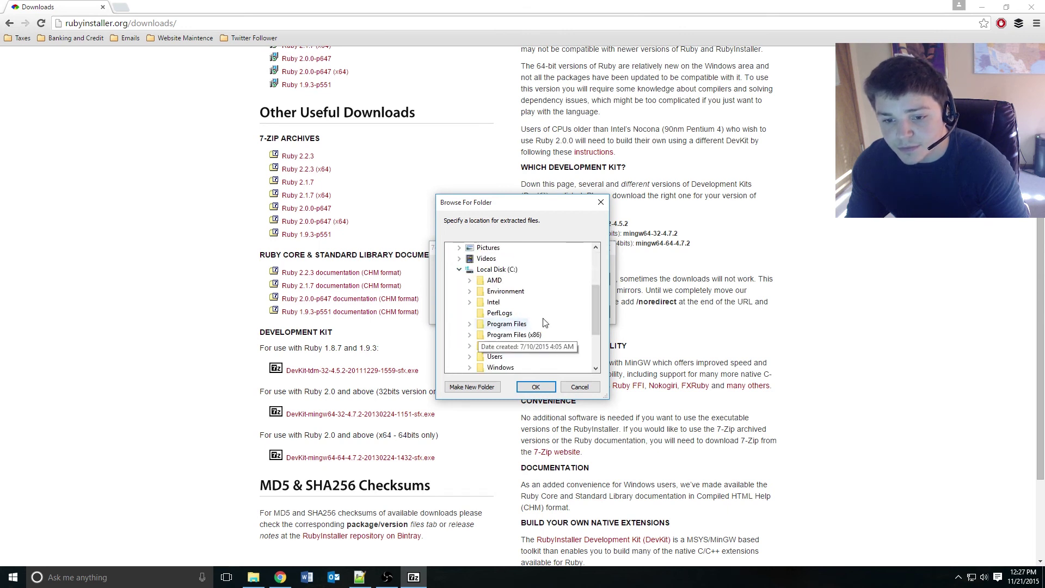
double_click(478, 292)
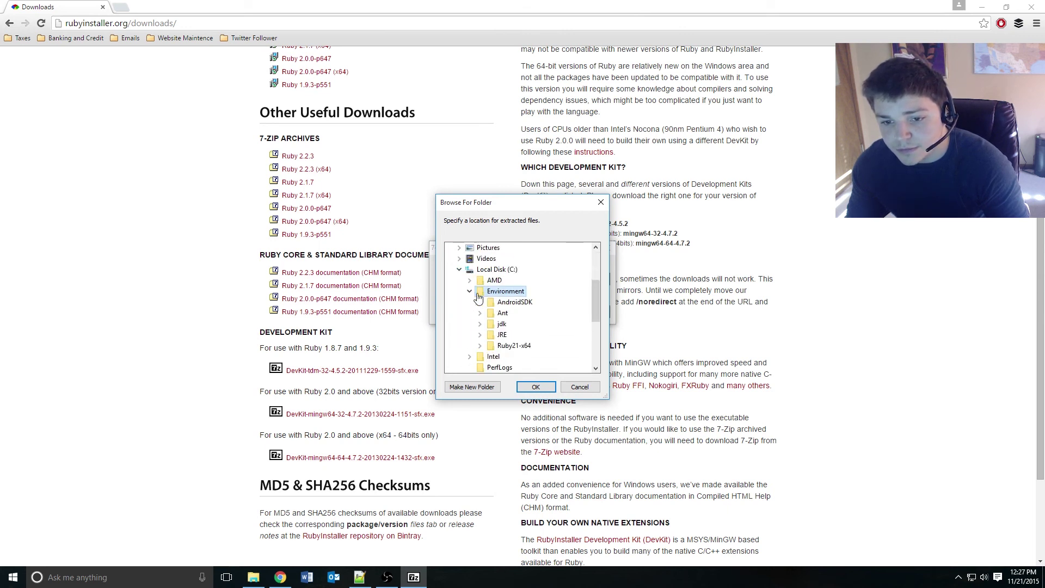
Step: Create a folder named RubyDk inside Environment and extract the DevKit files into it
click(474, 388)
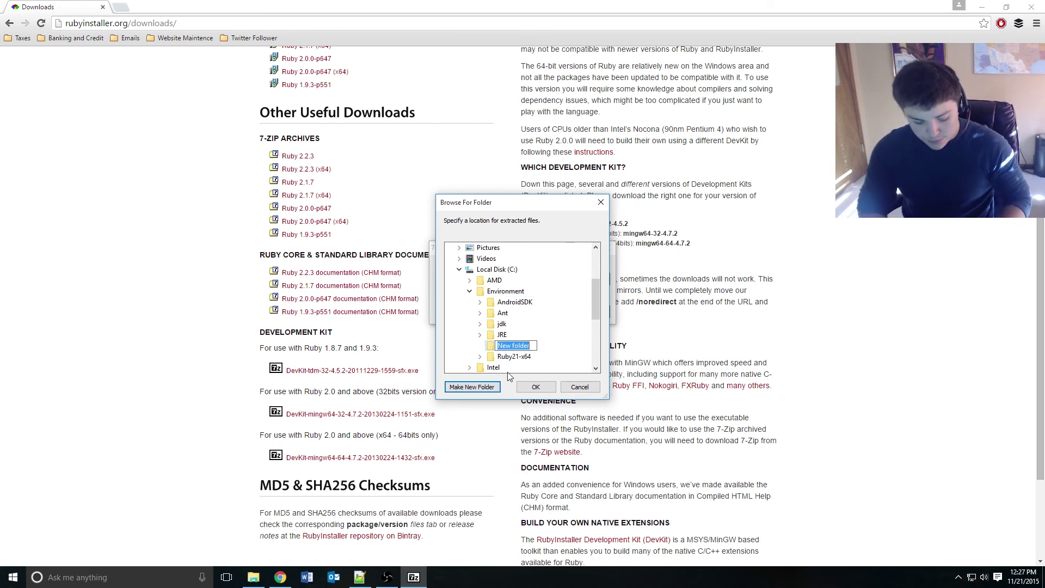
text(RubyDk)
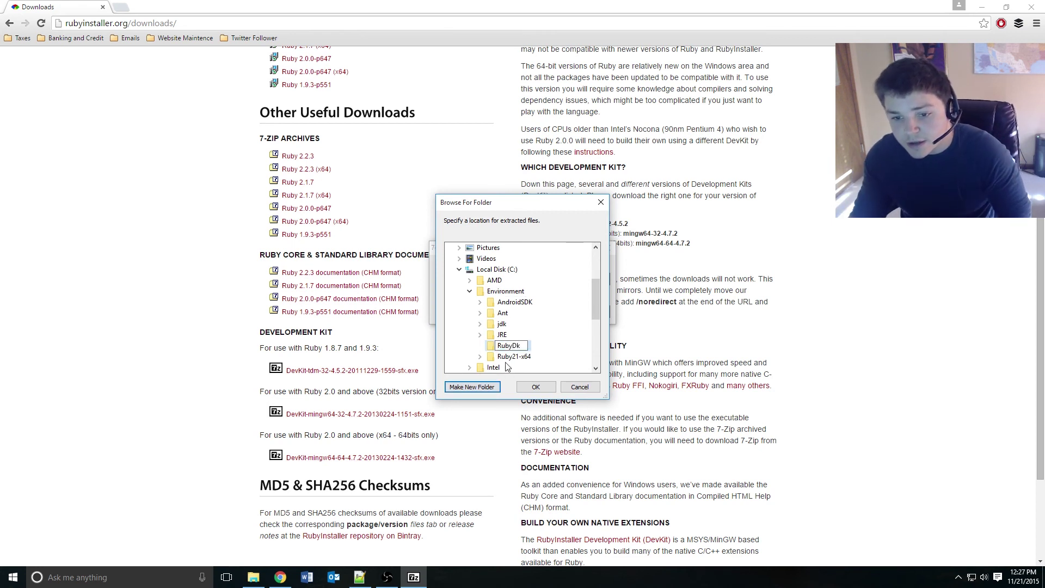
key(Return)
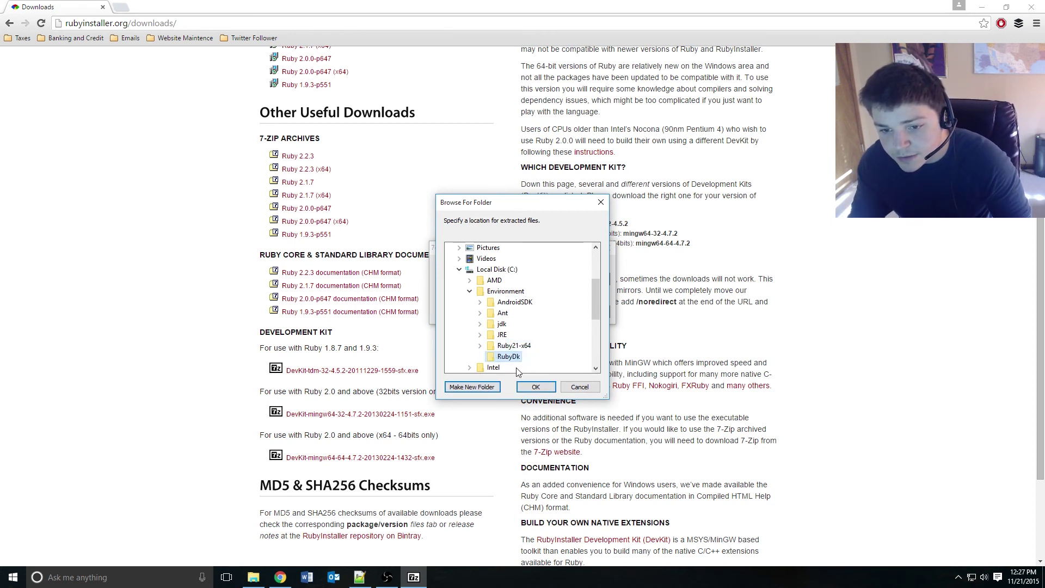
click(529, 387)
click(529, 312)
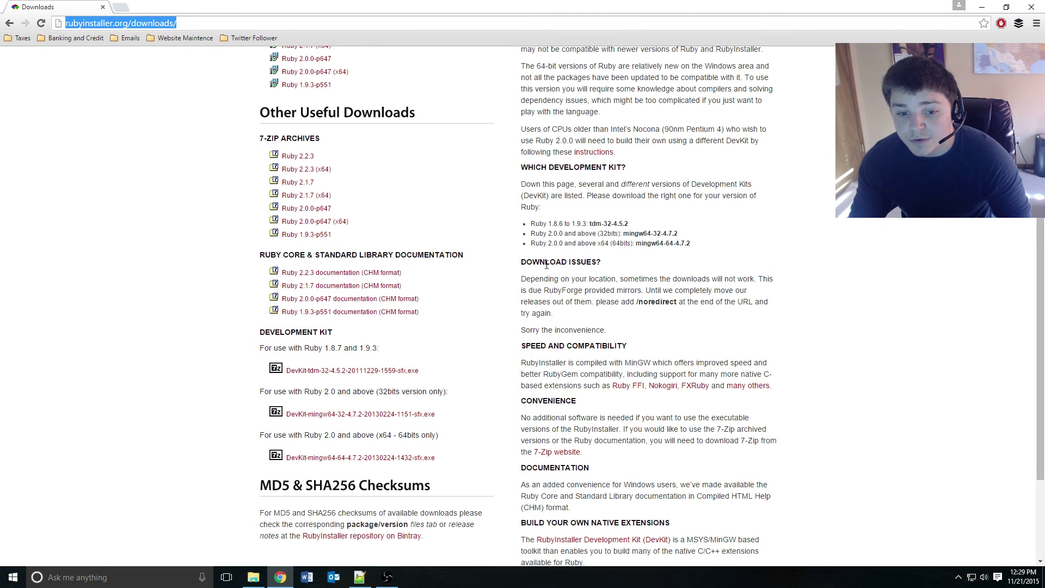
Step: In File Explorer, go to C:\Environment\RubyDk and open a Command Prompt in that folder
click(253, 577)
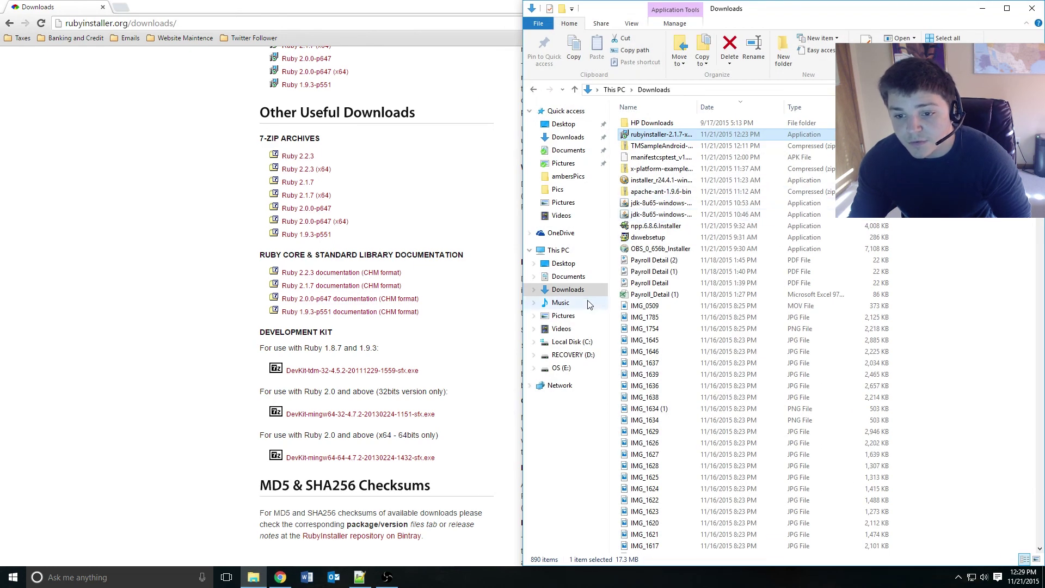
click(566, 342)
double_click(653, 136)
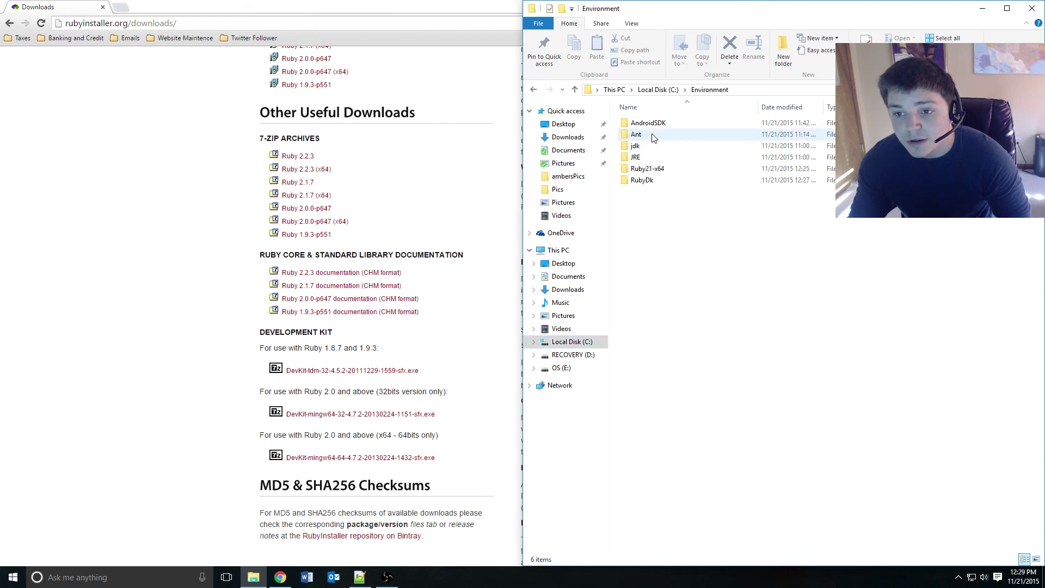
double_click(656, 181)
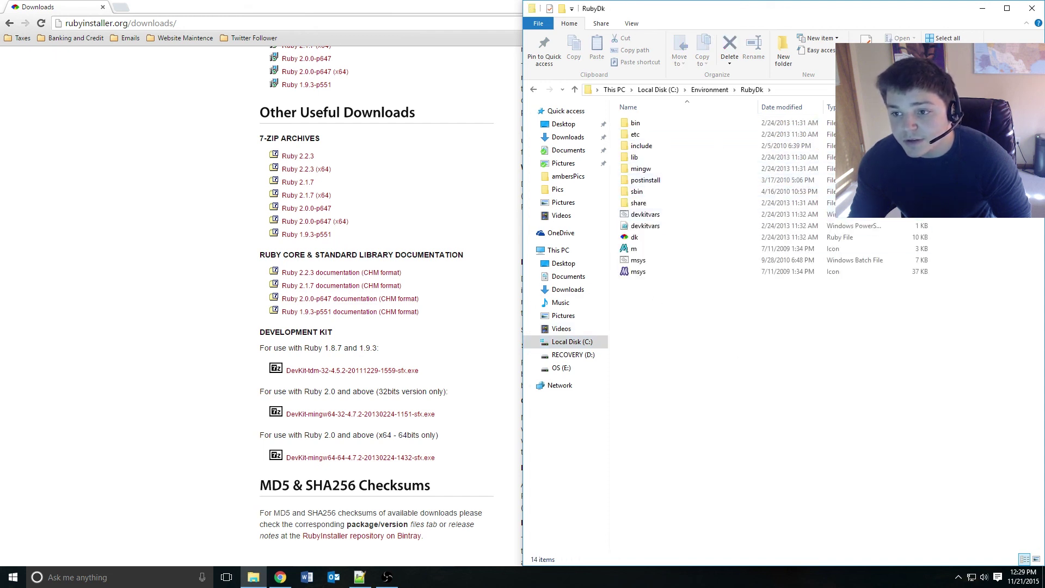
click(762, 90)
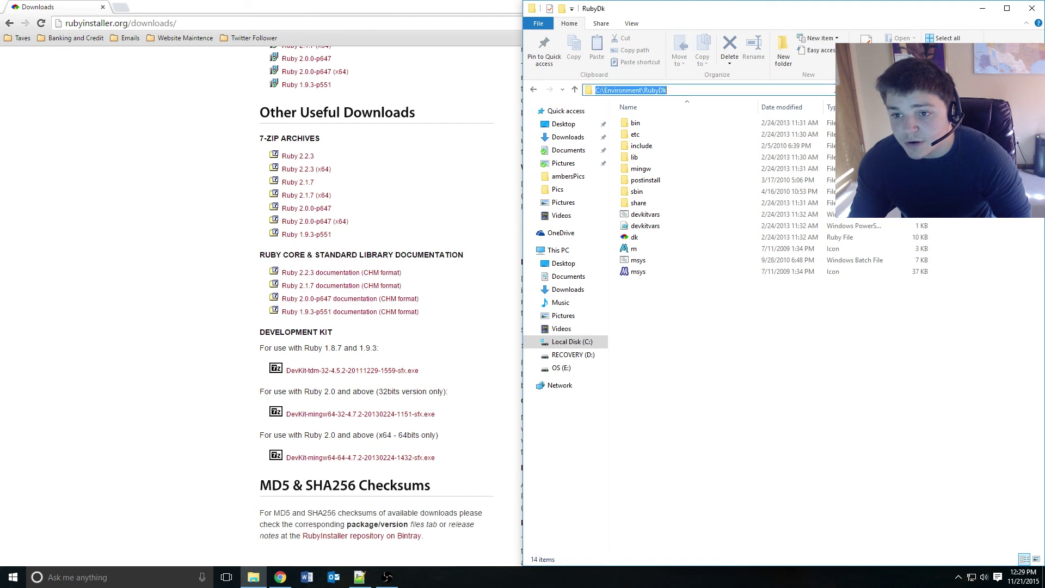
text(cmd)
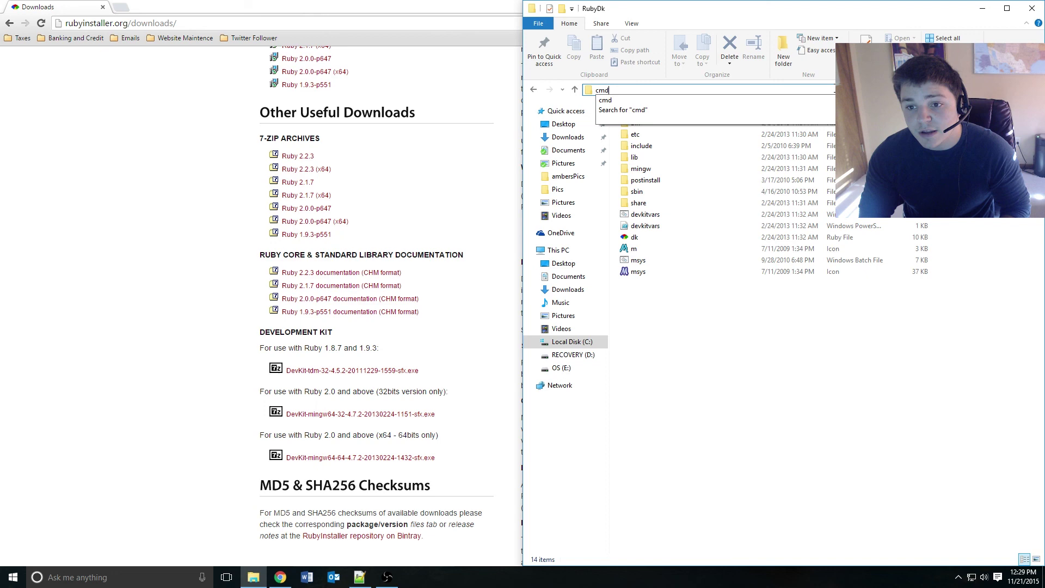
key(Return)
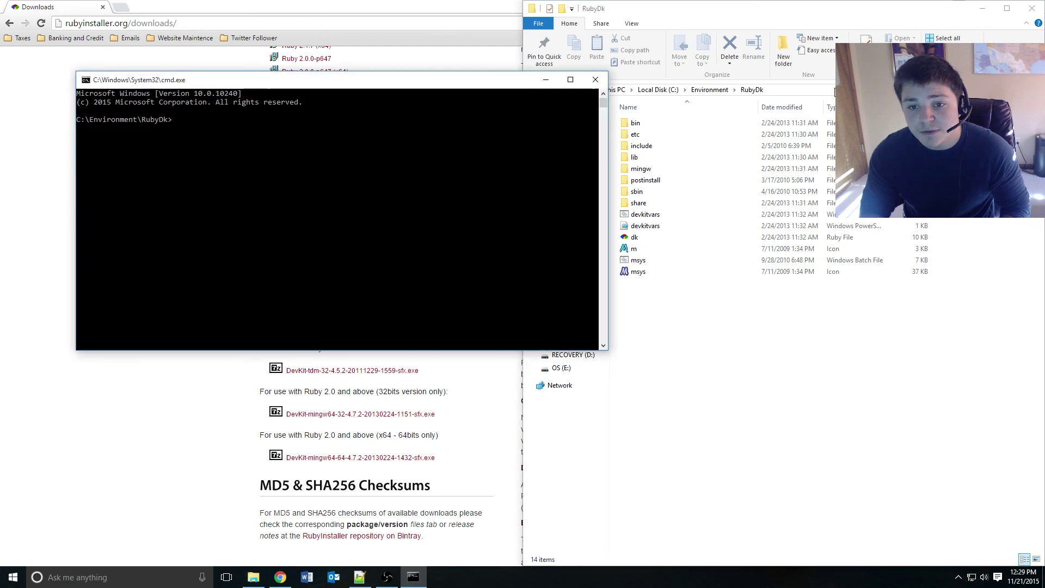
Step: Initialize the DevKit by running ruby dk.rb init from the RubyDk folder
drag(301, 84, 442, 177)
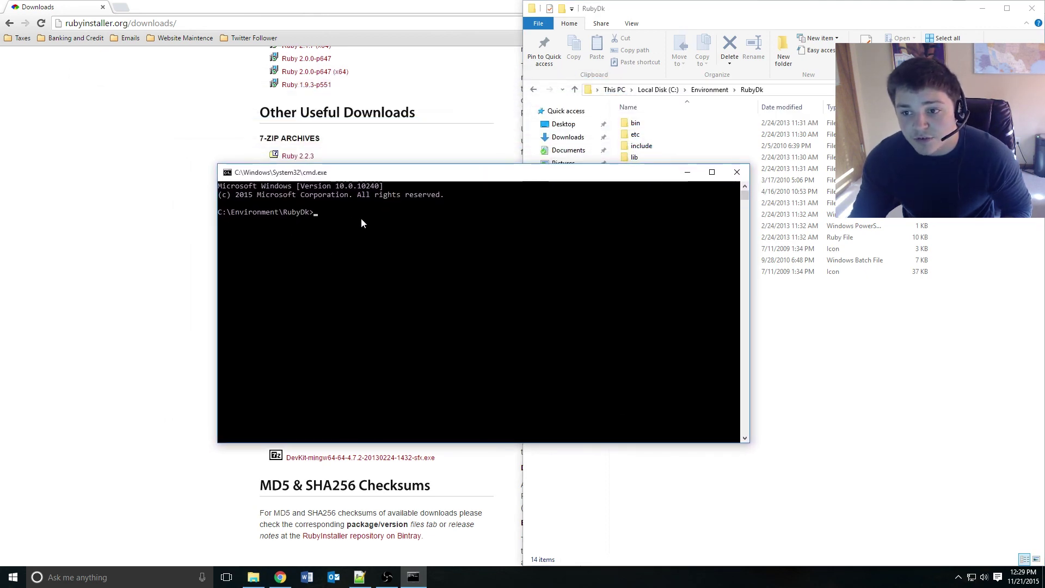
drag(539, 180, 438, 202)
drag(400, 129, 399, 124)
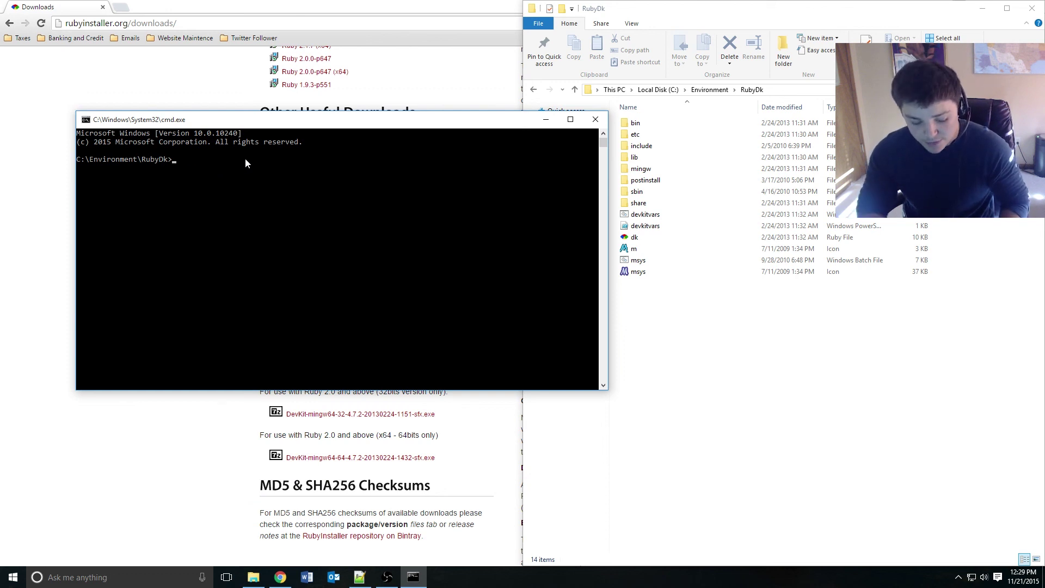
text(rub)
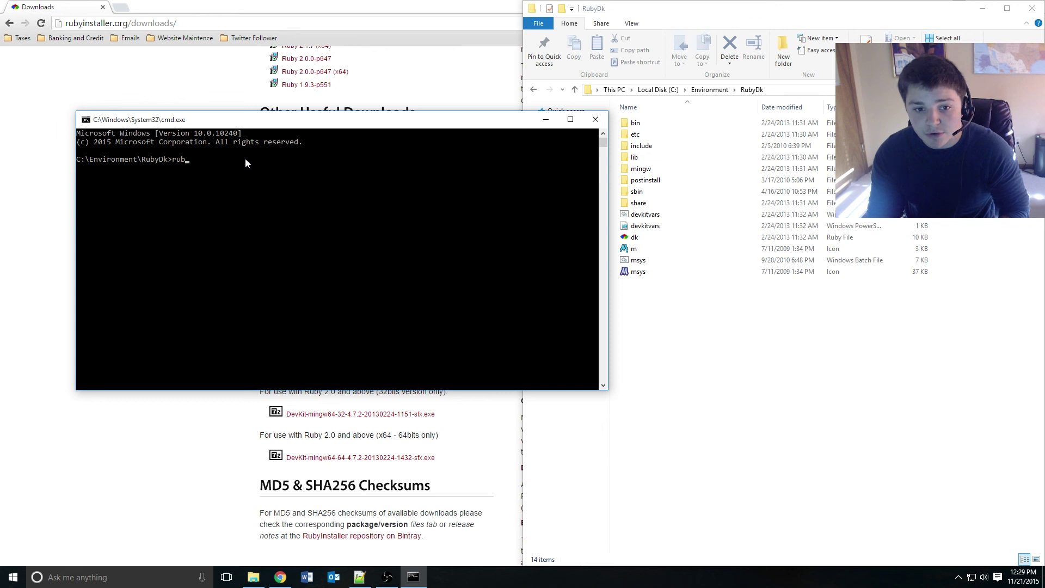
text(y)
text( dk.r)
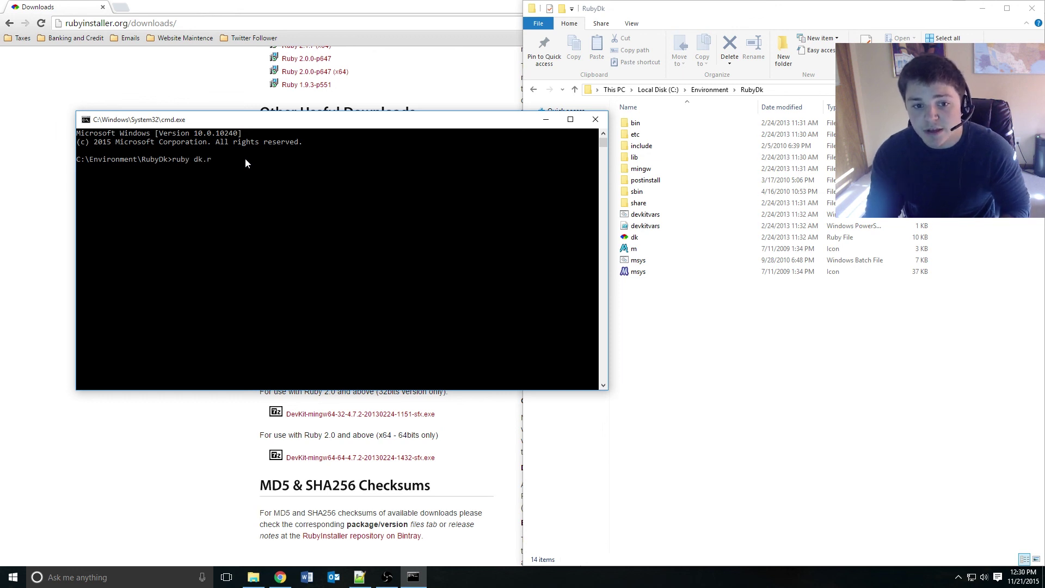
text(b in)
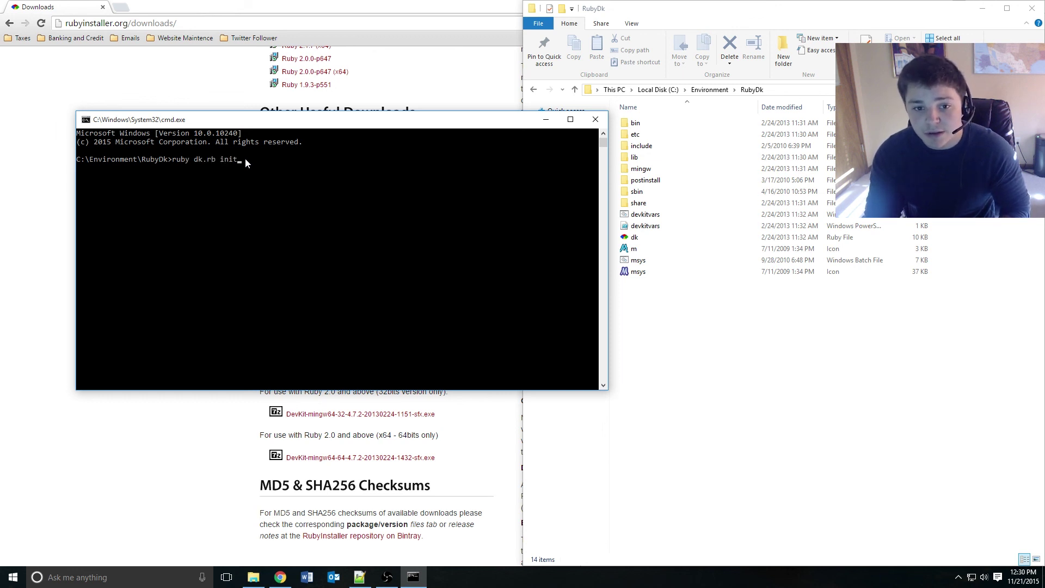
text(it)
key(Return)
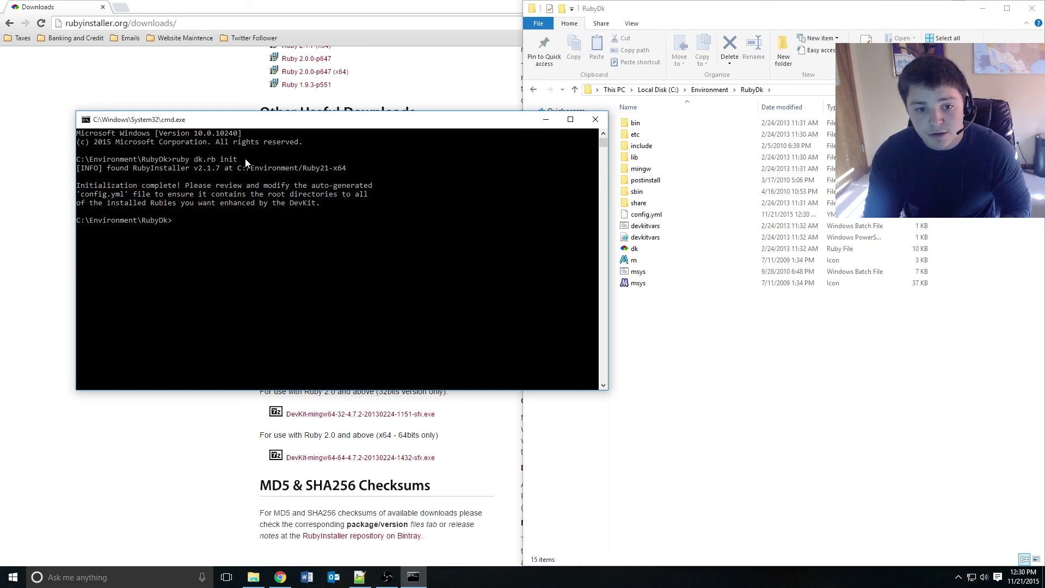
Step: Install the DevKit into the Ruby installation by running ruby dk.rb install
key(Up)
key(BackSpace)
text(stall)
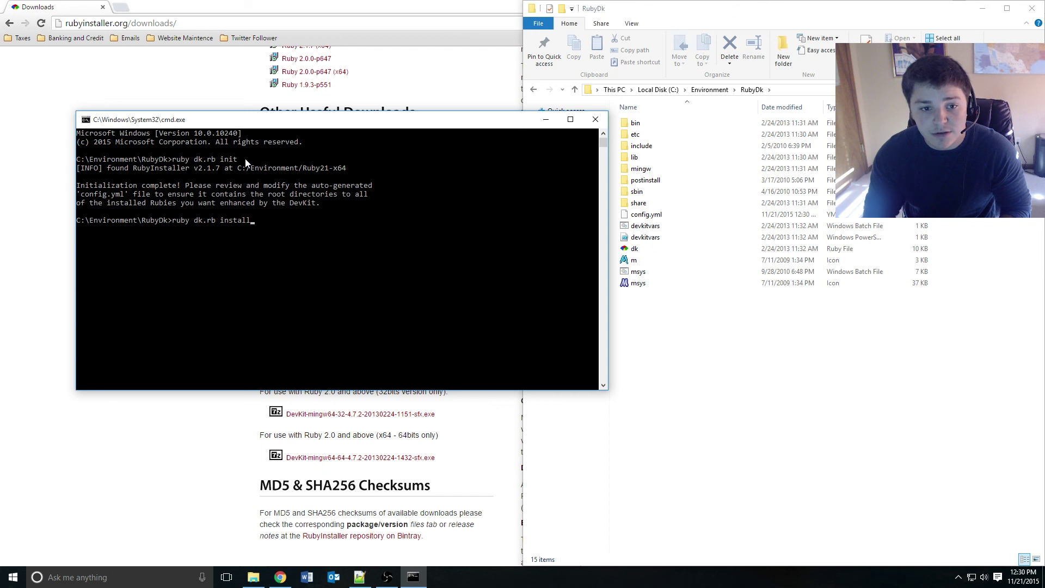
key(Return)
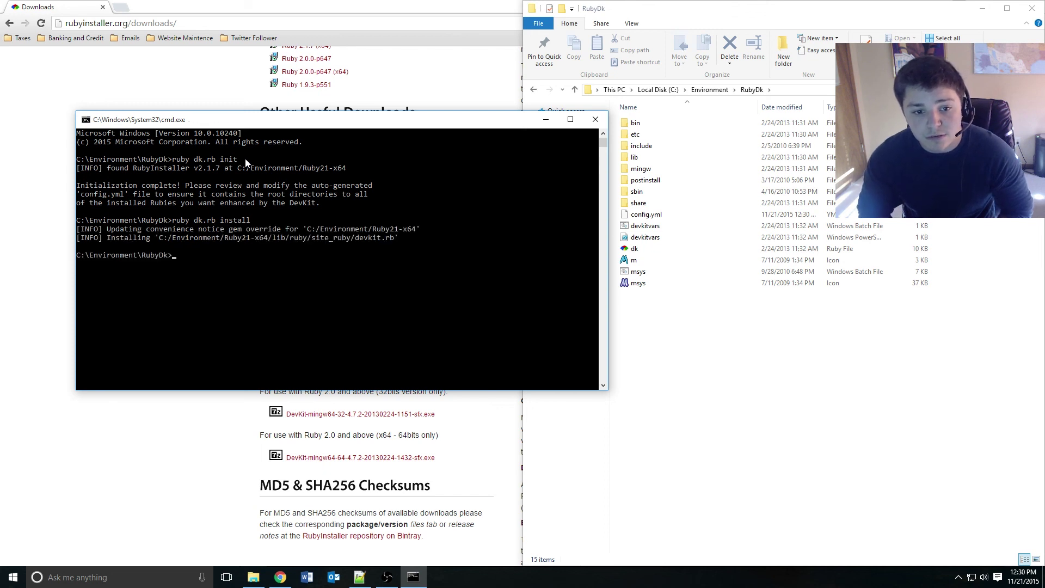